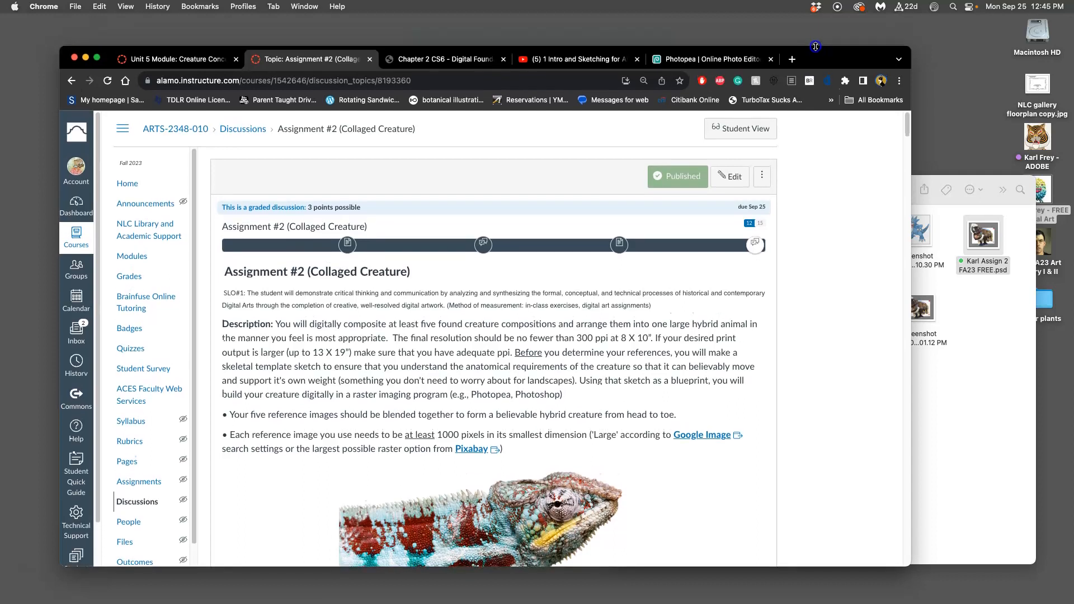
Step: Check the YouTube lesson playlist and review the Assignment #2 (Collaged Creature) directions and example images on the course page
left_click(584, 57)
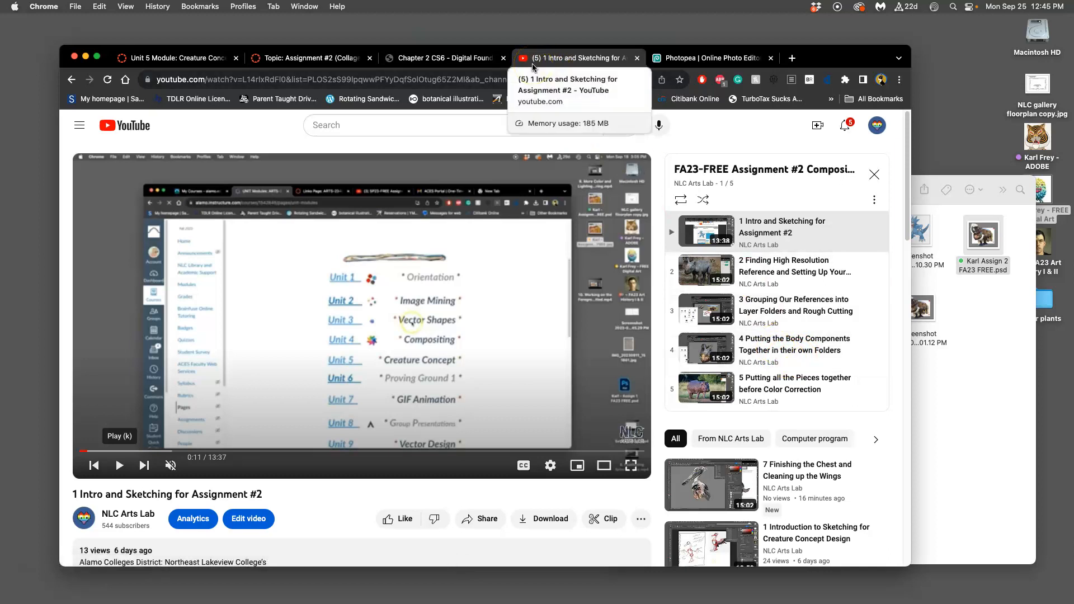
left_click(313, 58)
scroll(661, 346, "down", 20)
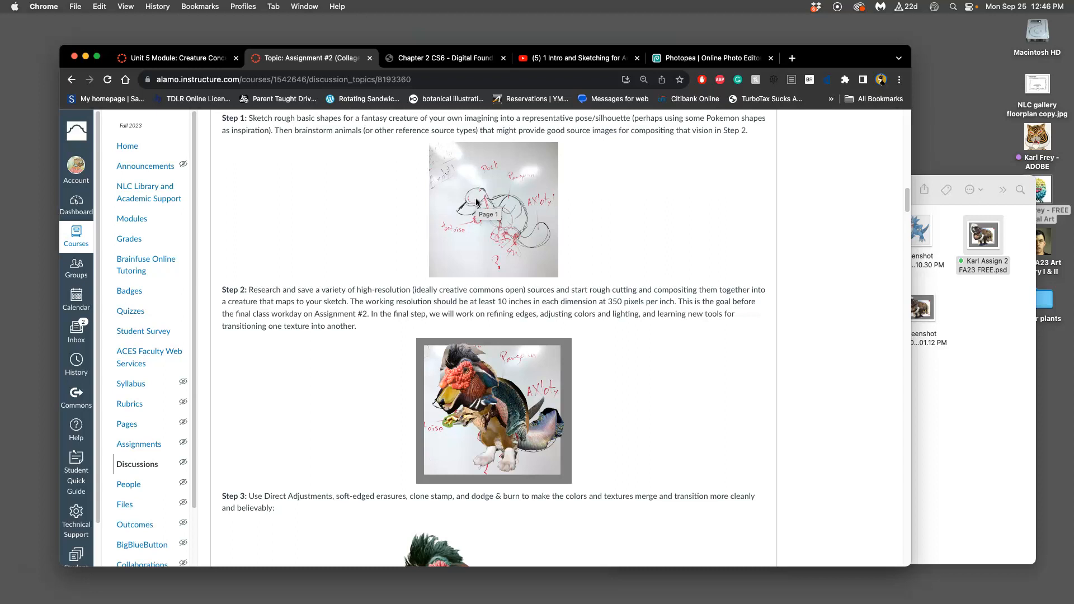
scroll(476, 203, "down", 15)
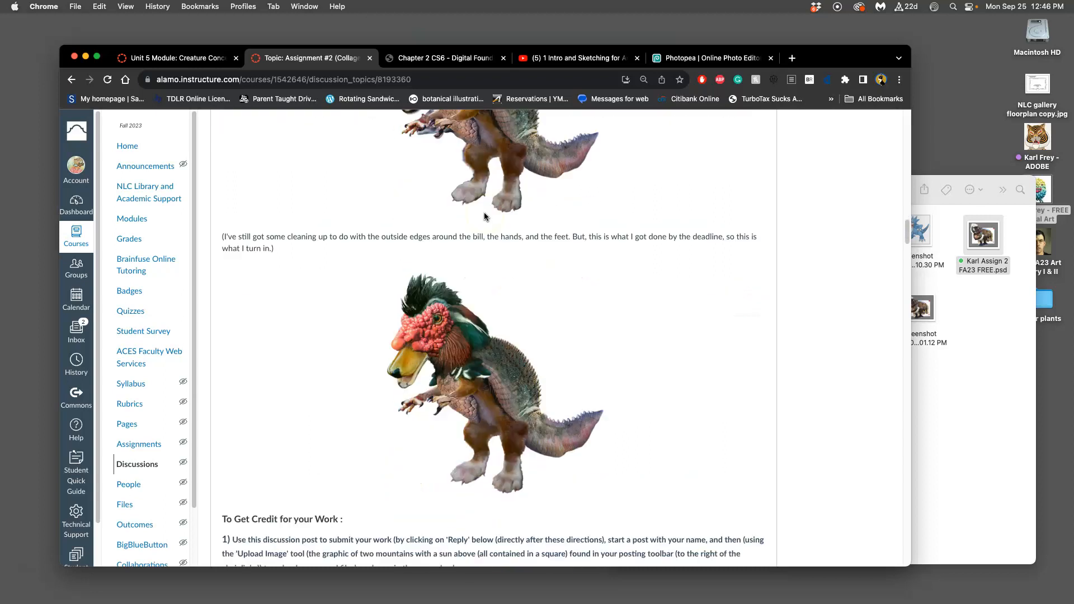
scroll(484, 216, "down", 2)
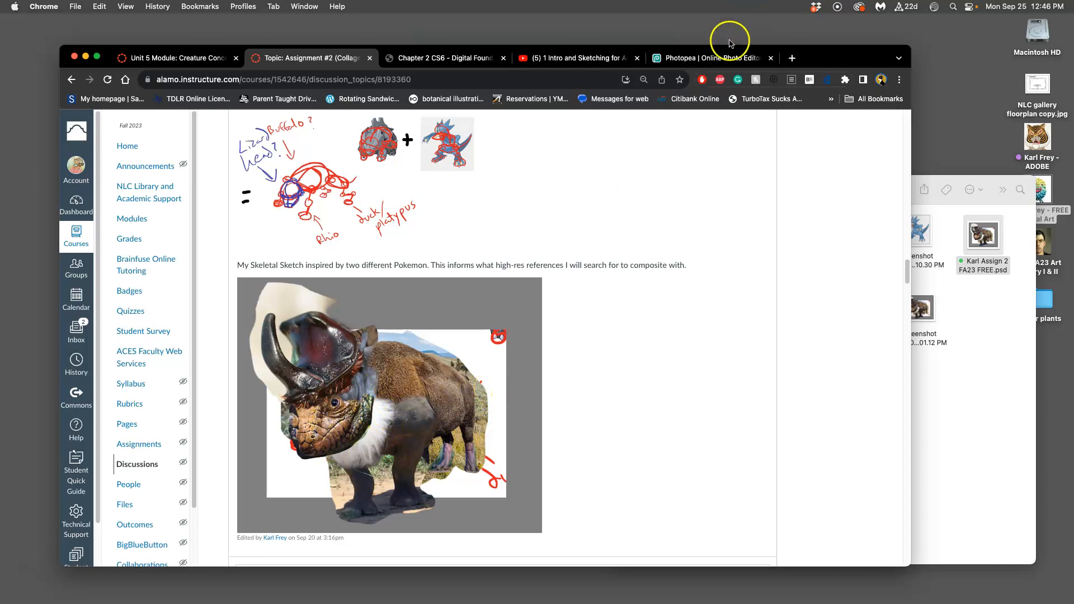
Step: Switch to Photopea and inspect the Feet folder and its Layer 10 by toggling their visibility
left_click(720, 58)
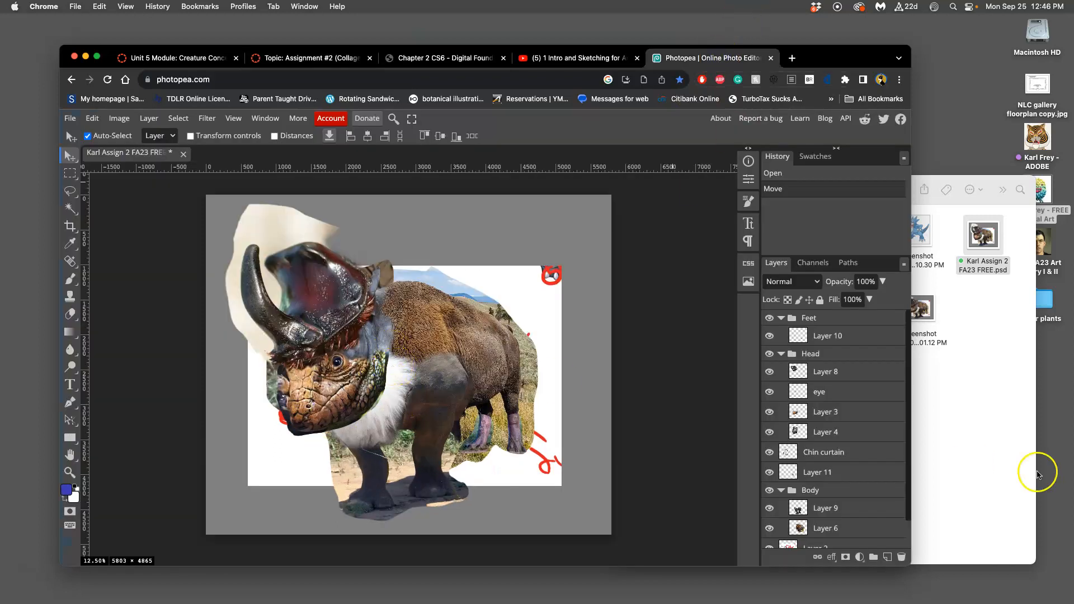
left_click(781, 318)
left_click(781, 318)
left_click(781, 319)
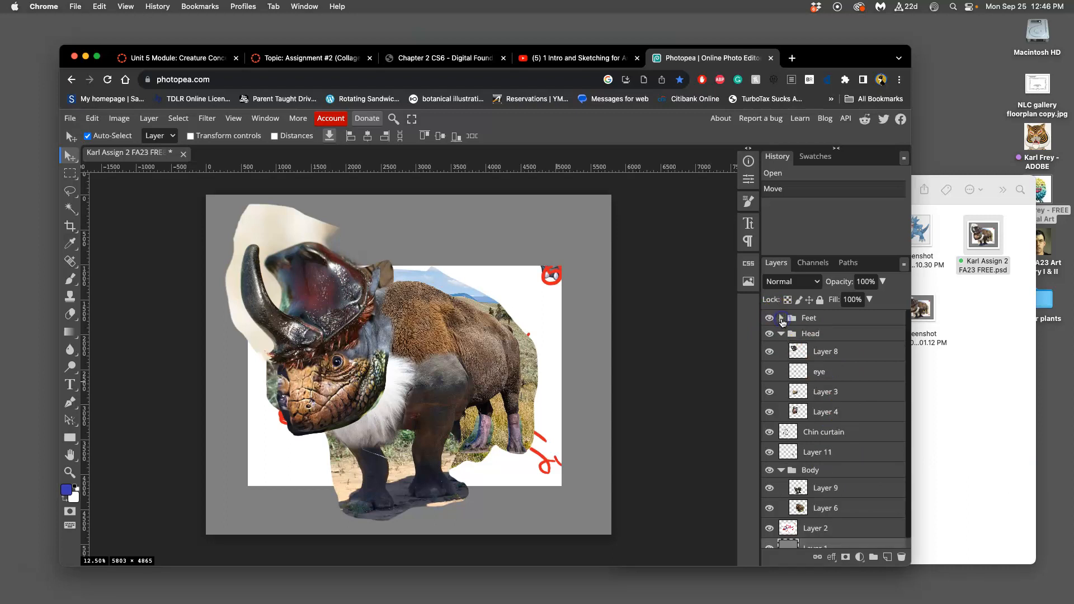
left_click(770, 319)
left_click(769, 319)
left_click(781, 318)
left_click(782, 318)
left_click(781, 318)
left_click(770, 336)
left_click(769, 335)
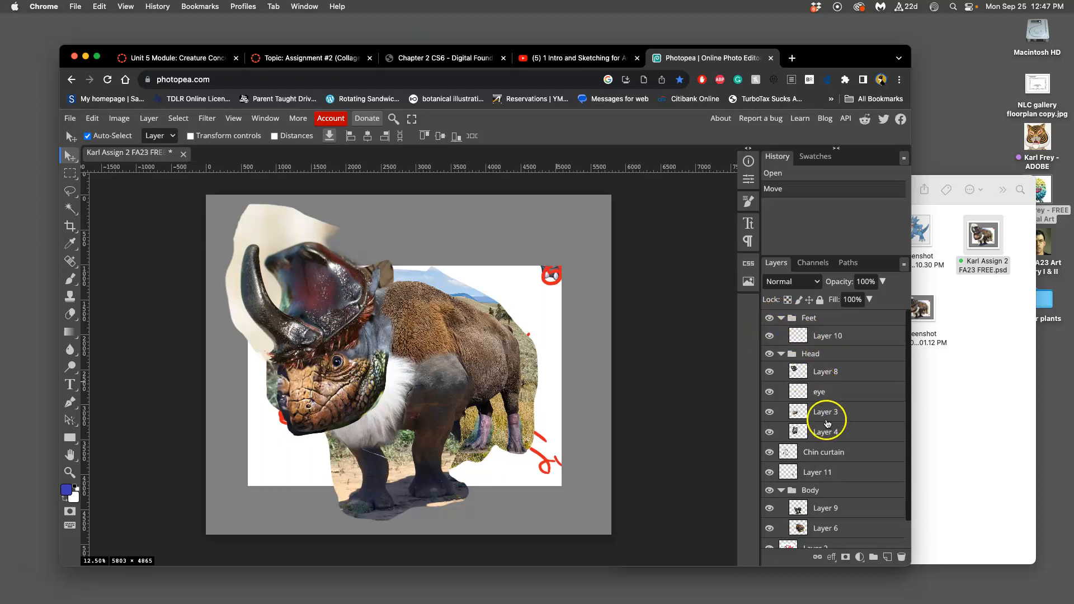
Step: Move Layer 11 into the Feet folder, check the folder's visibility, and collapse it
scroll(882, 419, "down", 1)
left_click(769, 442)
left_click_drag(824, 446, 823, 329)
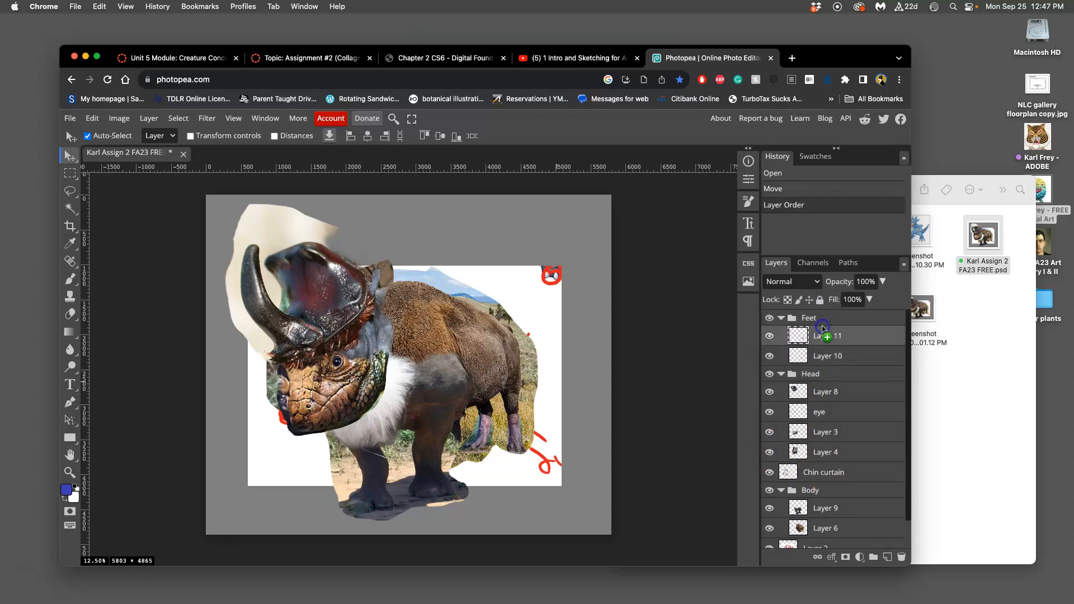
left_click(771, 319)
left_click(770, 321)
left_click(781, 319)
Step: Hide the Head folder and toggle the Chin curtain layer to inspect the white fur piece beneath the head
left_click(770, 335)
left_click(770, 334)
left_click(770, 334)
left_click(770, 335)
left_click(770, 334)
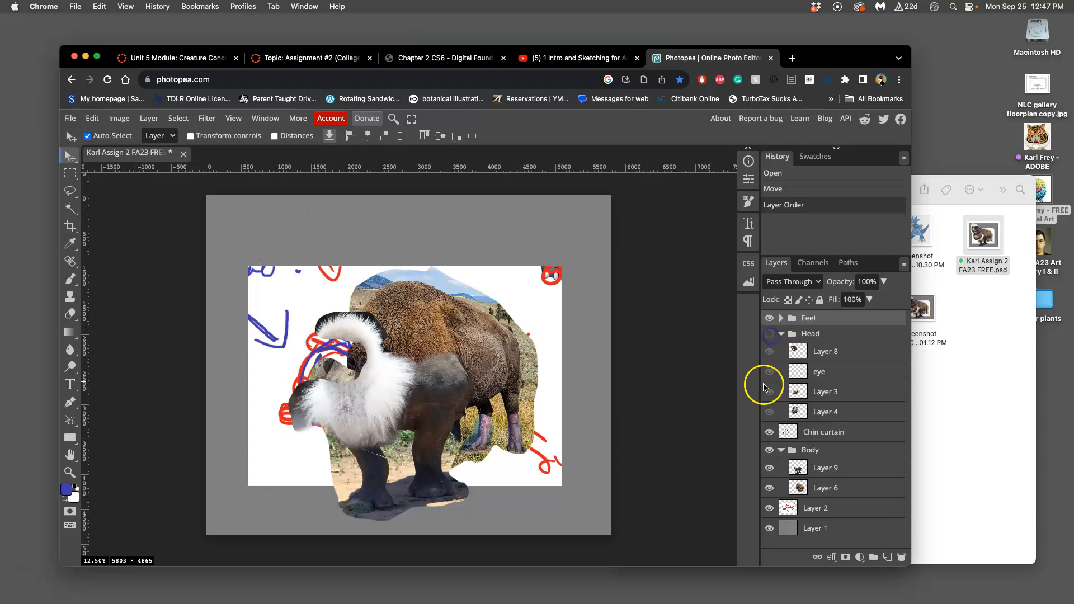
left_click(770, 432)
left_click(770, 433)
left_click(771, 433)
left_click(770, 432)
left_click(770, 434)
left_click(770, 434)
left_click(770, 434)
left_click(770, 433)
left_click(770, 434)
left_click(770, 434)
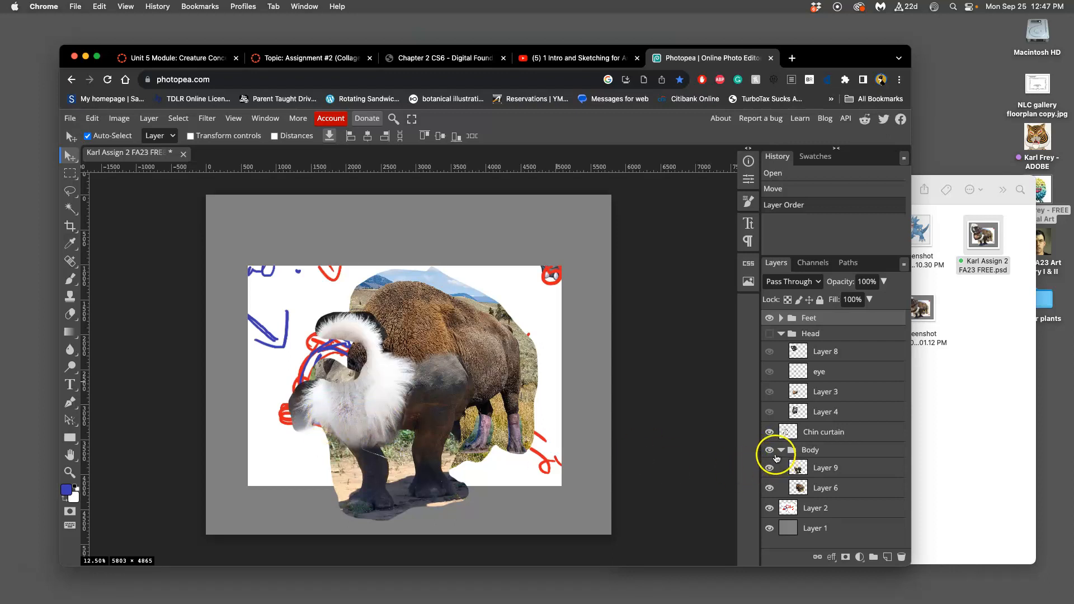
Step: Toggle the Body folder and its Layer 9 and Layer 6 to inspect each body piece, leaving them all shown
left_click(770, 450)
left_click(770, 450)
left_click(770, 450)
left_click(770, 451)
left_click(770, 468)
left_click(770, 468)
left_click(770, 468)
left_click(770, 469)
left_click(769, 489)
left_click(769, 489)
left_click(769, 488)
left_click(769, 489)
left_click(769, 489)
left_click(769, 489)
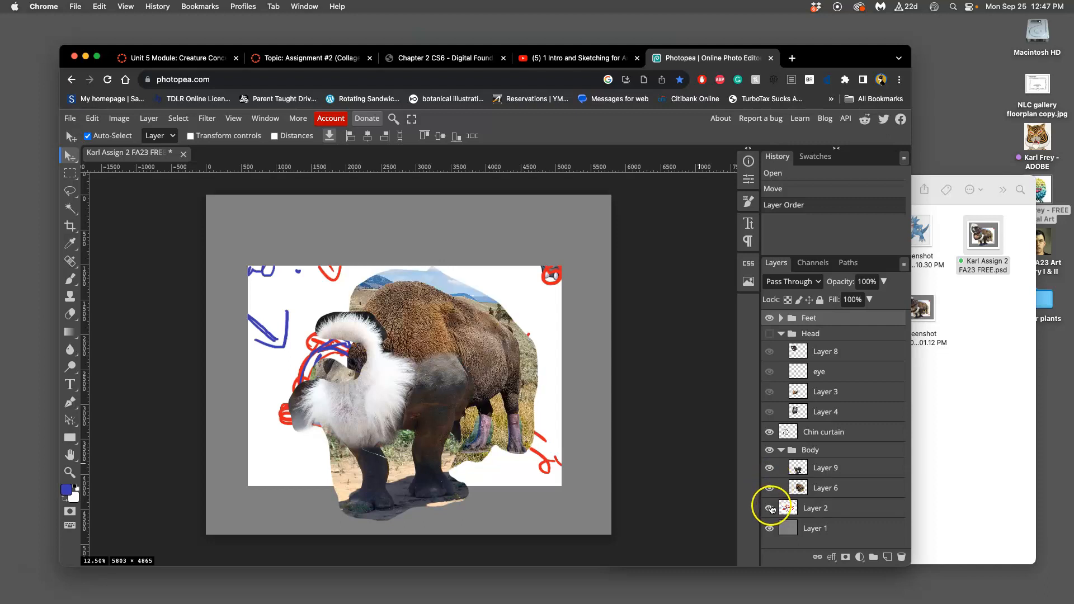
Step: Hide the sketch on Layer 2, check the Layer 1 background, and show the Head folder again
left_click(770, 509)
left_click(770, 508)
left_click(770, 509)
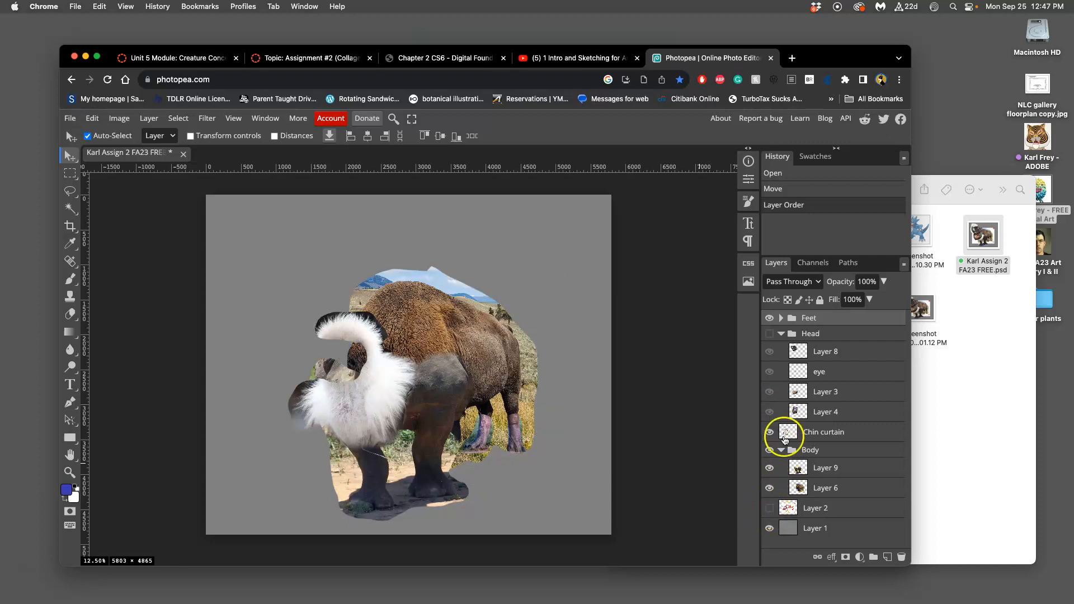
left_click(770, 528)
left_click(770, 528)
left_click_drag(484, 423, 518, 431)
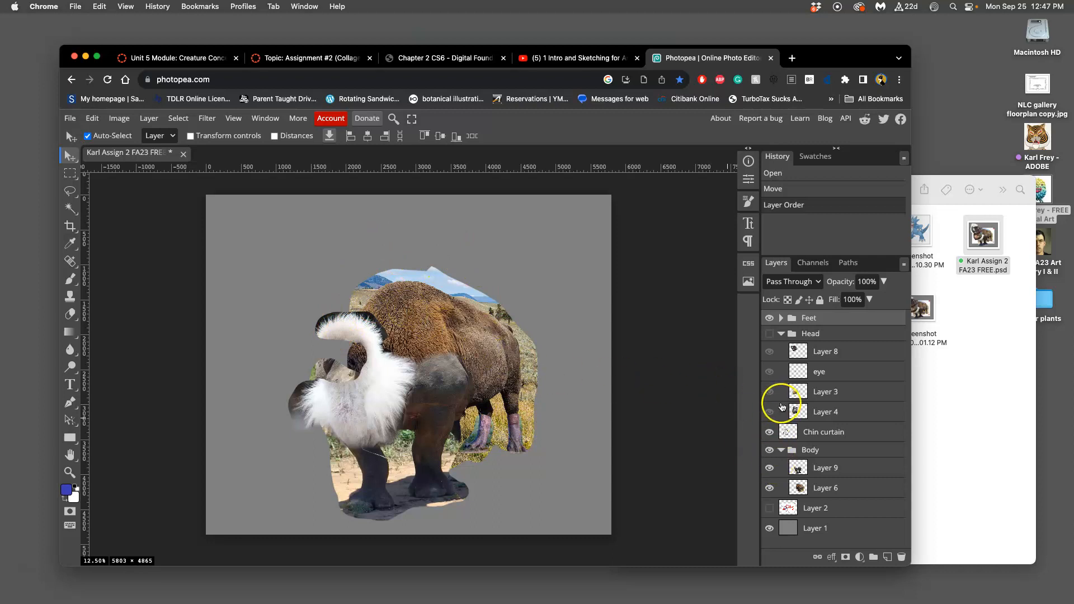
left_click(769, 334)
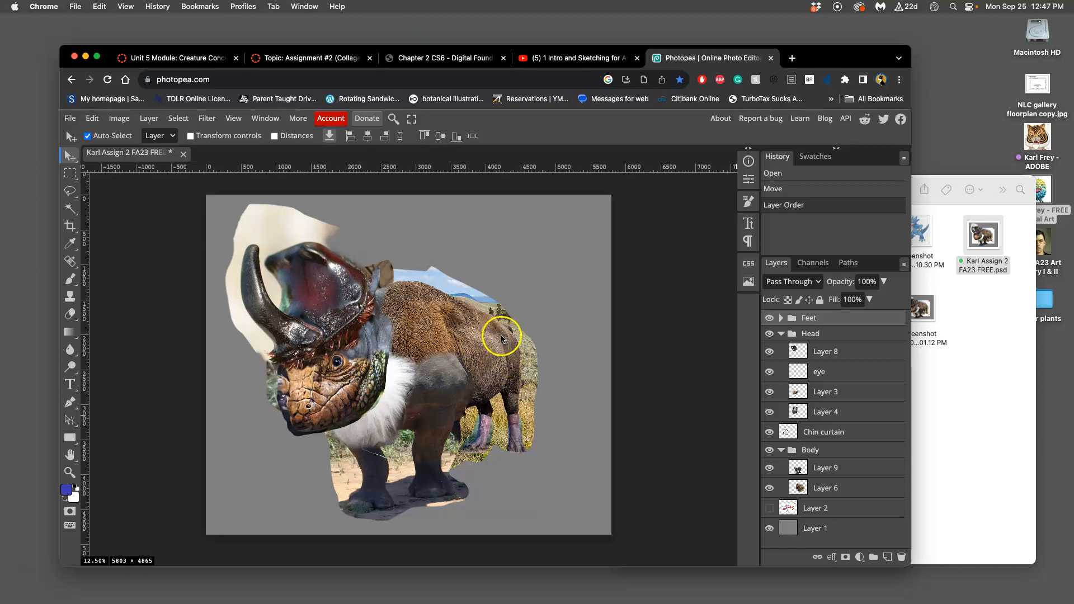
Step: Make Layer 6 in the Body folder active and choose the Lasso tool for cutting around the bison body
left_click(826, 488)
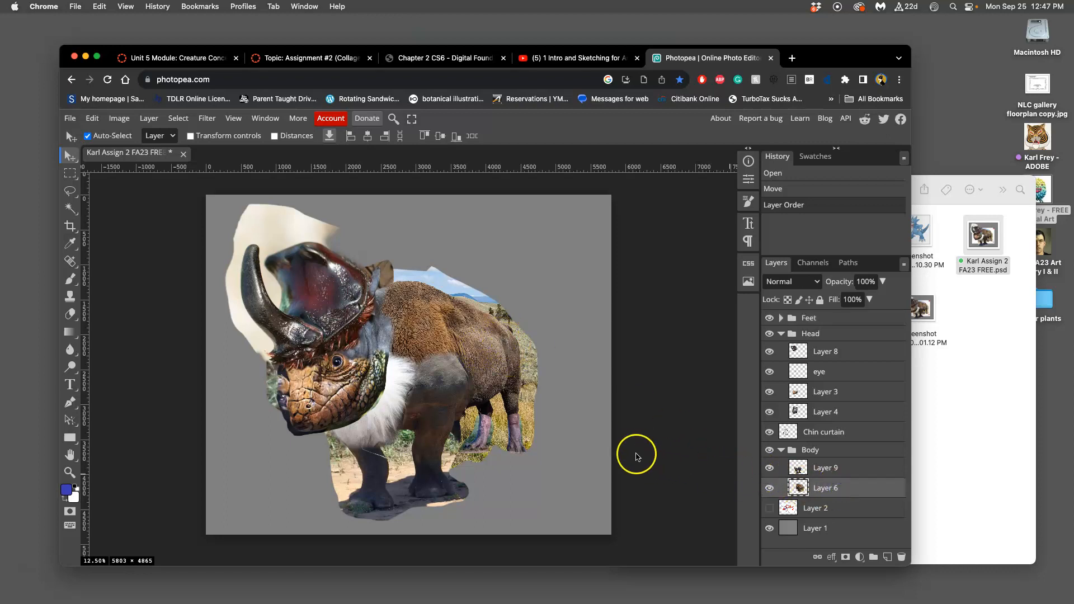
left_click(770, 451)
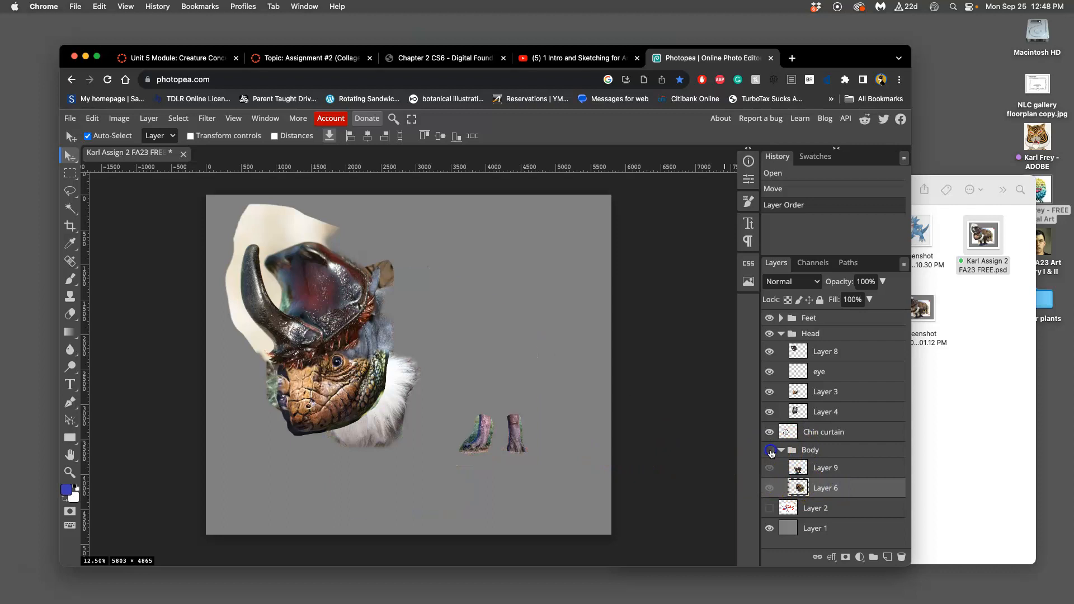
left_click(770, 450)
scroll(743, 448, "up", 5)
scroll(678, 432, "down", 5)
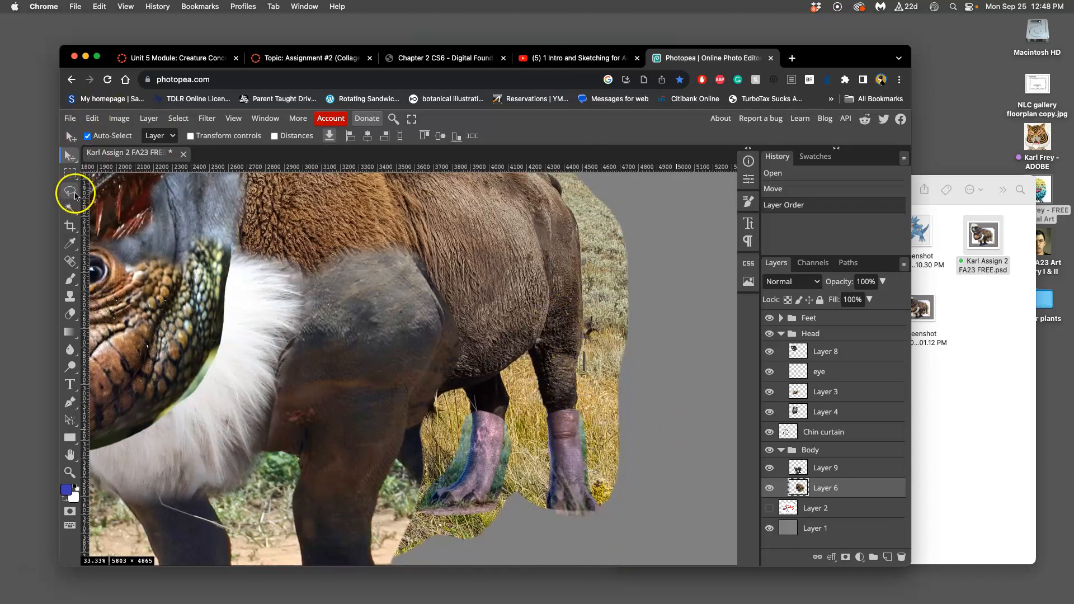
left_click(70, 191)
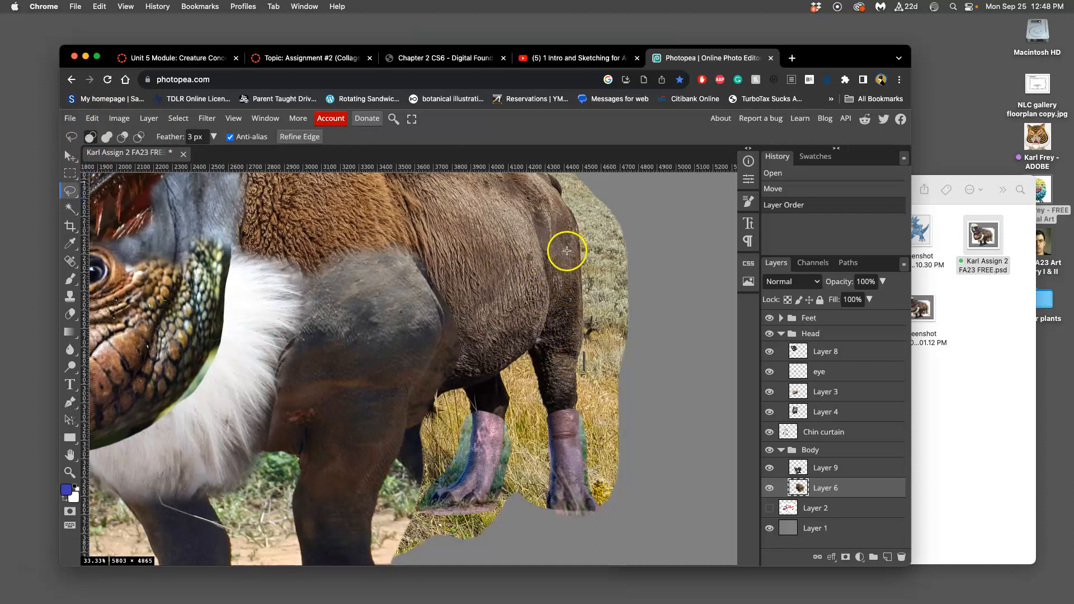
left_click_drag(583, 232, 556, 339)
left_click_drag(498, 278, 526, 321)
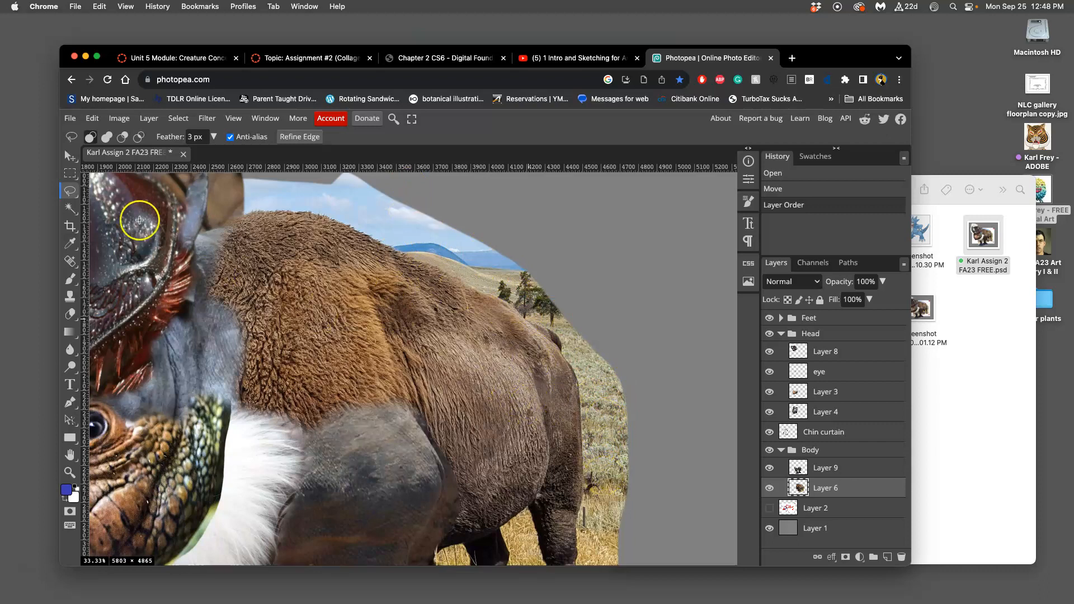
Step: Try selecting the grass behind the bison on Layer 6 with the Magic Wand at tolerance 32, and deselect
left_click(70, 208)
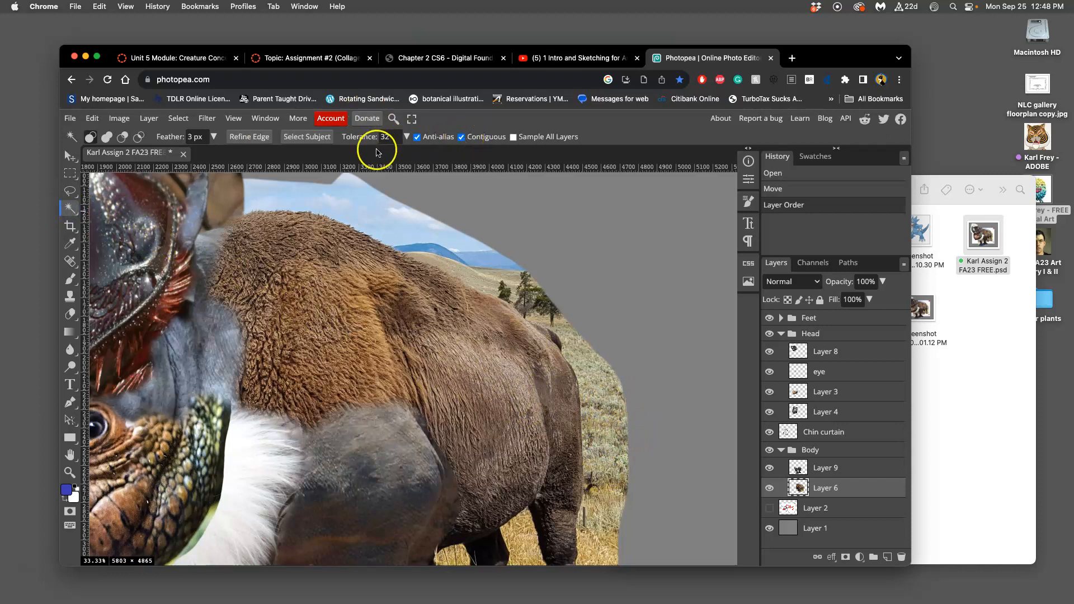
left_click(601, 416)
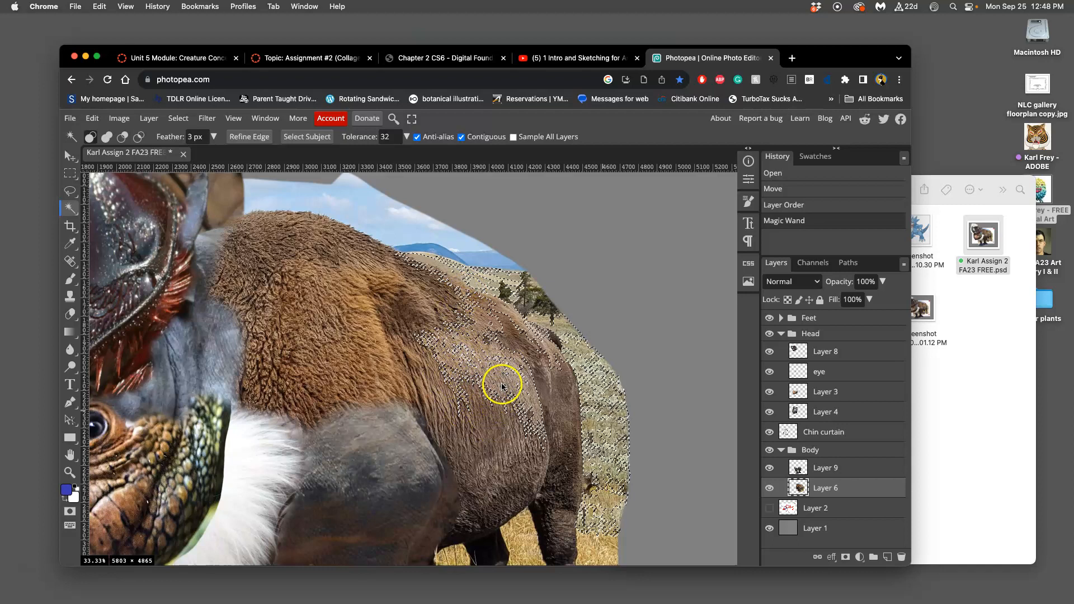
key("super+d")
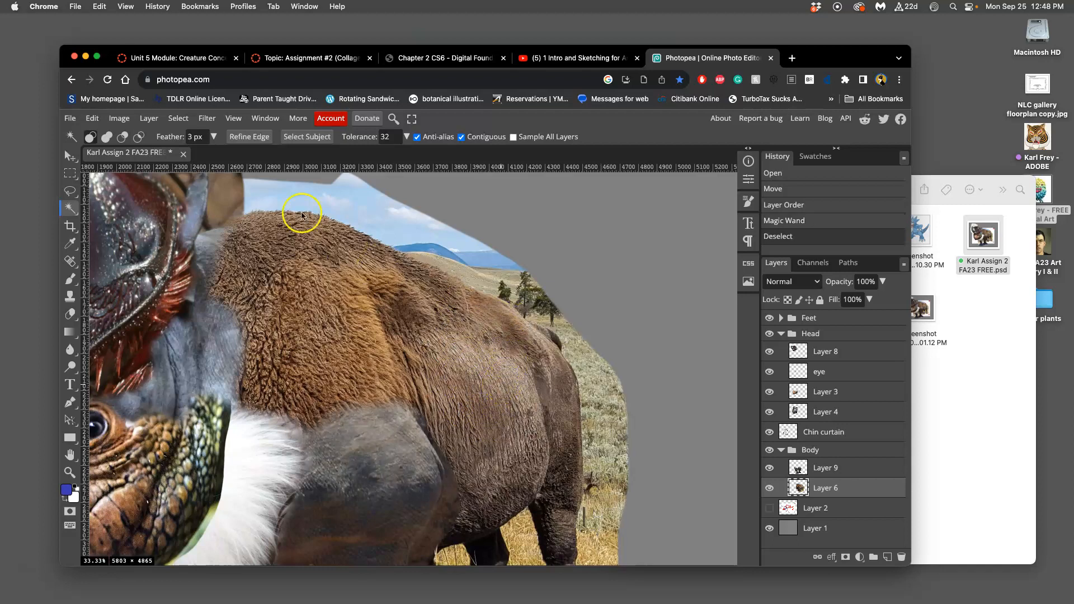
Step: Return to the Lasso tool and set its feather to 2 px
left_click(71, 194)
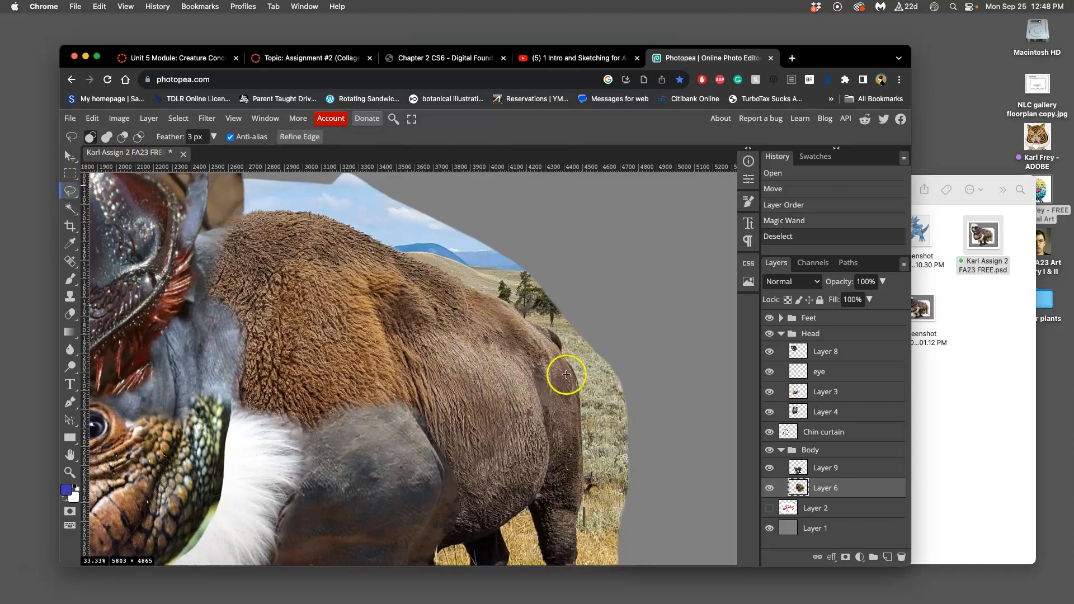
left_click_drag(562, 372, 545, 286)
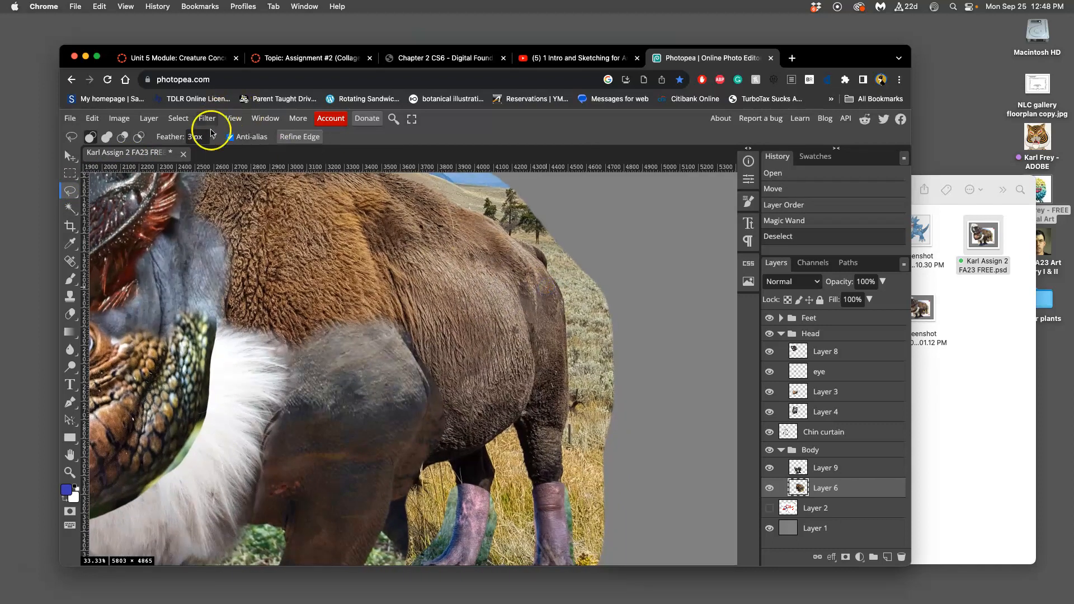
left_click(190, 138)
type("3")
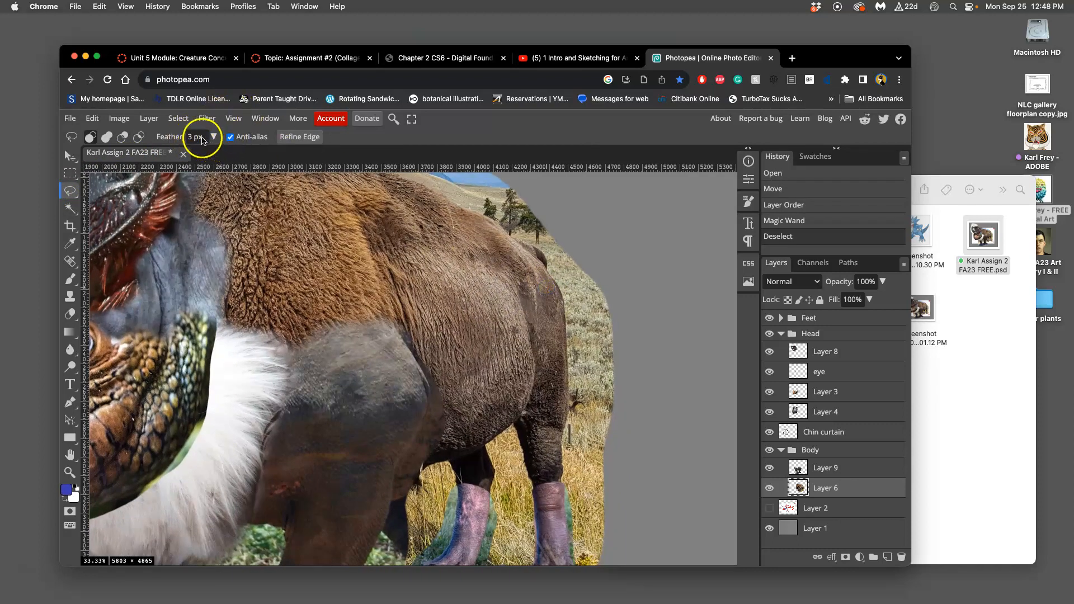
key("Return")
left_click(214, 136)
left_click_drag(159, 154, 161, 157)
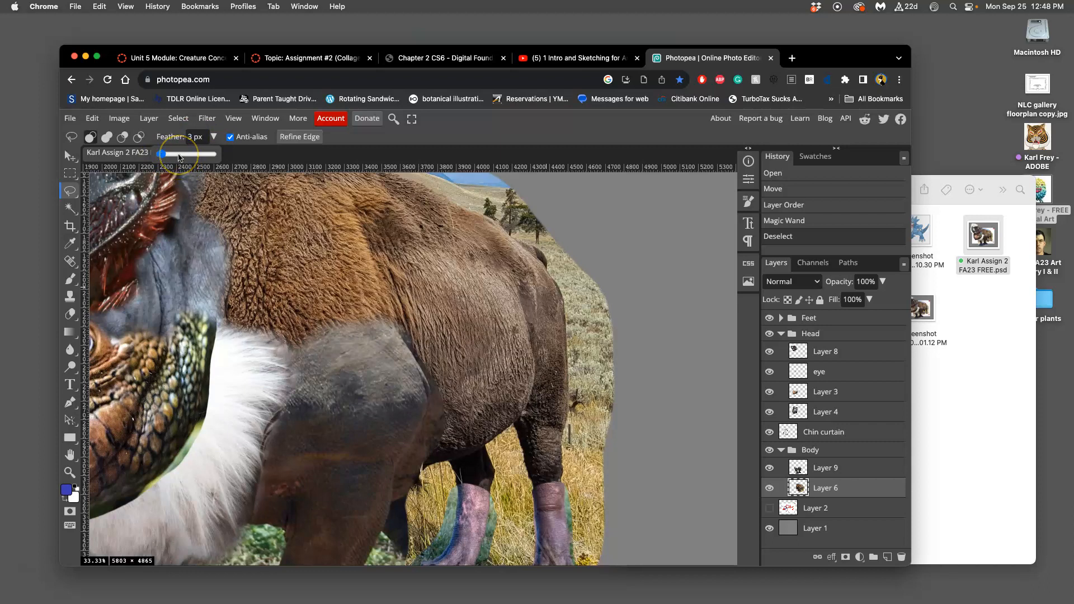
left_click_drag(162, 154, 161, 158)
double_click(192, 137)
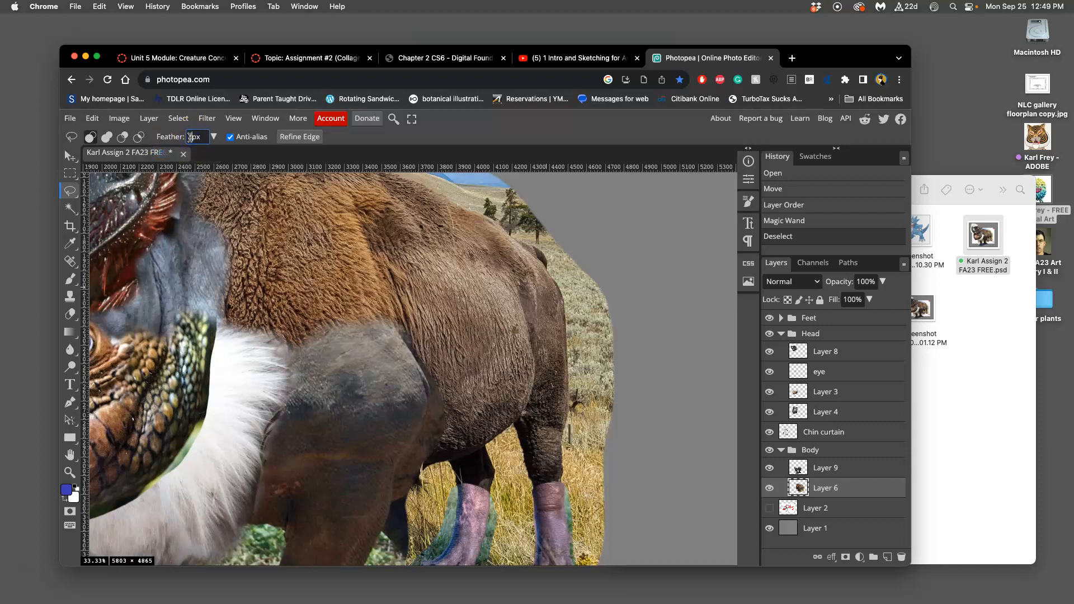
left_click(571, 218)
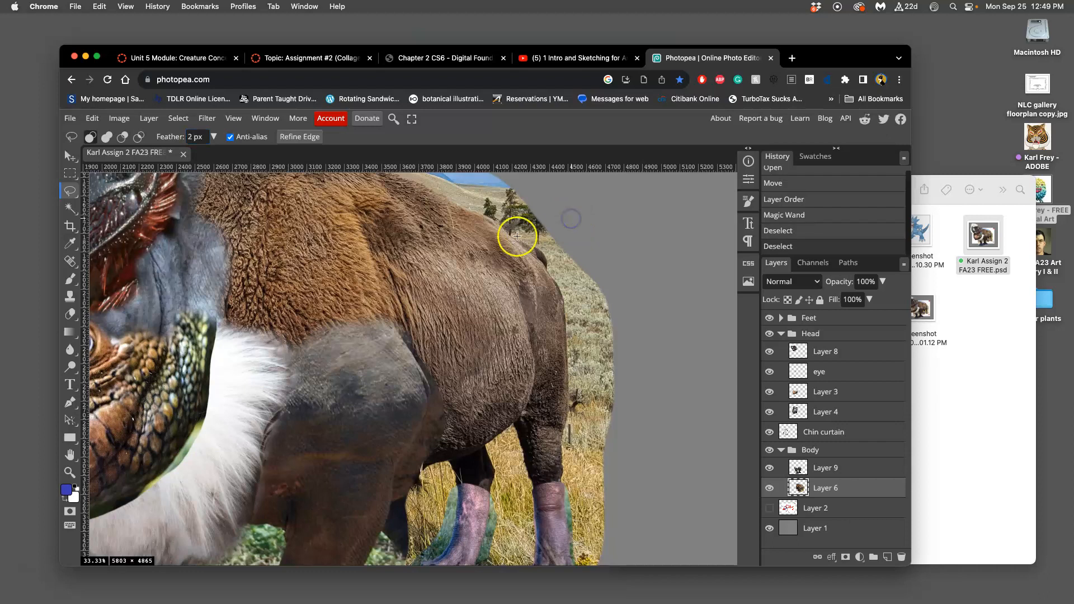
Step: Lasso the grass along the bison's rump on Layer 6 and check the selection's edge up close
key("super+equal")
key("super+equal")
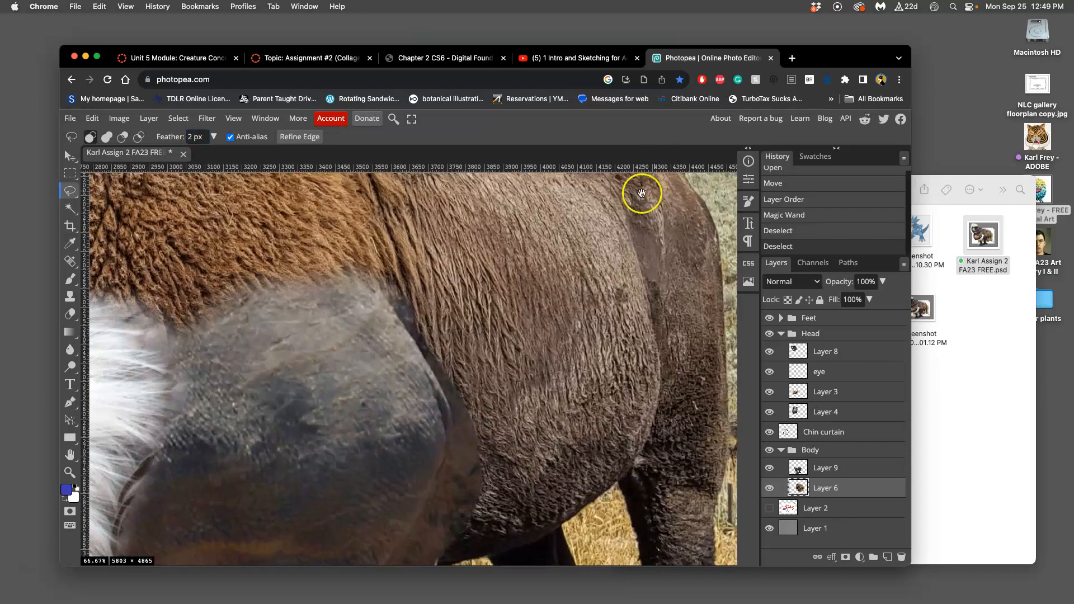
left_click_drag(642, 186, 369, 258)
left_click_drag(465, 190, 435, 200)
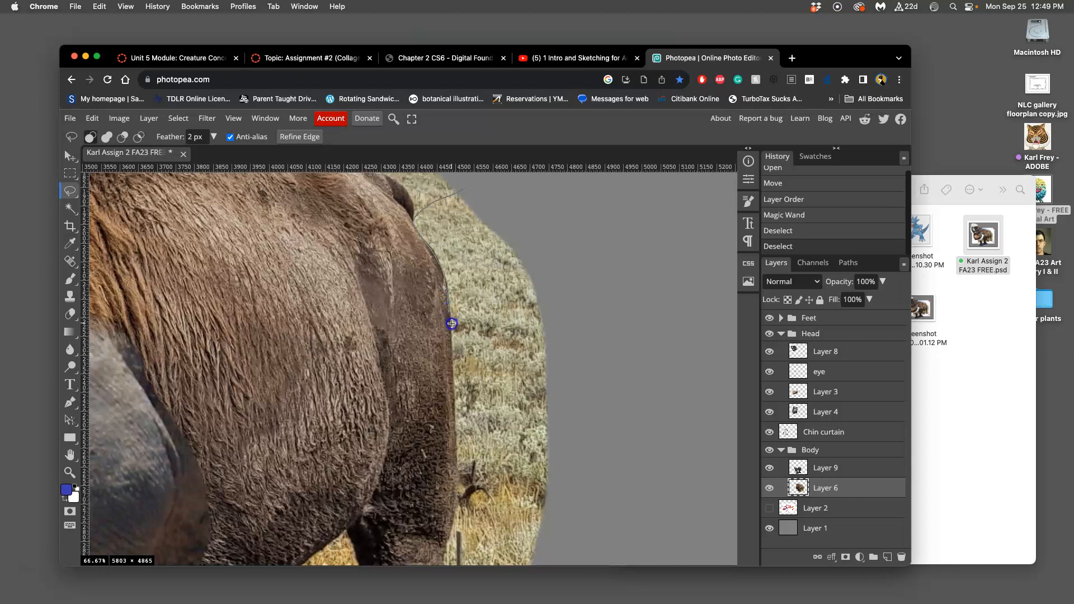
mouse_move(457, 354)
left_mouse_down()
mouse_move(541, 301)
mouse_move(555, 240)
mouse_move(480, 180)
left_mouse_up()
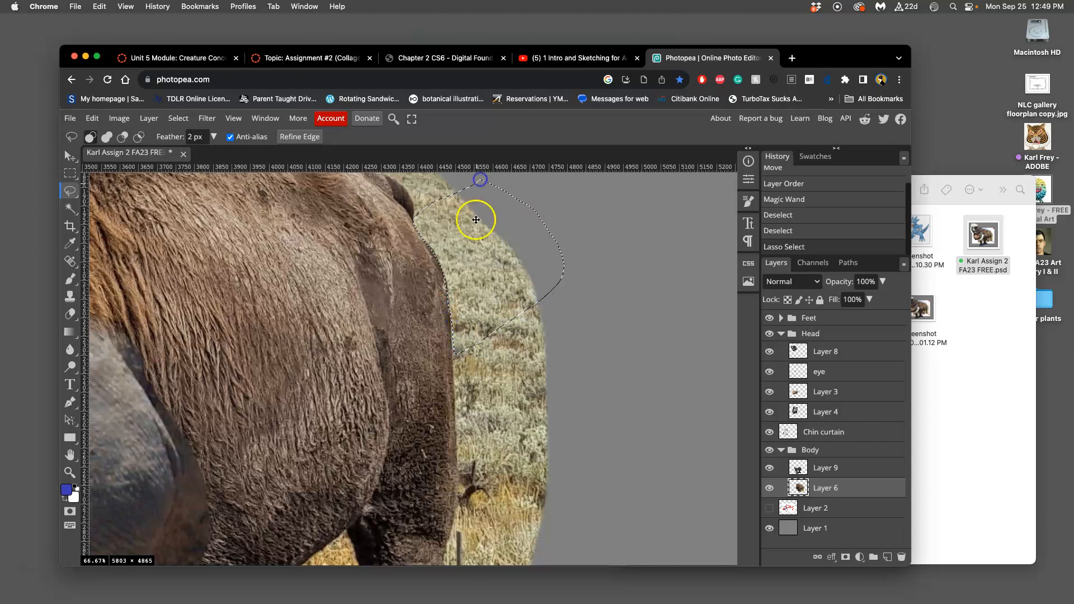
scroll(472, 305, "up", 5)
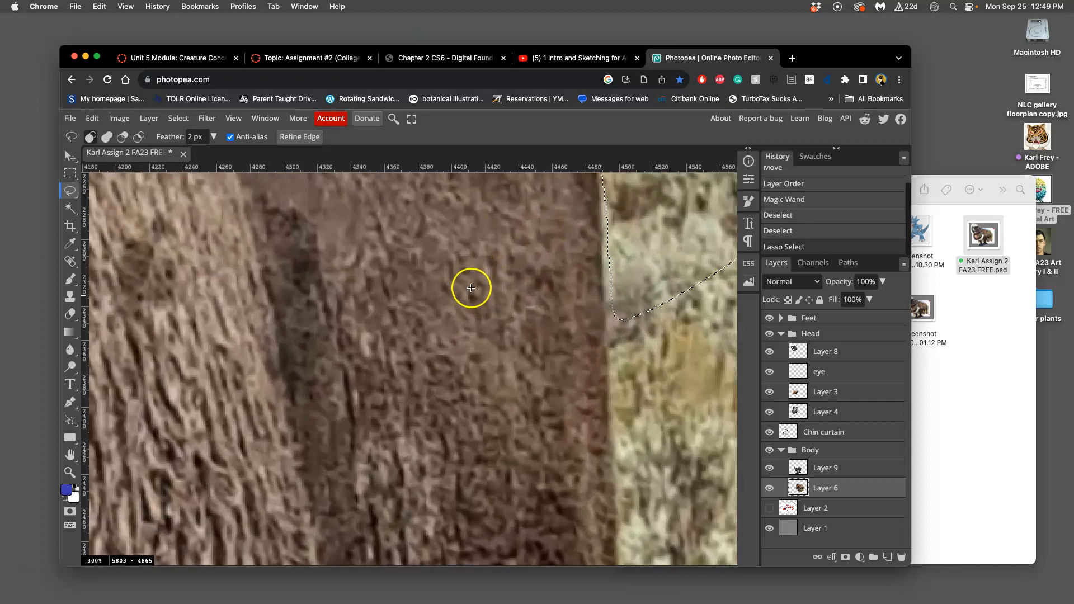
left_click_drag(508, 225, 315, 455)
left_click_drag(327, 352, 339, 486)
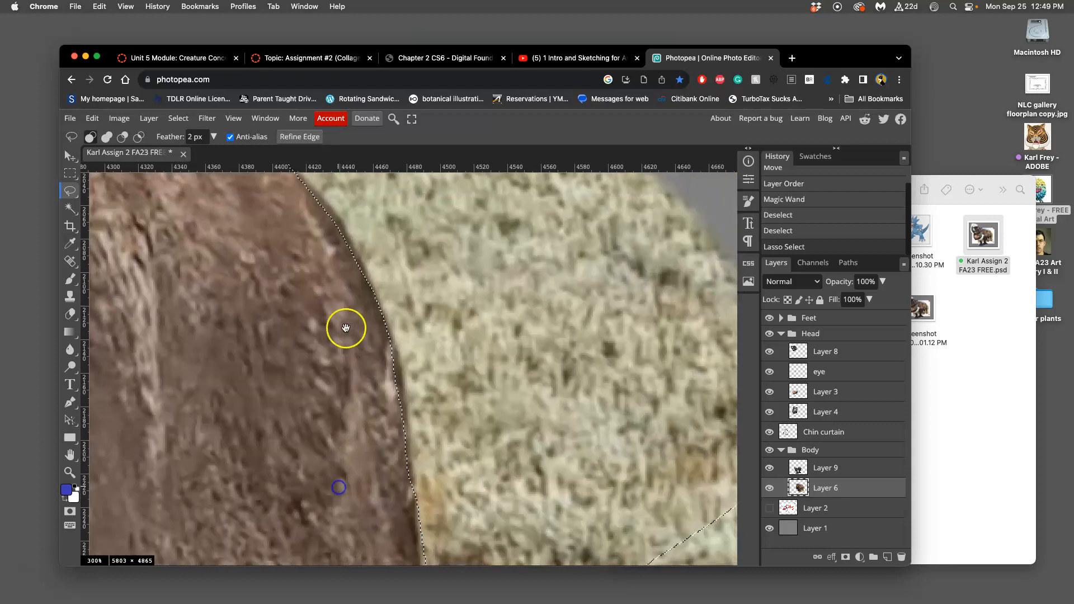
left_click_drag(340, 323, 391, 444)
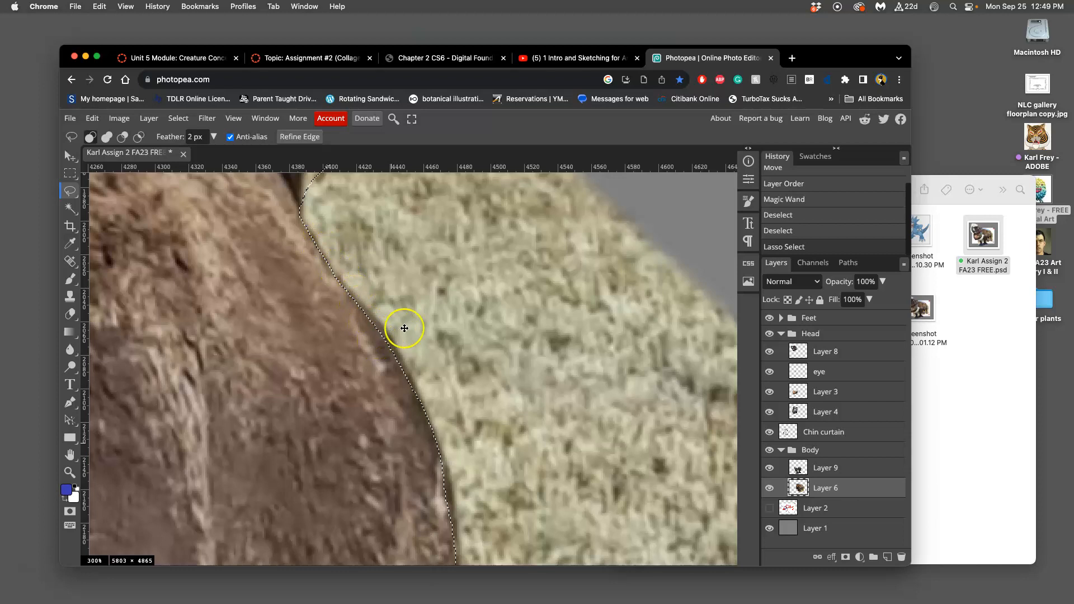
scroll(455, 438, "down", 5)
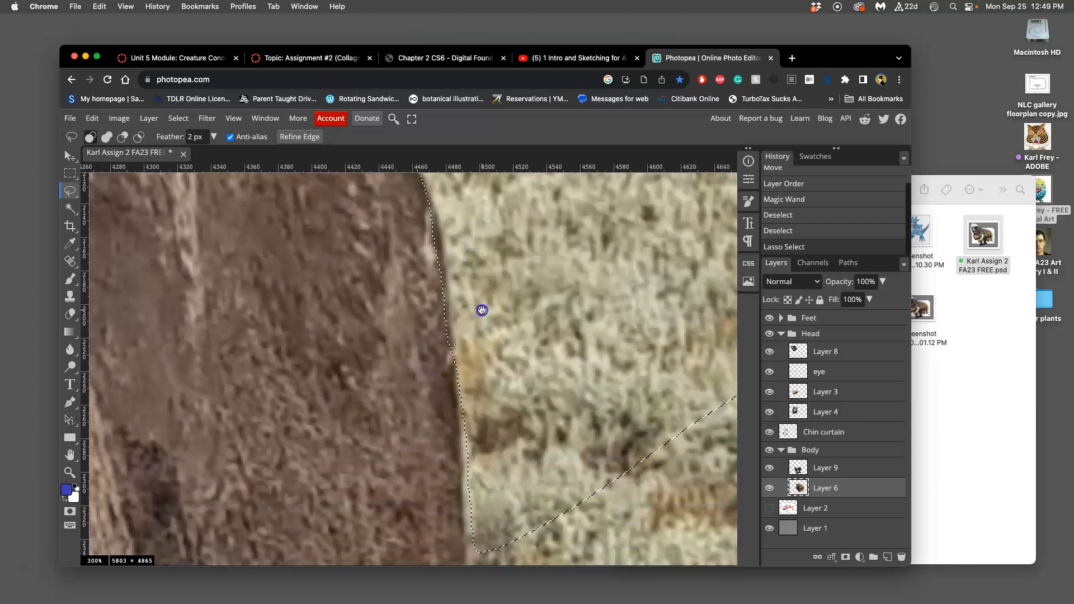
Step: Clear the lassoed grass along the bison's rump on Layer 6 repeatedly to clean the feathered edge, and deselect
scroll(470, 312, "up", 3)
scroll(479, 295, "up", 2)
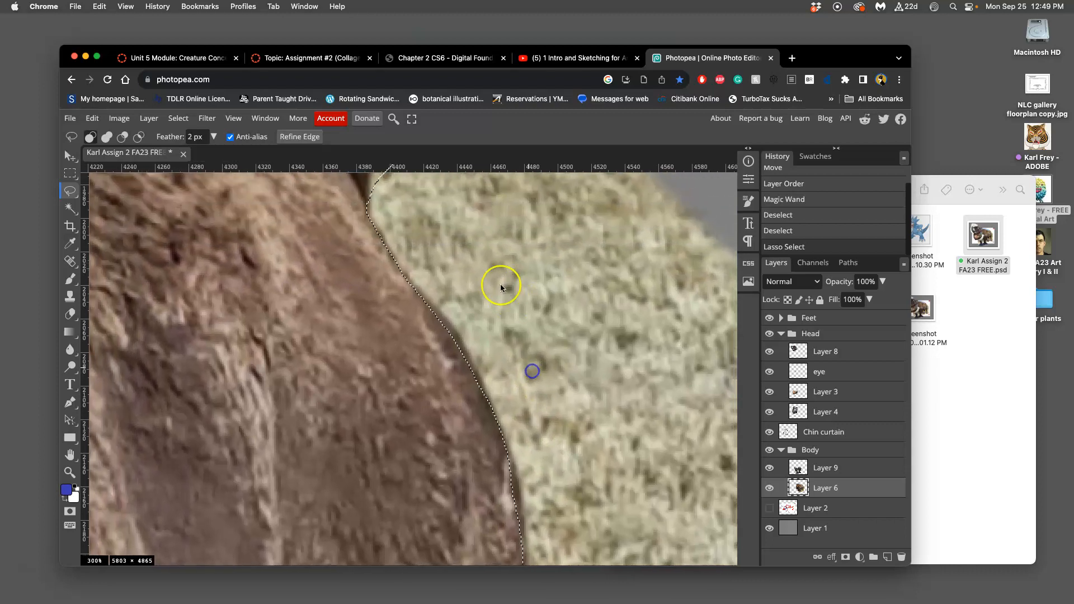
key("Delete")
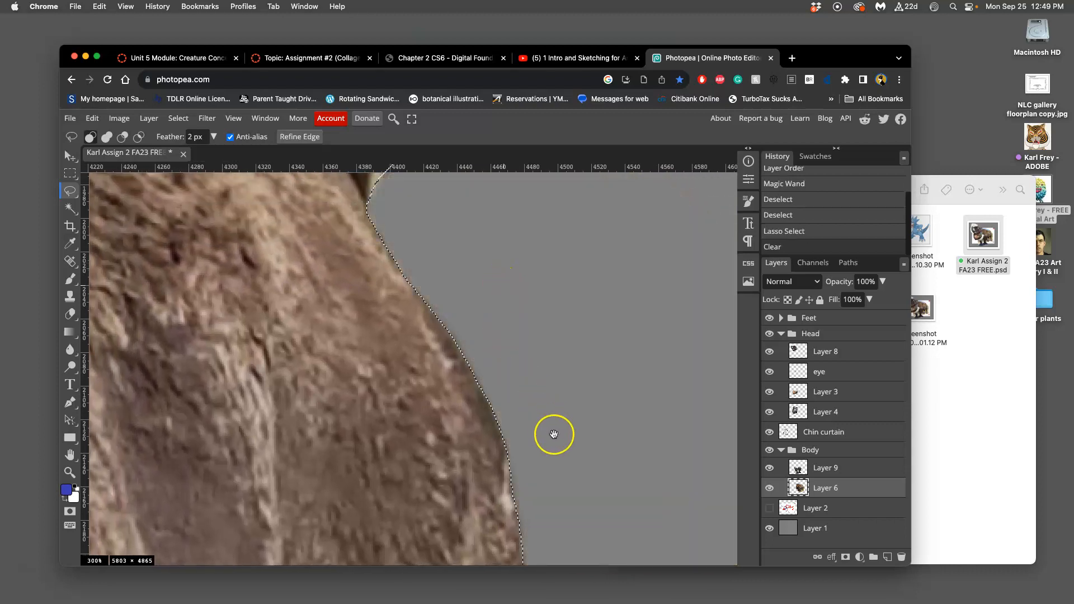
left_click_drag(554, 434, 544, 228)
left_click_drag(564, 348, 557, 259)
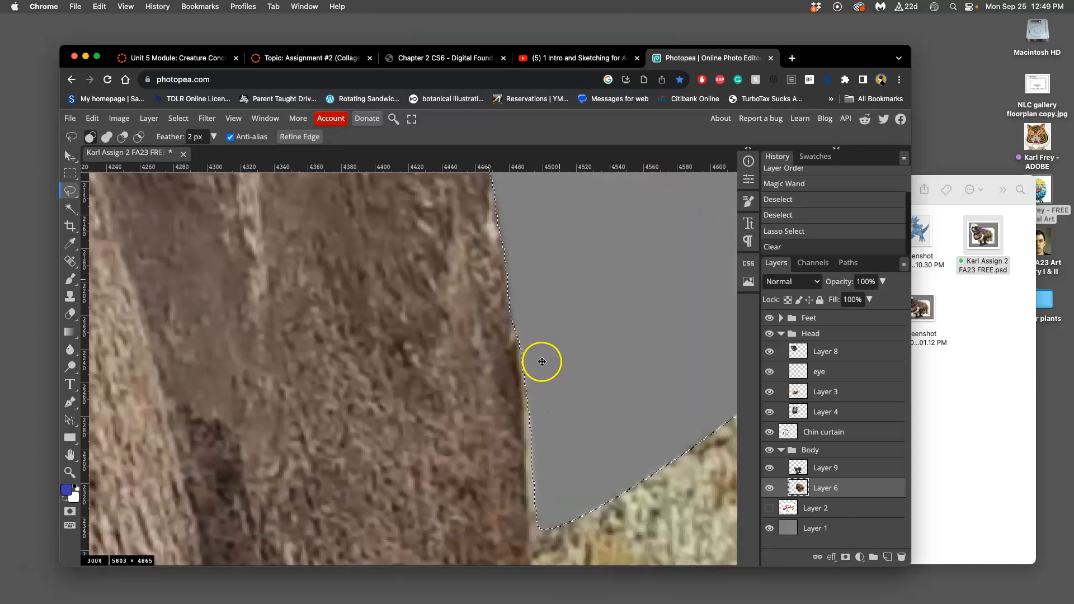
key("Delete")
key("Delete")
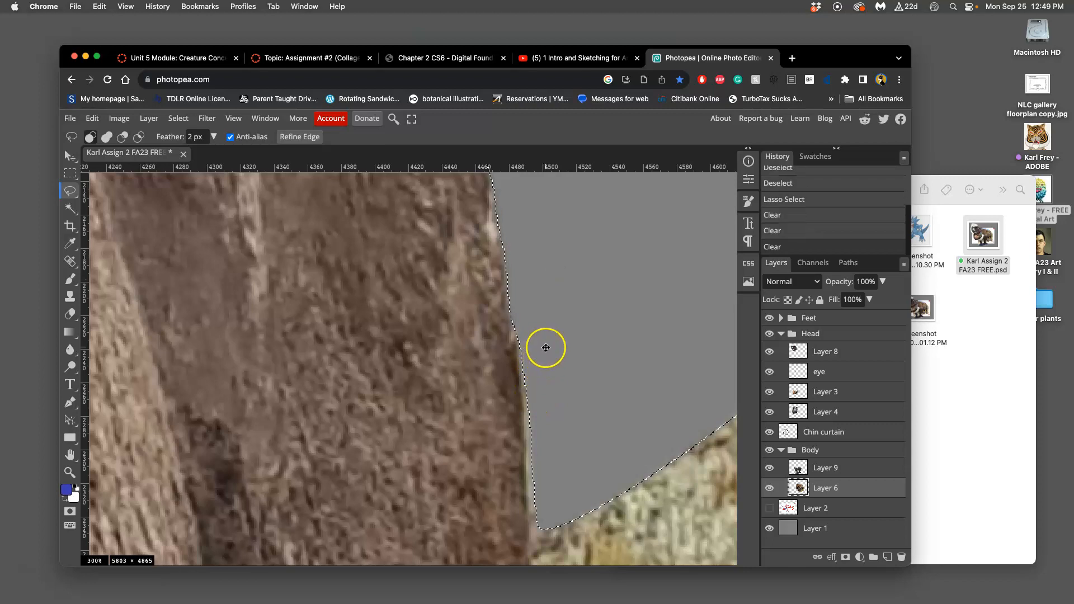
key("Delete")
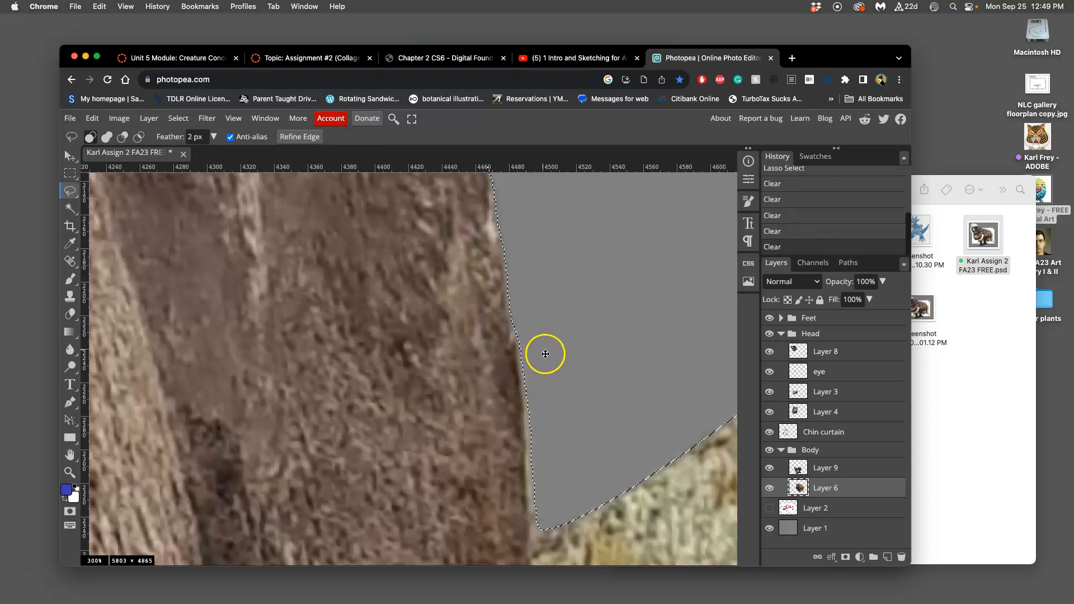
key("super+d")
Step: Lasso the thin grass fringe left along the lower rump on Layer 6, clear it, and deselect
left_click_drag(548, 295, 567, 304)
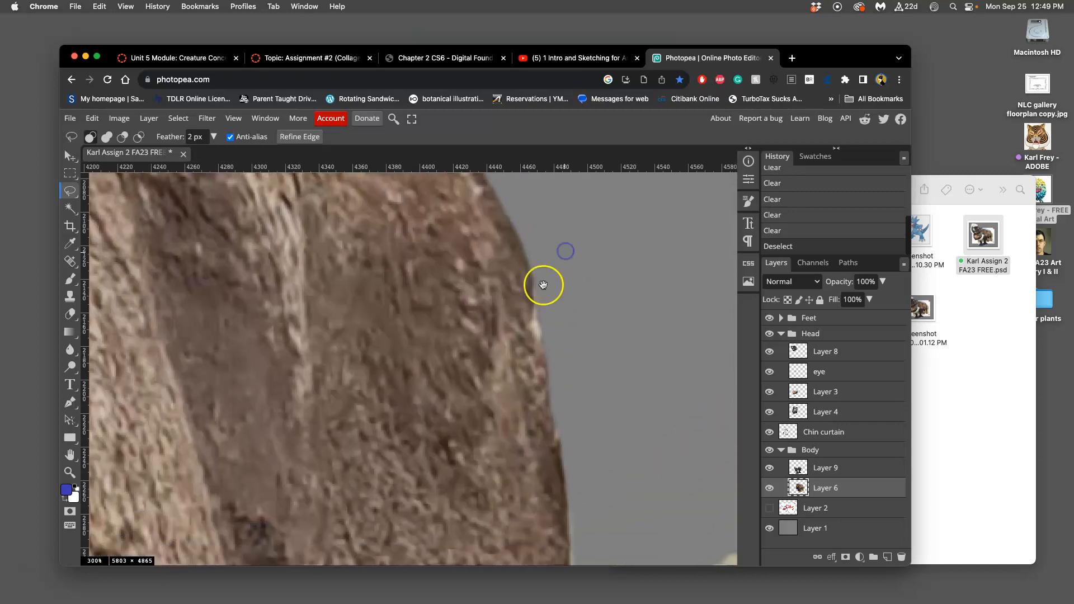
left_click_drag(556, 383, 518, 200)
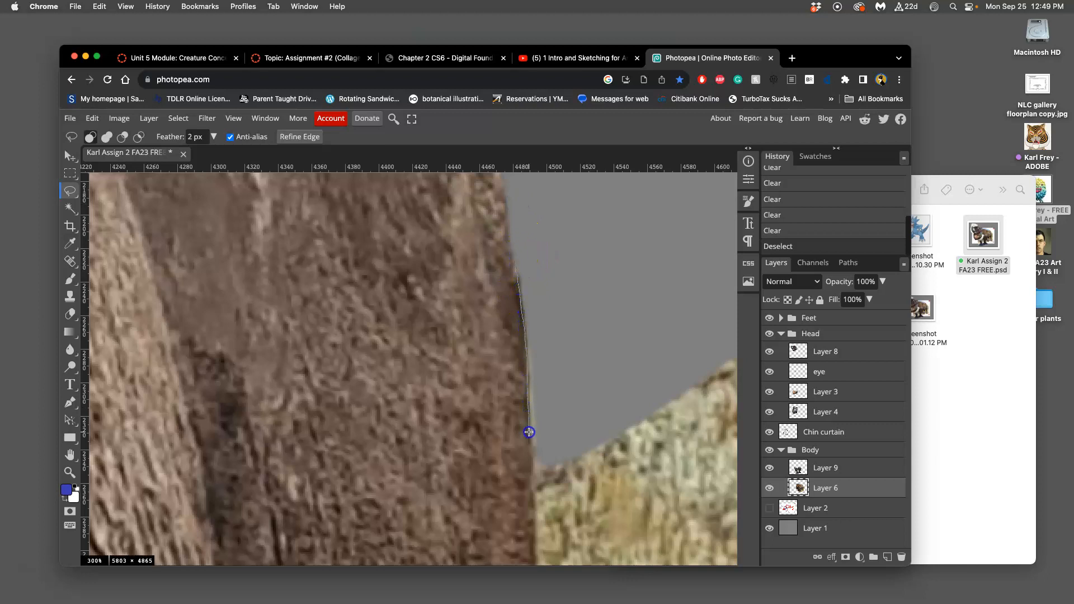
mouse_move(536, 528)
left_mouse_down()
mouse_move(612, 462)
mouse_move(623, 304)
mouse_move(527, 280)
left_mouse_up()
key("Delete")
key("Delete")
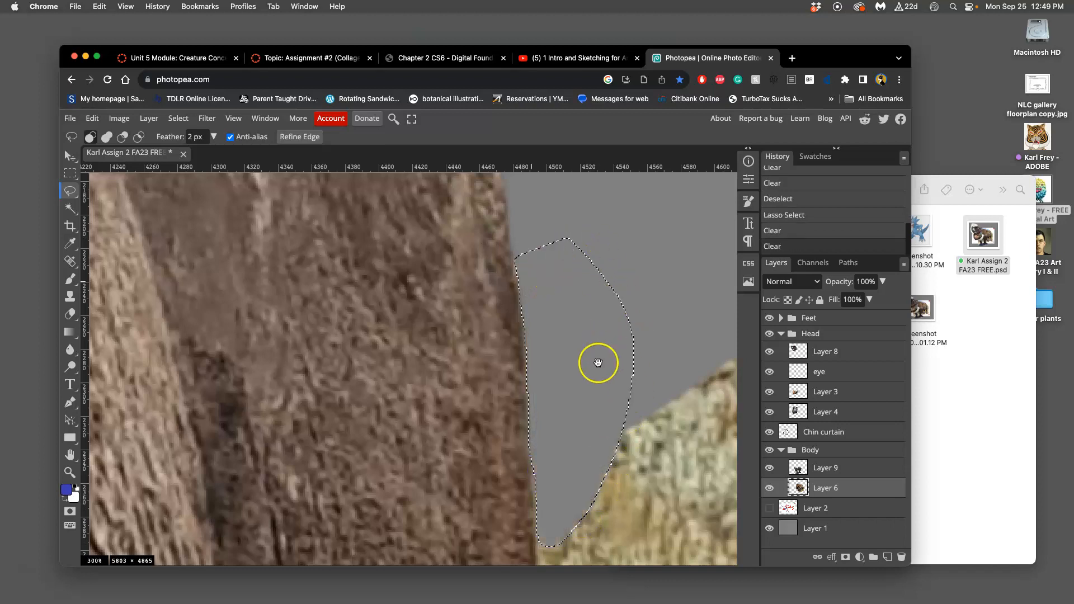
scroll(595, 294, "down", 5)
left_click(619, 210)
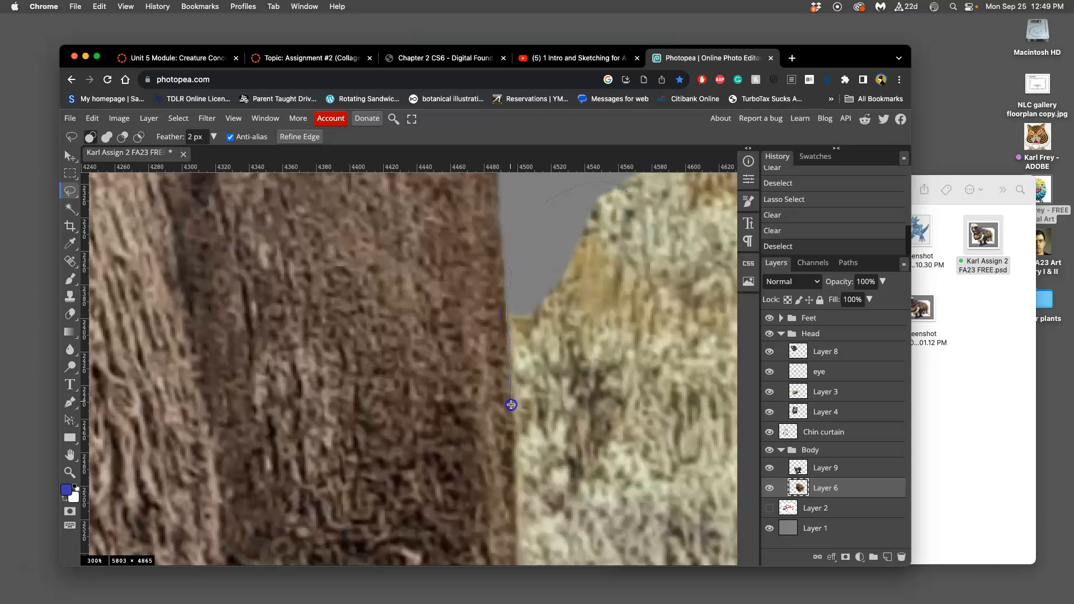
Step: Lasso the grass beside the bison's upper hind leg on Layer 6, clear it twice, and deselect
mouse_move(515, 535)
left_mouse_down()
mouse_move(580, 554)
mouse_move(715, 355)
mouse_move(666, 220)
left_mouse_up()
key("Delete")
left_click(611, 379)
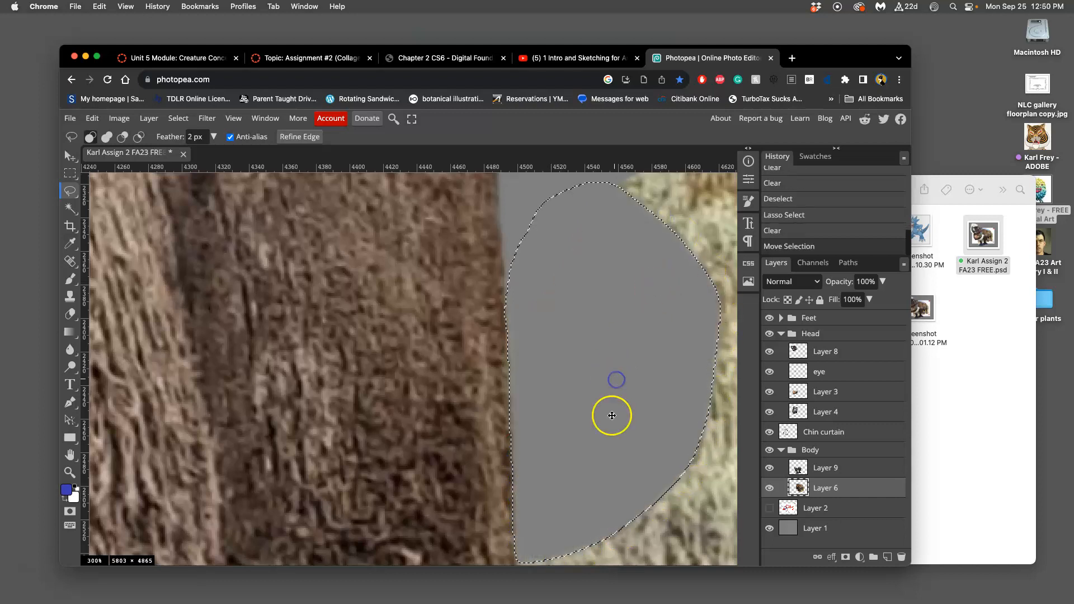
key("Delete")
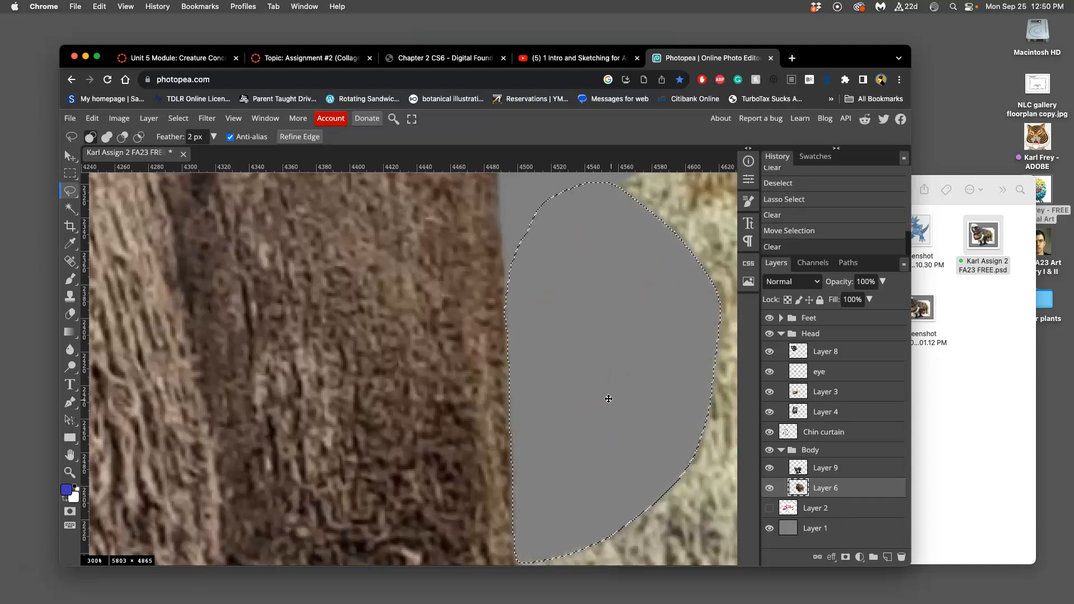
left_click(610, 395)
left_click(630, 397)
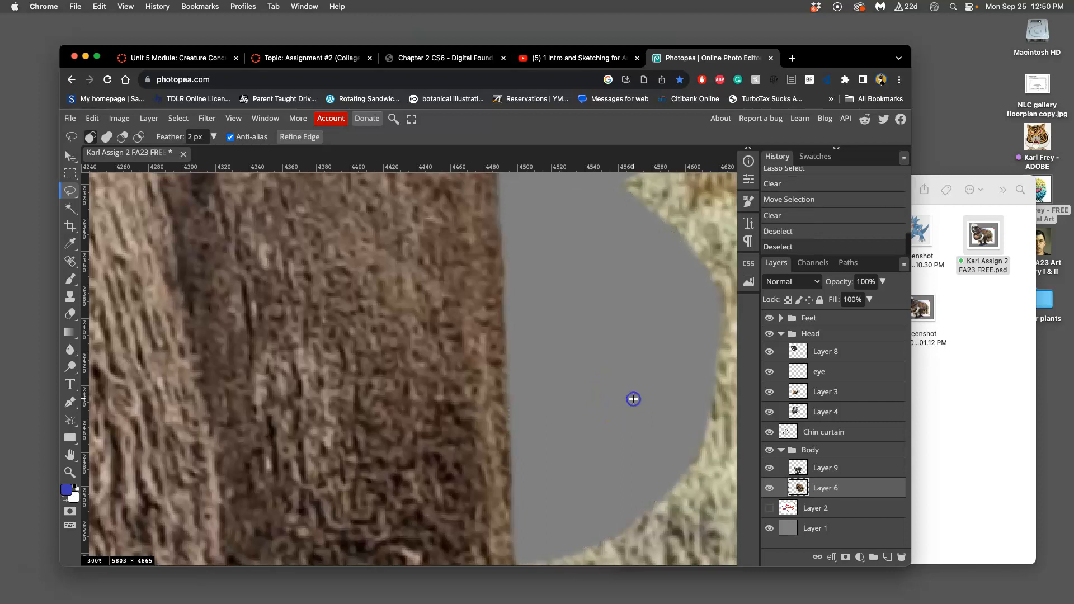
Step: Lasso the next patch of grass down the back of the bison's thigh on Layer 6, clear it, and deselect
key("super+minus")
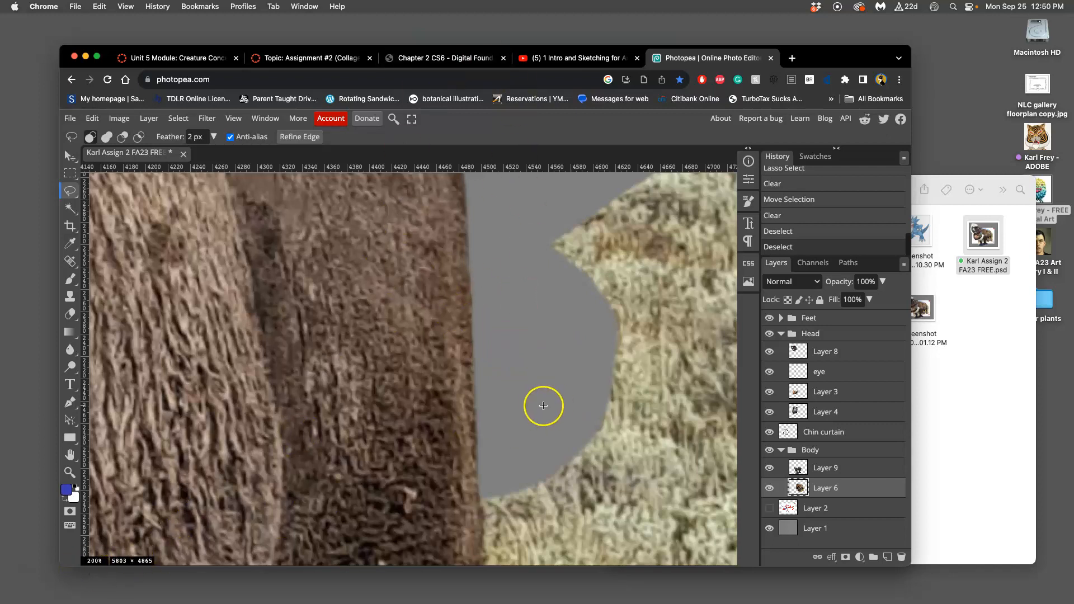
left_click_drag(621, 364, 556, 179)
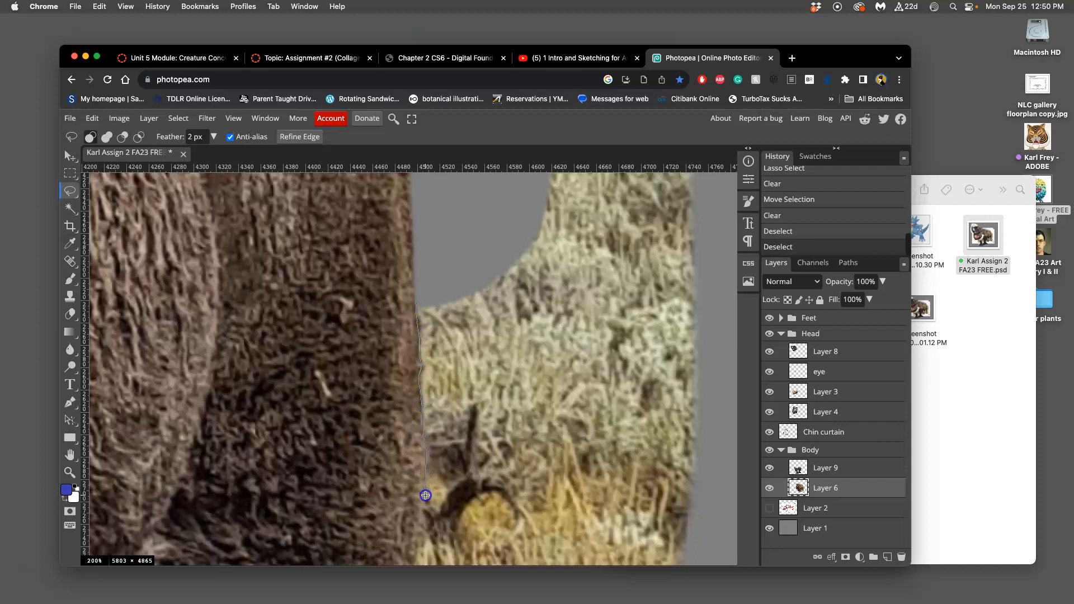
mouse_move(423, 515)
left_mouse_down()
mouse_move(473, 552)
mouse_move(620, 549)
mouse_move(697, 429)
mouse_move(651, 281)
left_mouse_up()
left_click_drag(507, 225, 512, 222)
key("Delete")
key("Delete")
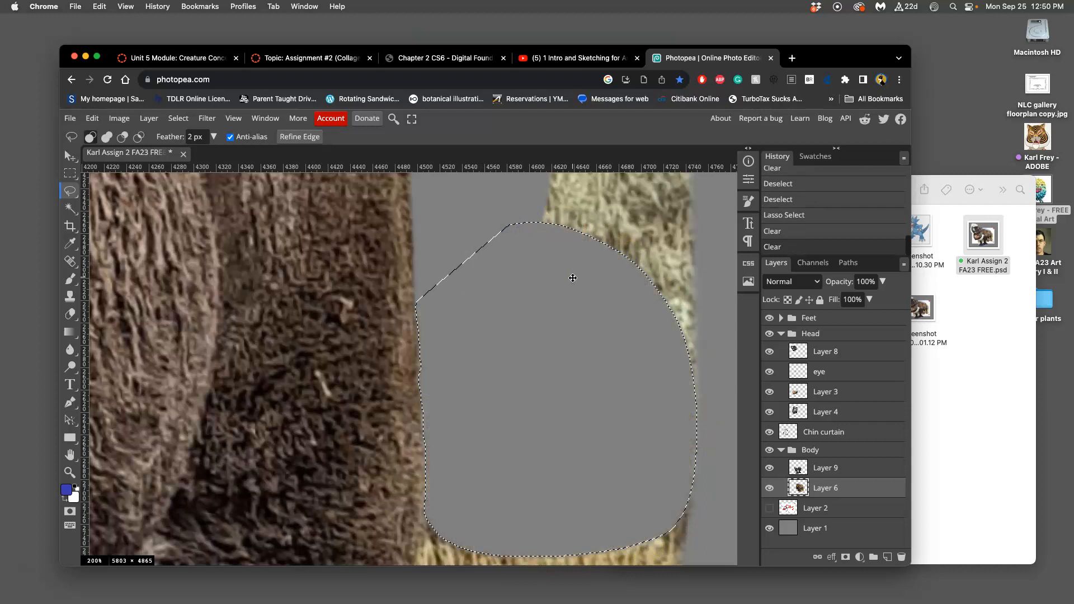
left_click_drag(533, 475, 538, 271)
key("super+d")
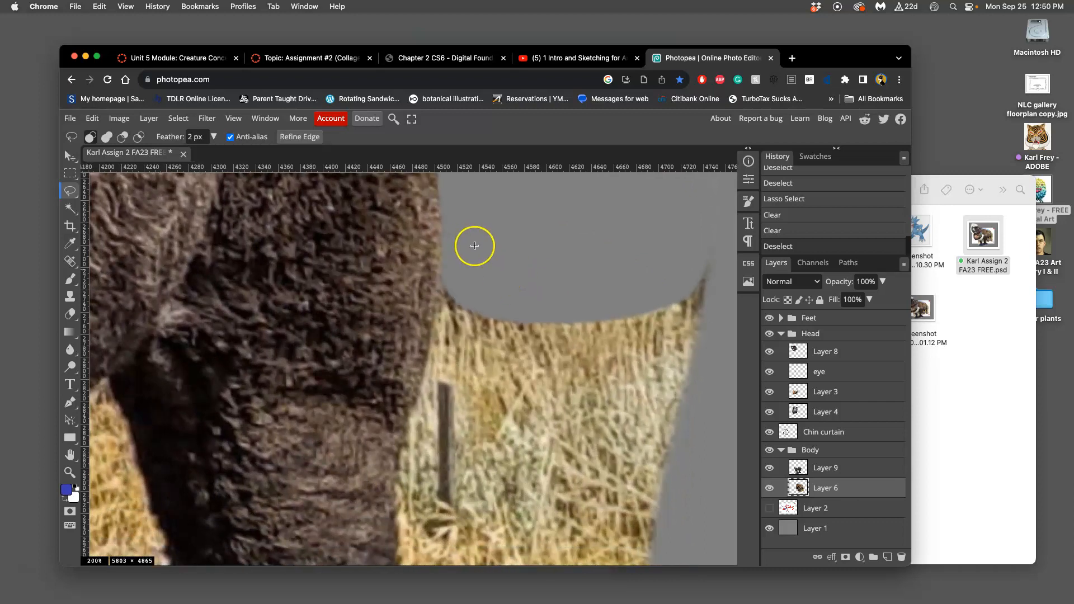
Step: Lasso the dry grass and post behind the bison's hind knee on Layer 6, clear them, and deselect
left_click_drag(446, 261, 445, 260)
mouse_move(395, 519)
left_mouse_down()
mouse_move(515, 563)
mouse_move(703, 333)
mouse_move(555, 224)
left_mouse_up()
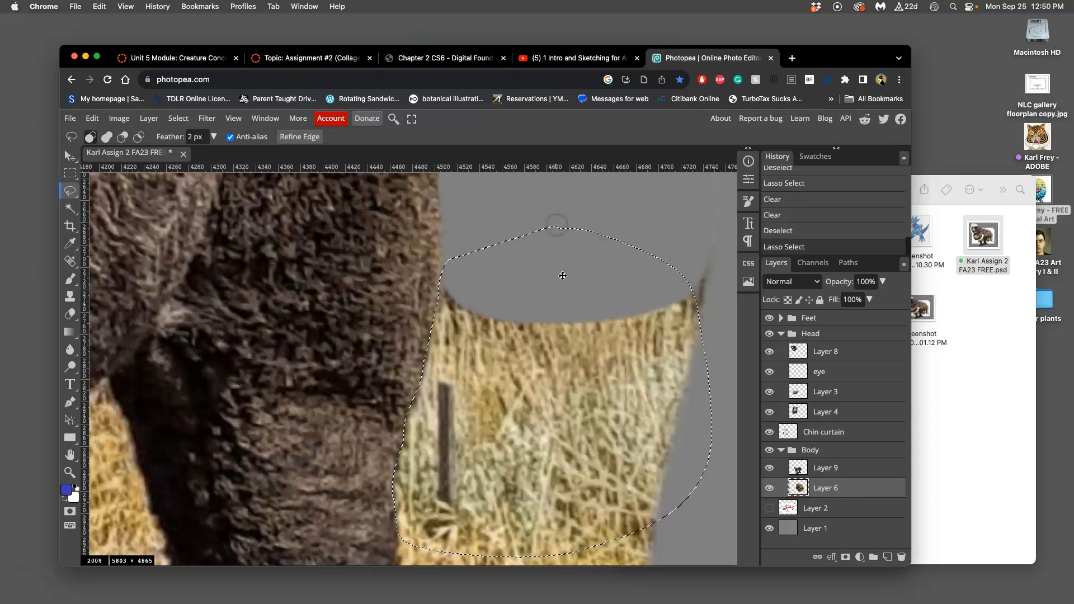
key("Delete")
mouse_move(500, 442)
left_mouse_down()
mouse_move(491, 462)
mouse_move(533, 196)
left_mouse_up()
left_click(458, 328)
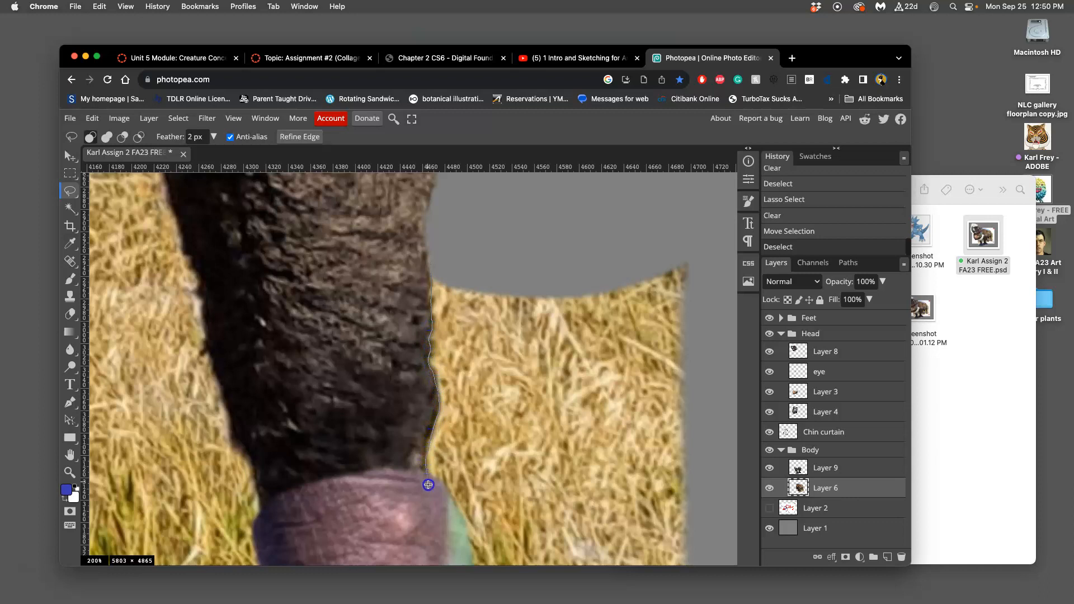
Step: Lasso the grass beside the lower hind leg down to the purple foot on Layer 6, clear it, and deselect
mouse_move(476, 564)
left_mouse_down()
mouse_move(697, 419)
mouse_move(606, 199)
mouse_move(546, 213)
left_mouse_up()
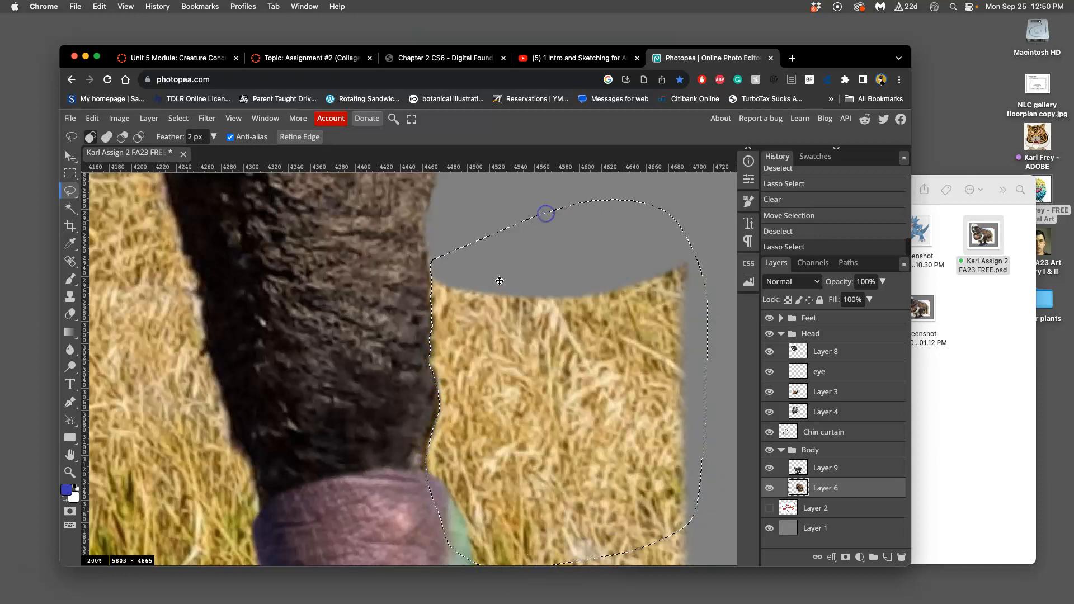
key("Delete")
scroll(518, 301, "down", 5)
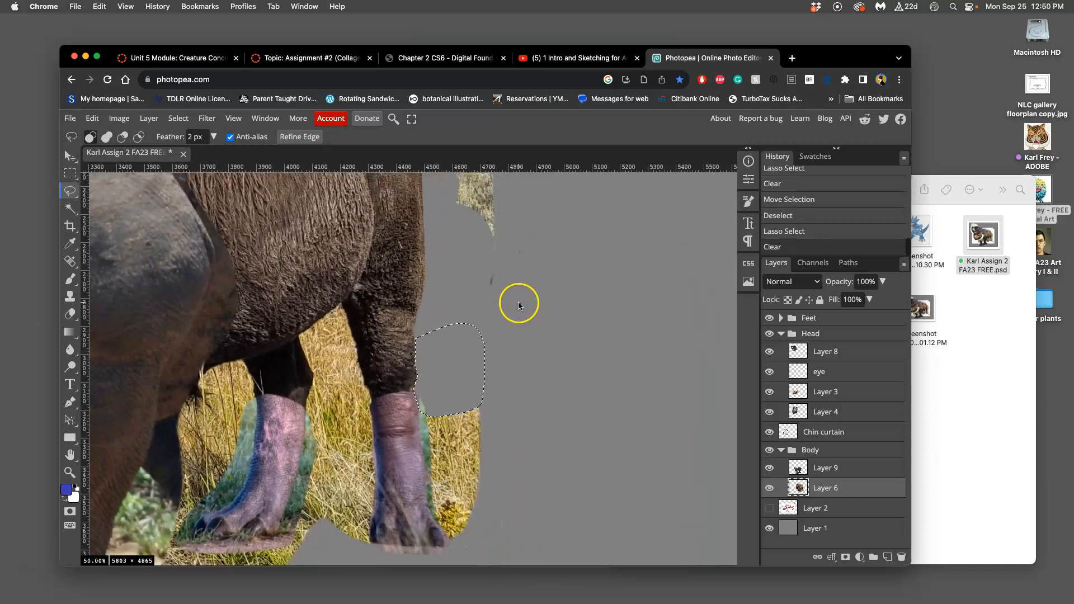
left_click(518, 302)
Step: Lasso all the stray grass scraps remaining behind the bison's rump and rear foot on Layer 6, clear them, and deselect
scroll(499, 297, "up", 5)
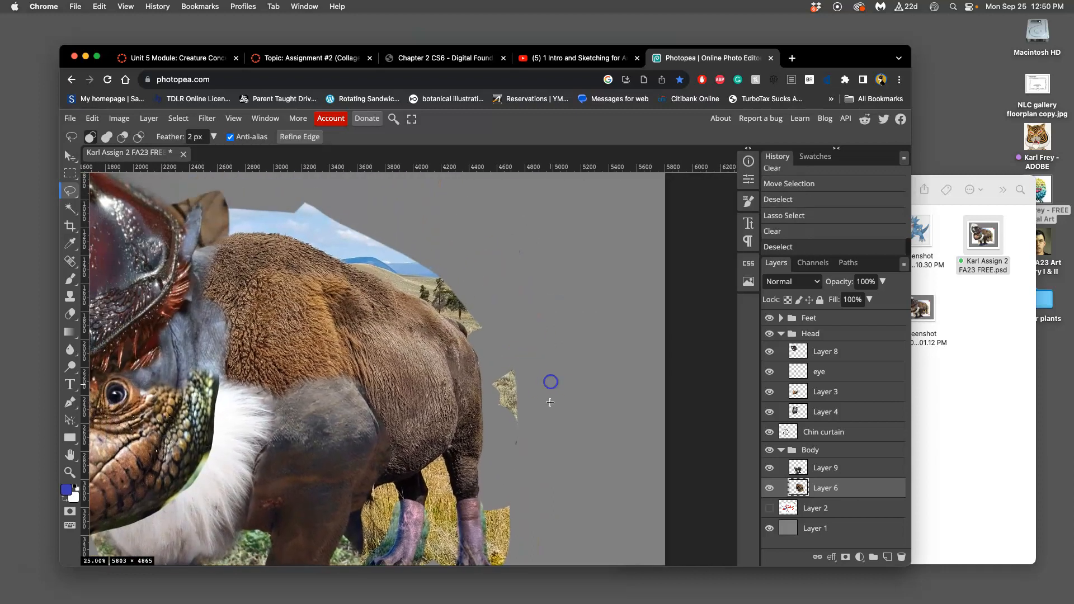
left_click_drag(496, 333, 494, 365)
mouse_move(488, 569)
left_mouse_down()
mouse_move(578, 434)
mouse_move(519, 312)
left_mouse_up()
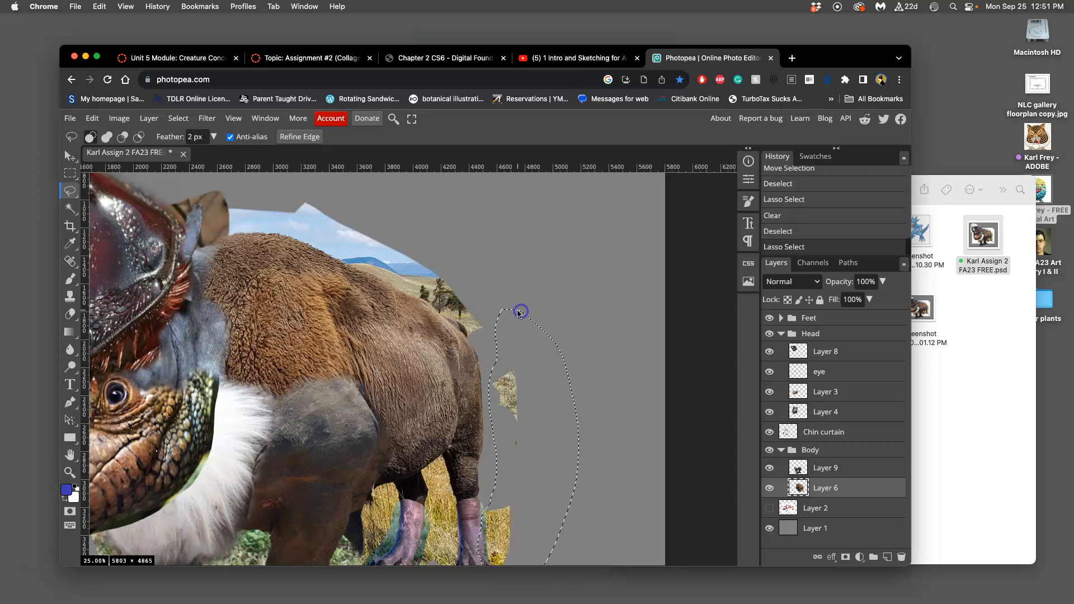
key("Delete")
left_click(570, 362)
left_click_drag(583, 364, 587, 282)
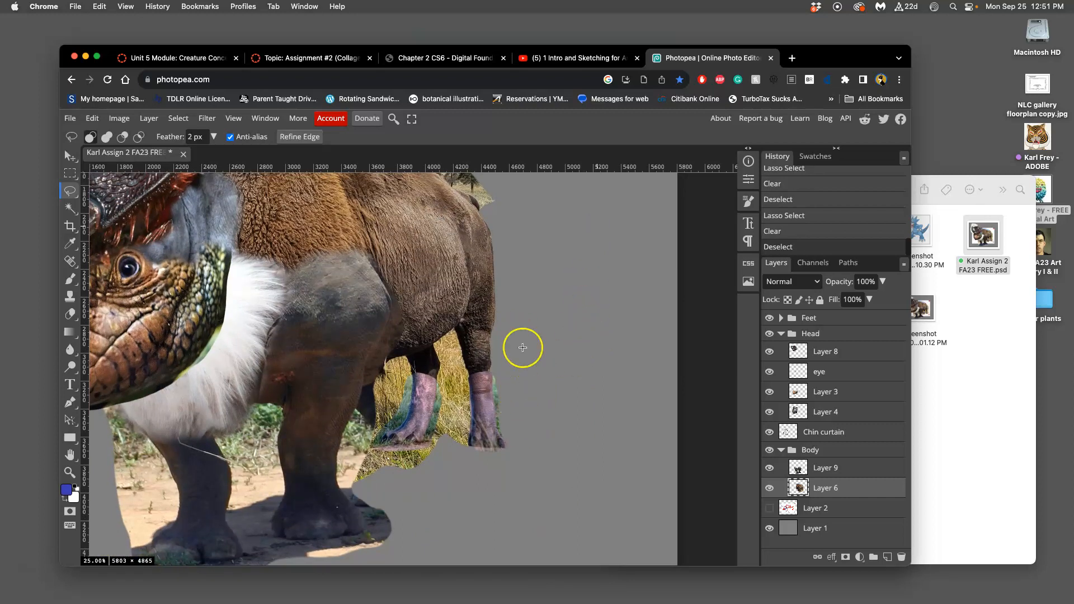
Step: Try lassoing the trees and hillside above the bison's rump on Layer 6, and deselect
left_click_drag(532, 283, 532, 391)
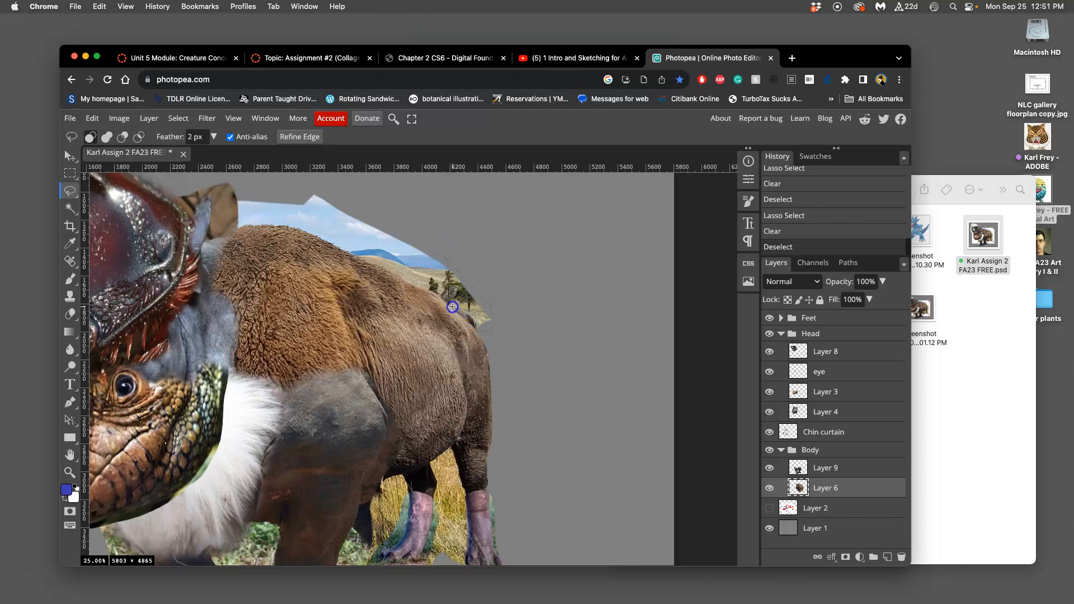
left_click_drag(412, 286, 410, 286)
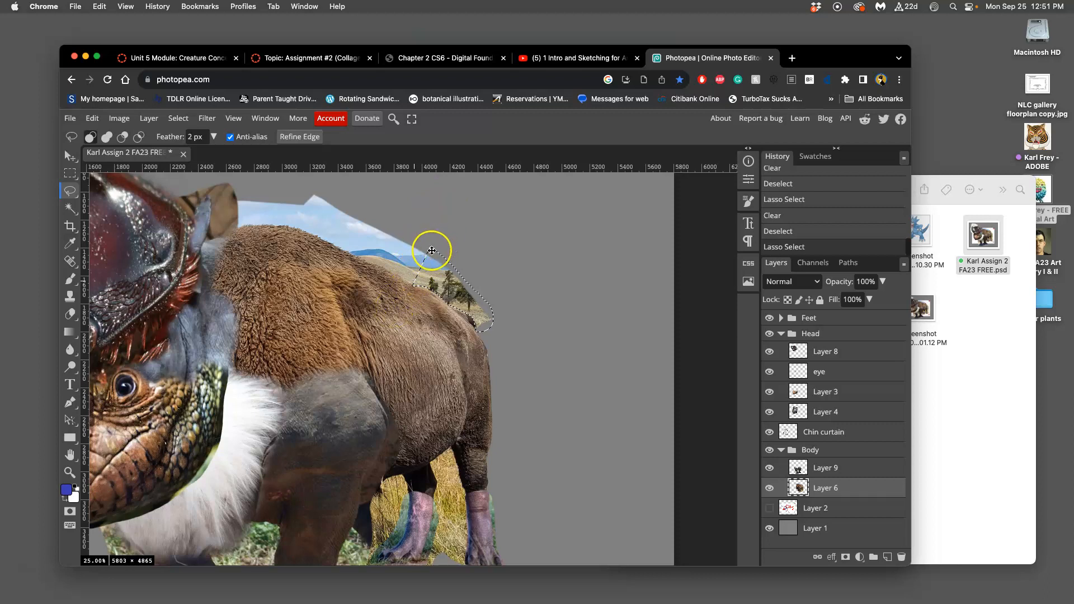
left_click(461, 243)
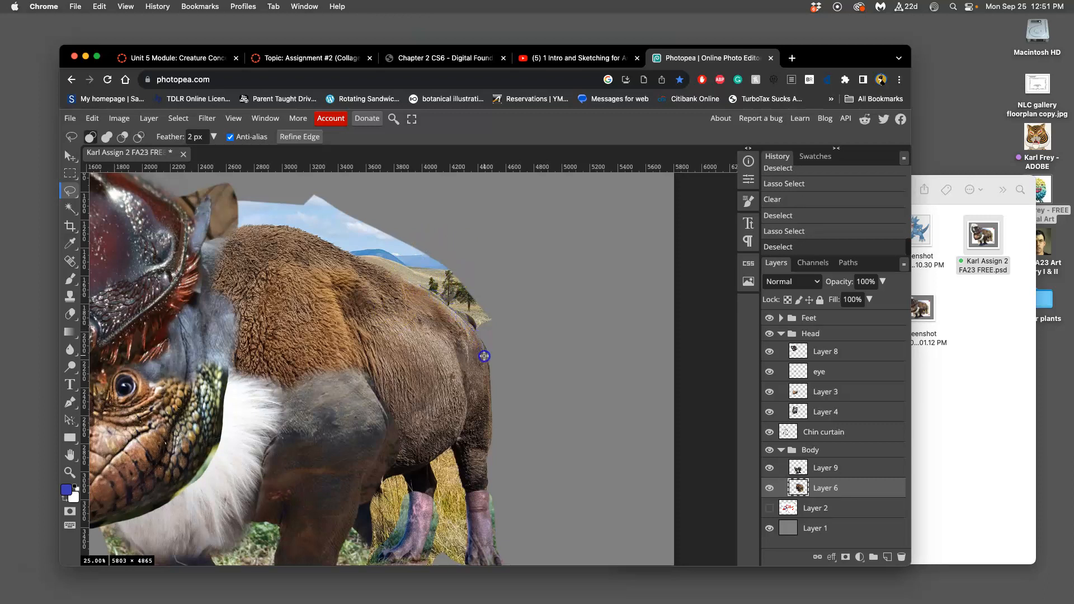
Step: Try clearing a lassoed patch inside the bison's rump on Layer 6, undo the clear, and deselect
left_click_drag(447, 423, 453, 418)
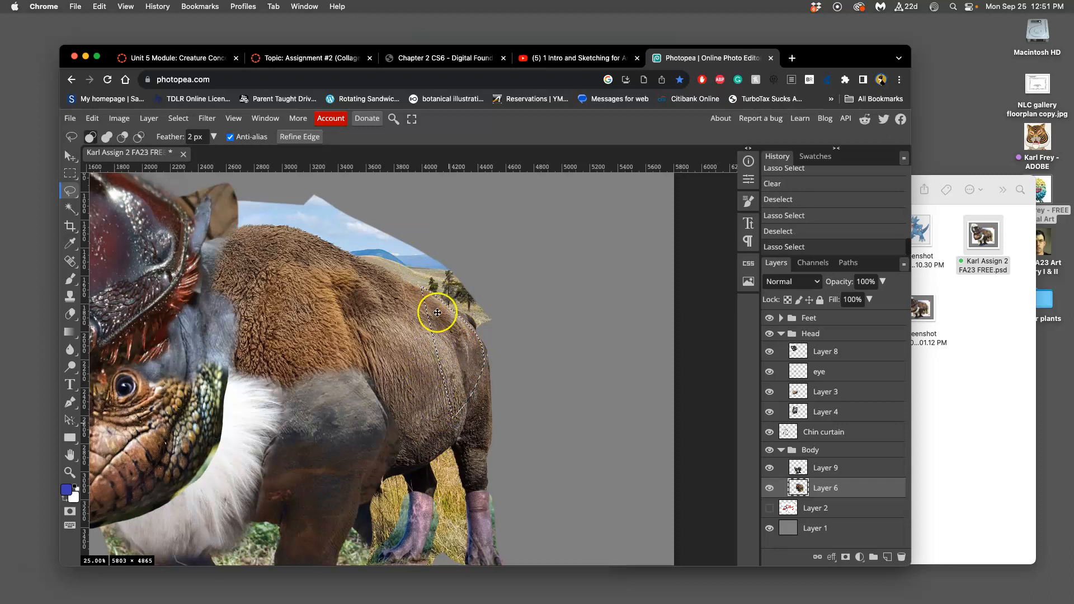
key("Delete")
key("super+z")
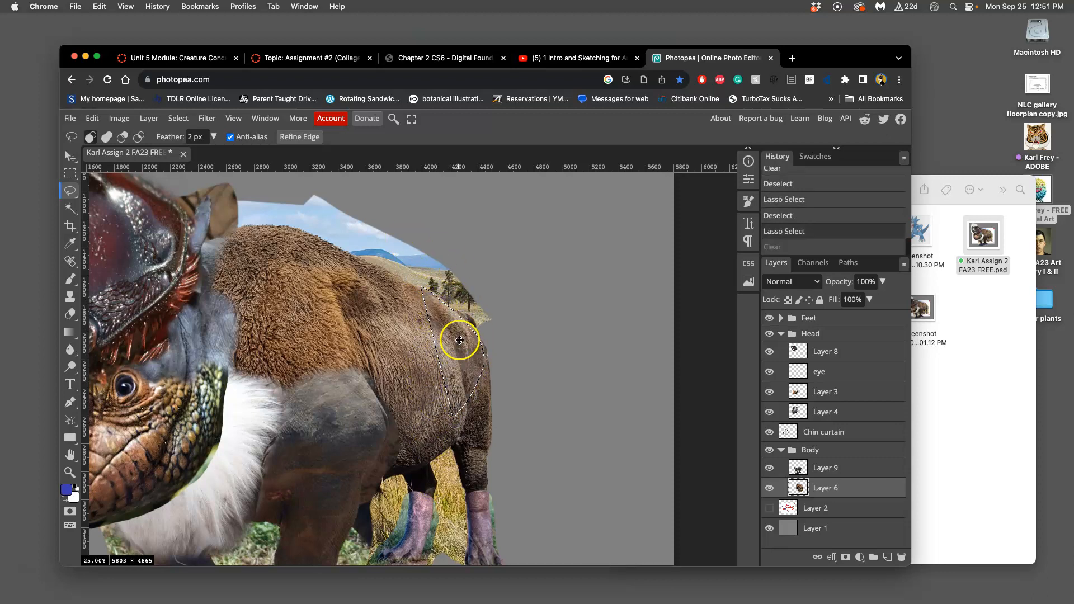
key("super+d")
Step: Lasso the sky, hills and trees above the bison's lower back and tail on Layer 6, and clear them
left_click_drag(397, 213, 397, 212)
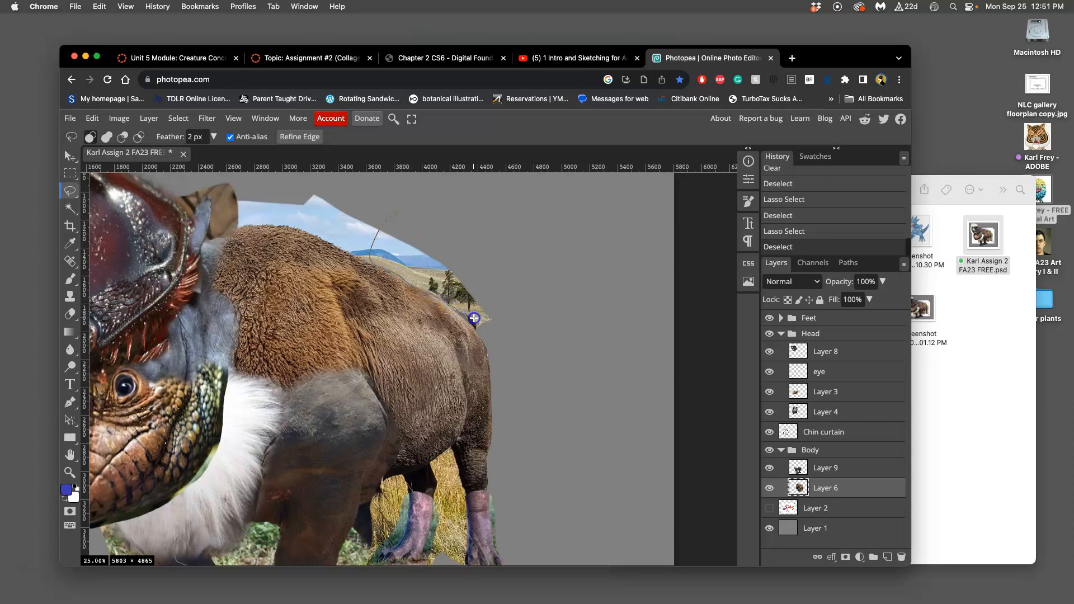
left_click_drag(502, 267, 425, 211)
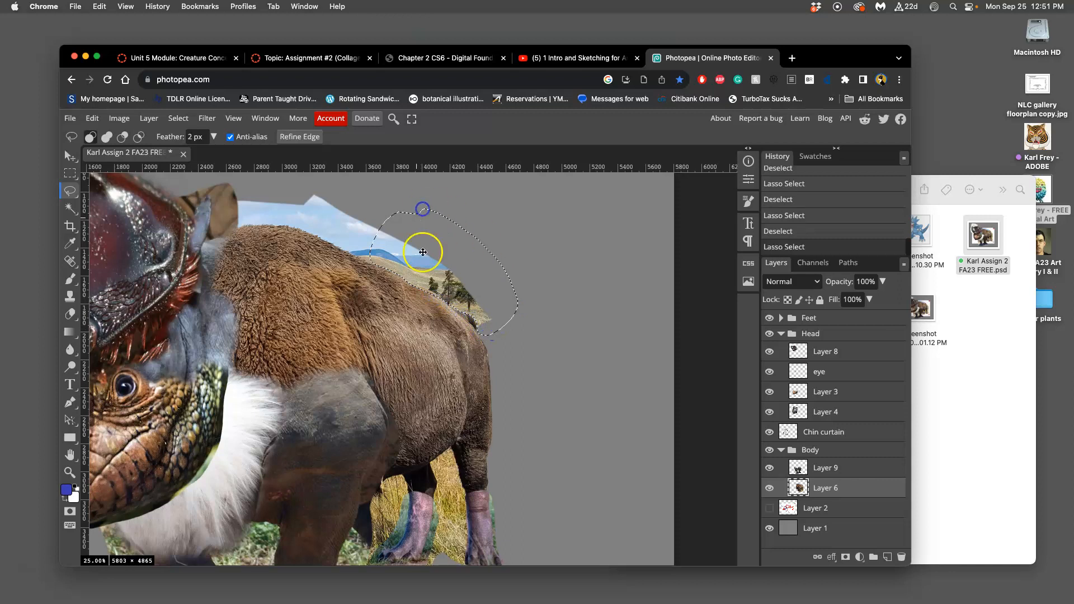
key("Delete")
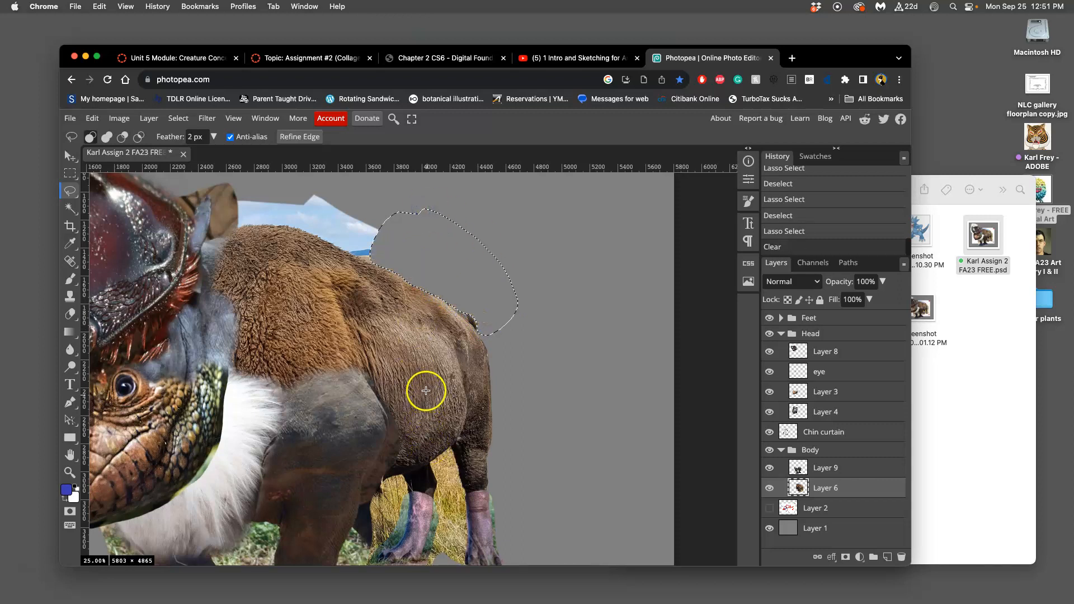
Step: Examine the trimmed edge along the bison's back and tail up close for stray hairs and leftover background
scroll(427, 392, "up", 5)
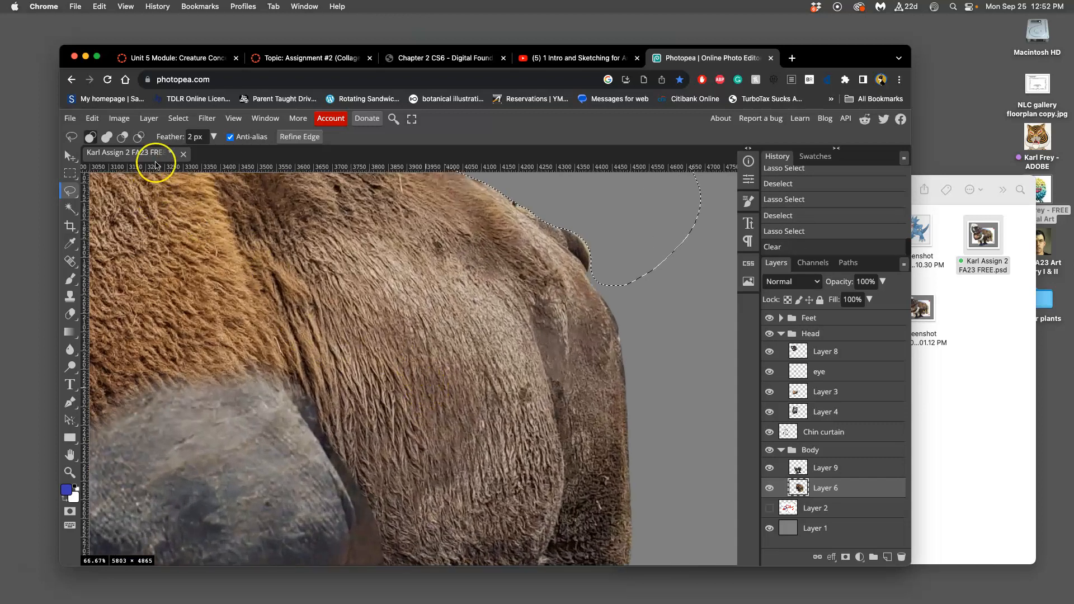
left_click_drag(449, 318, 463, 422)
left_click_drag(463, 335, 473, 403)
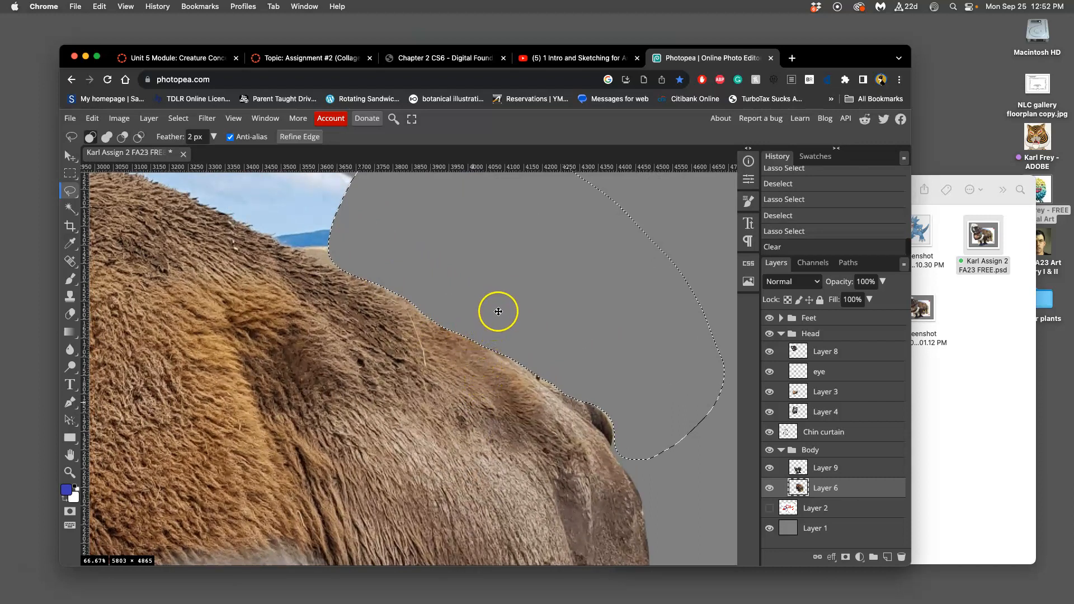
key("super+plus")
key("super+plus")
key("super+plus")
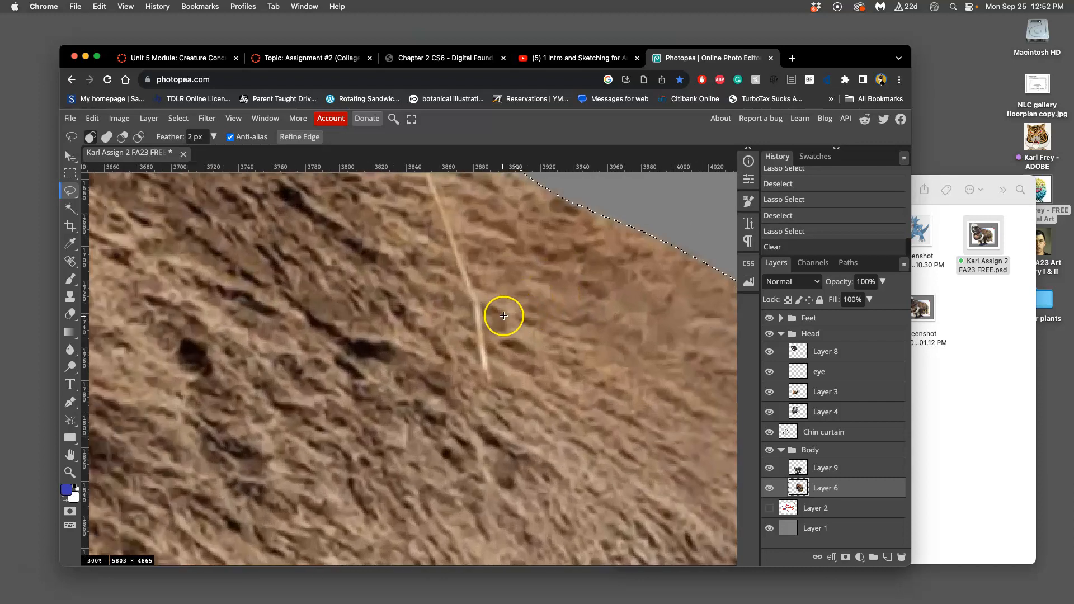
left_click_drag(480, 292, 525, 474)
left_click_drag(633, 540, 498, 399)
scroll(498, 399, "right", 15)
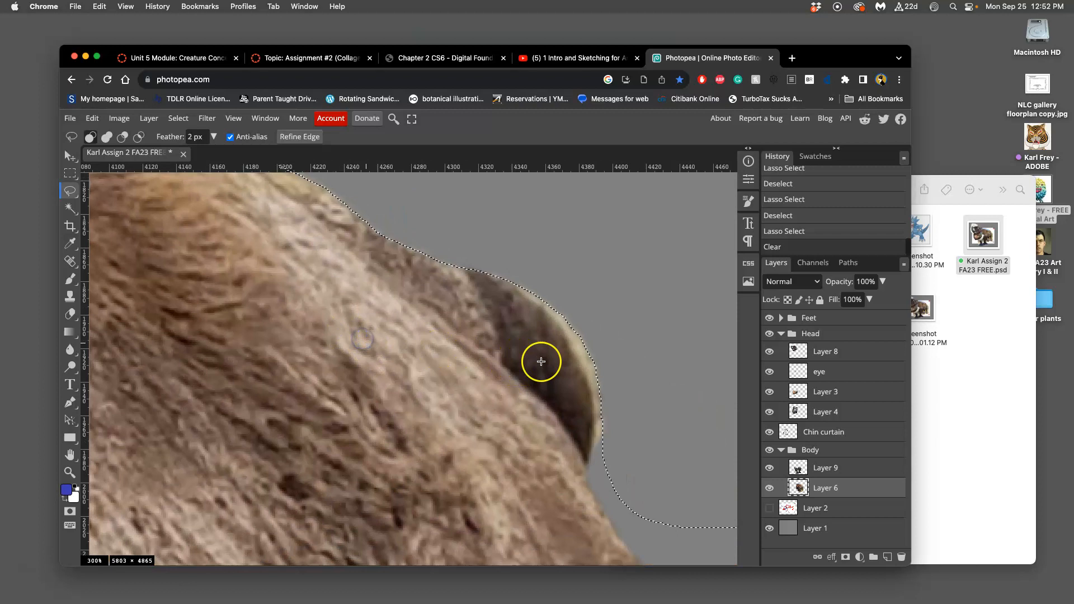
Step: Clear the selected background by the bison's tail again, lasso and clear the leftover fringe around the tail on Layer 6, and deselect
key("Delete")
key("ctrl+d")
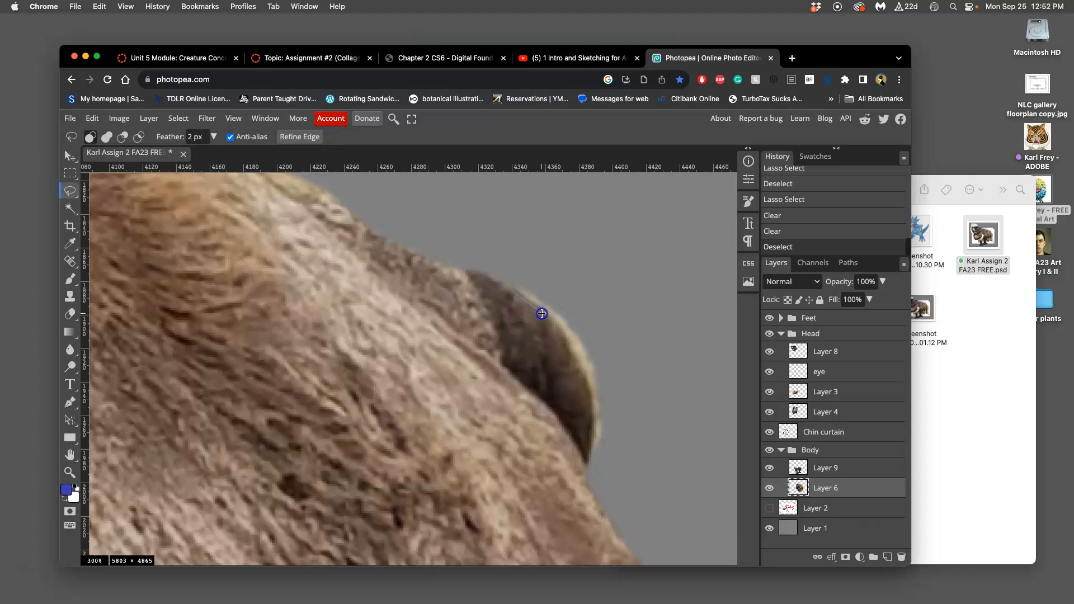
mouse_move(586, 475)
left_mouse_down()
mouse_move(633, 410)
mouse_move(558, 286)
left_mouse_up()
key("ctrl+d")
Step: Try lassoing and clearing the sky above the bison's hump on Layer 6, undo the clear, and deselect
left_click_drag(425, 263, 582, 439)
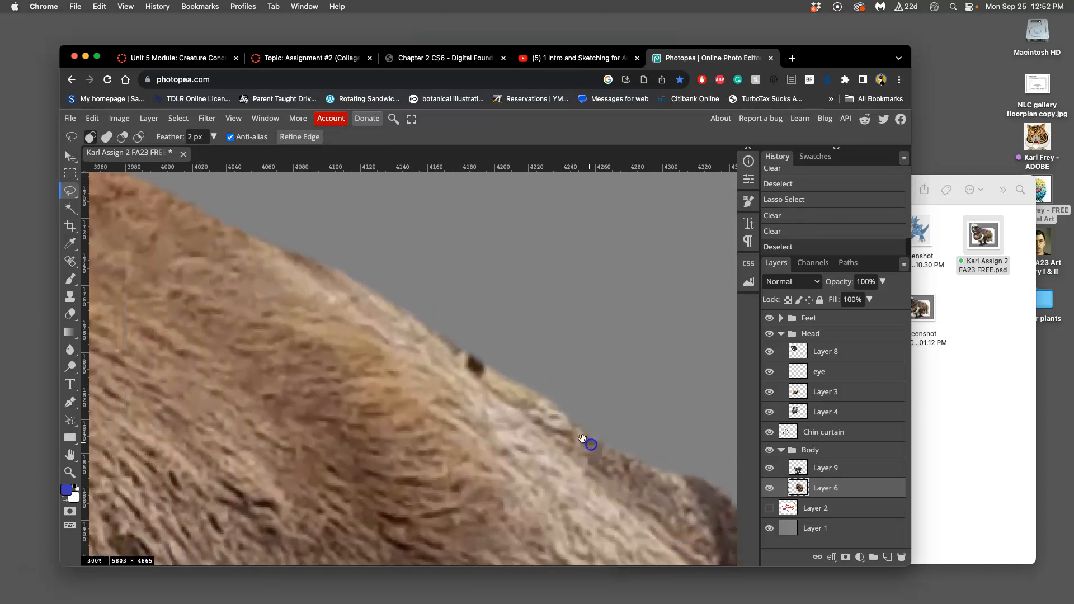
scroll(556, 388, "down", 6)
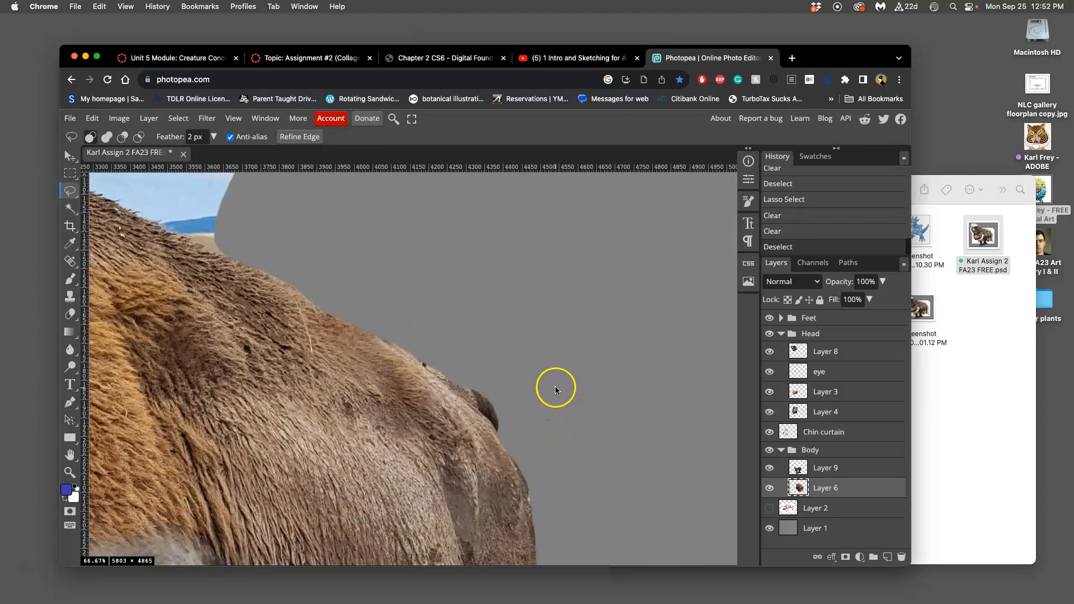
key("super+minus")
left_click_drag(418, 318, 587, 371)
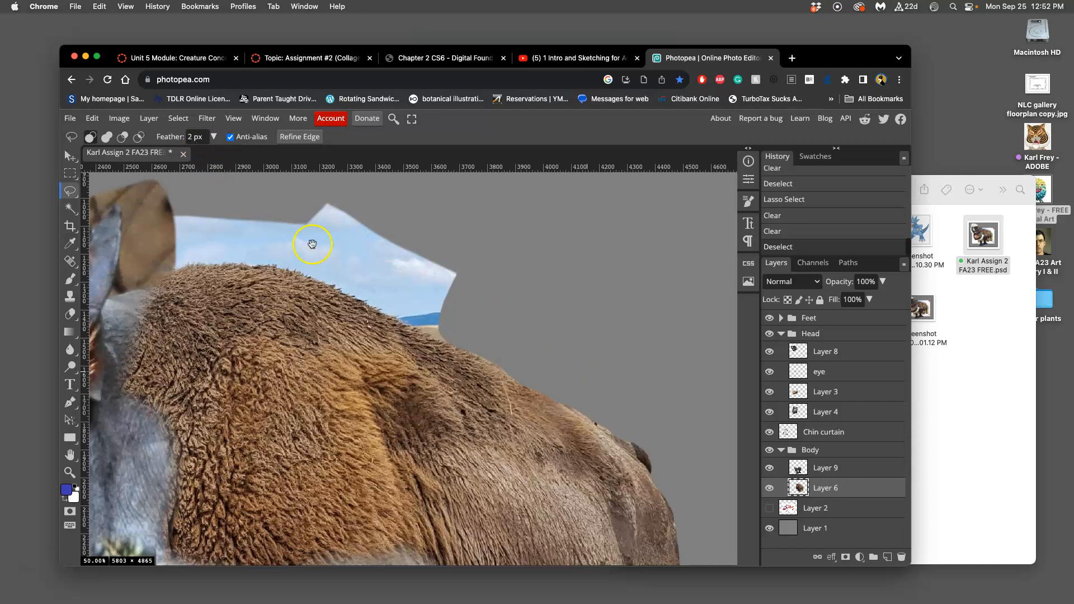
left_click_drag(312, 244, 441, 303)
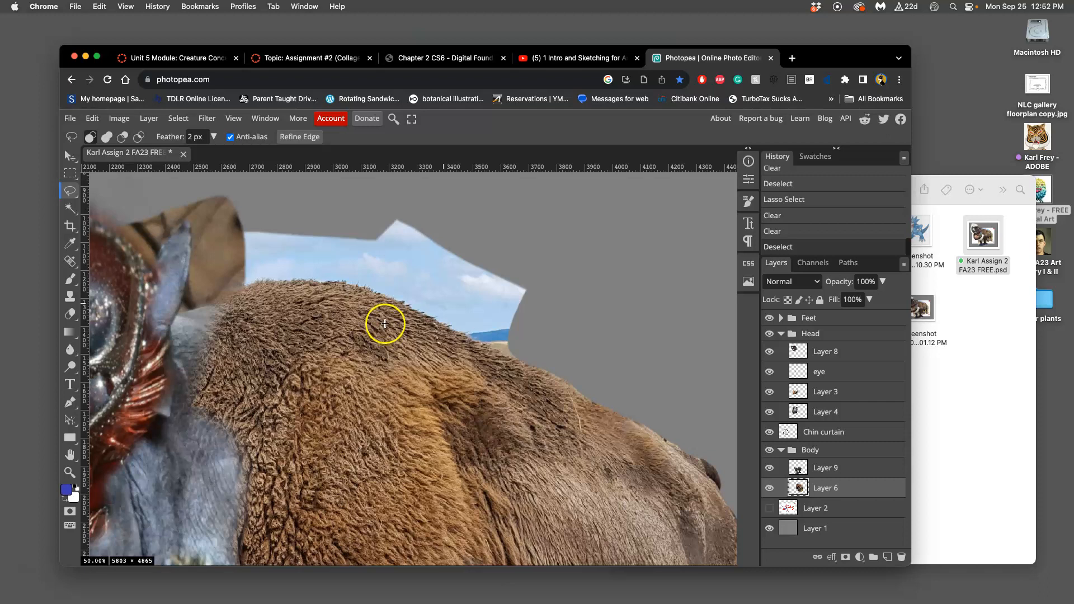
left_click_drag(293, 243, 456, 244)
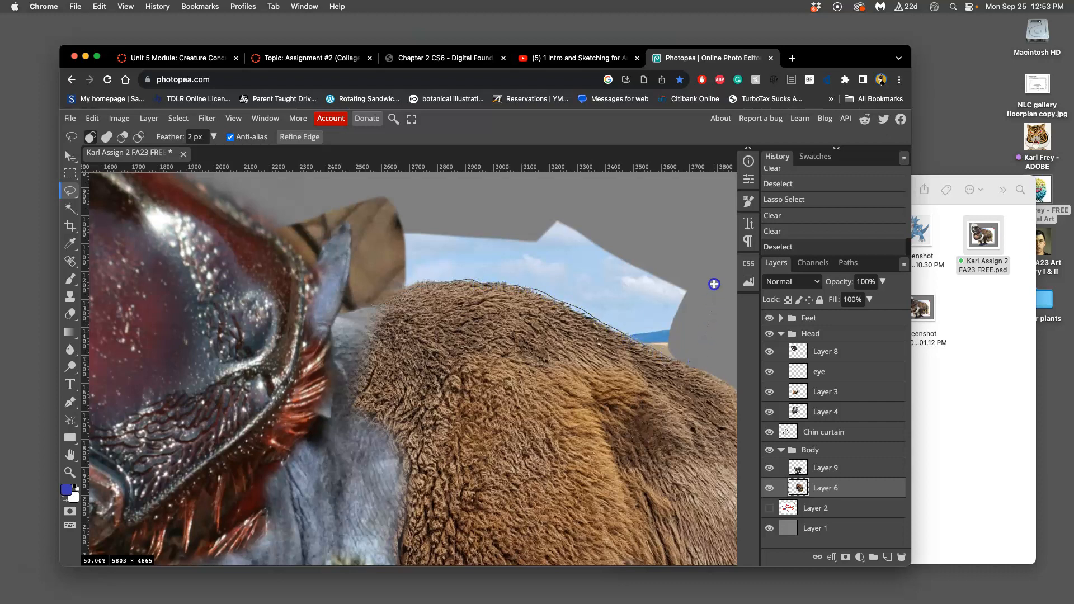
left_click_drag(437, 241, 375, 290)
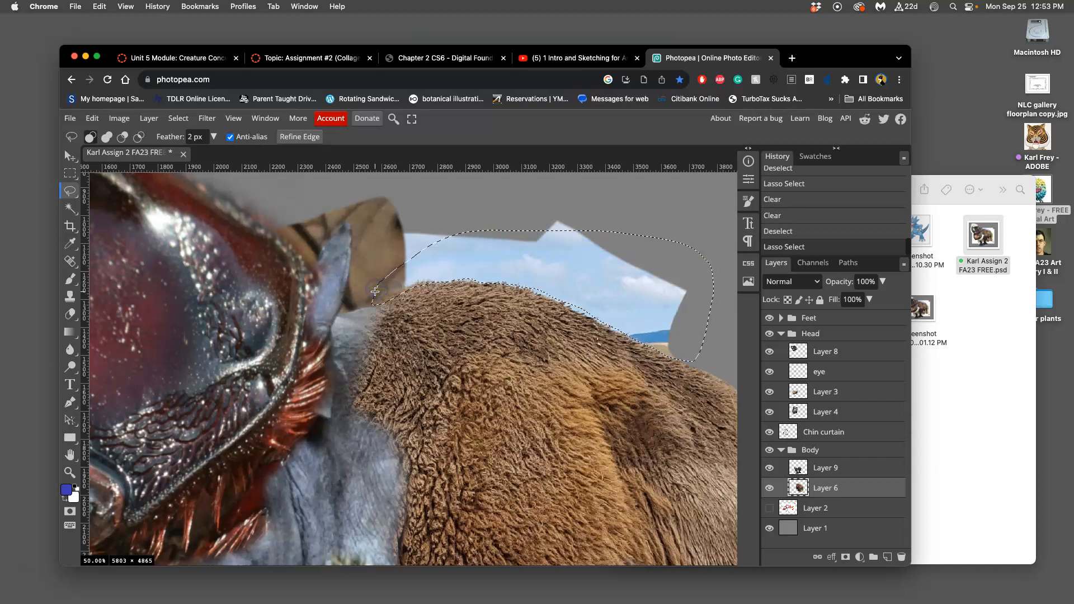
key("Delete")
key("super+d")
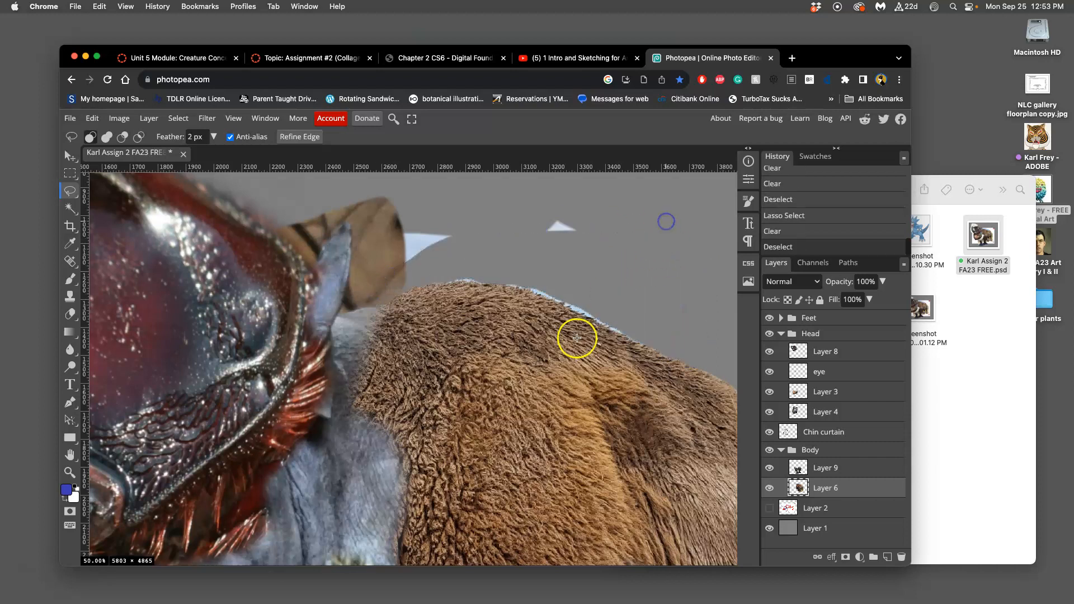
key("super+z")
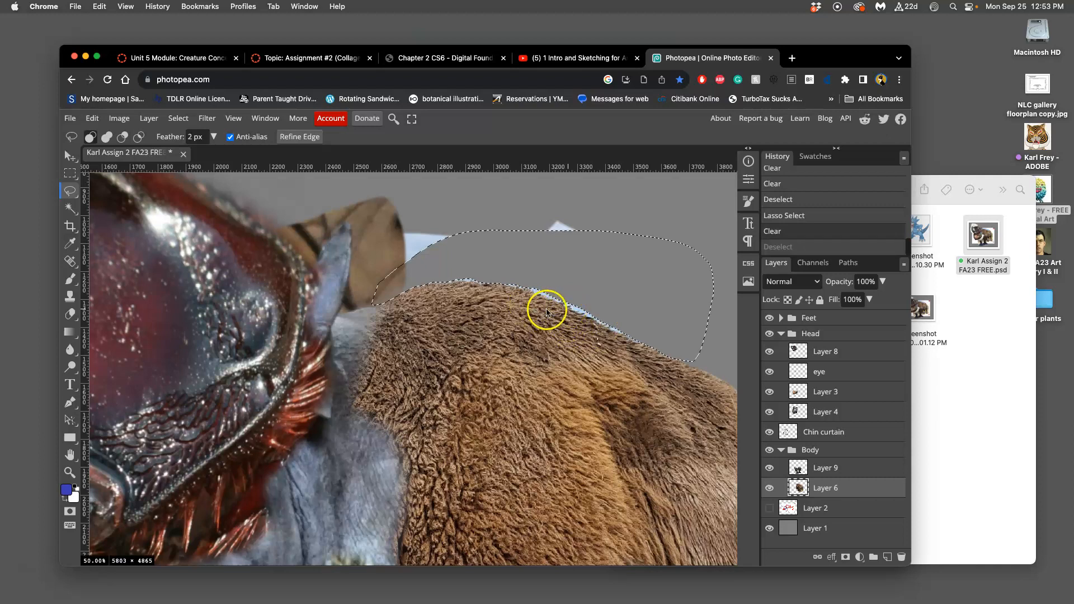
key("super+z")
key("super+d")
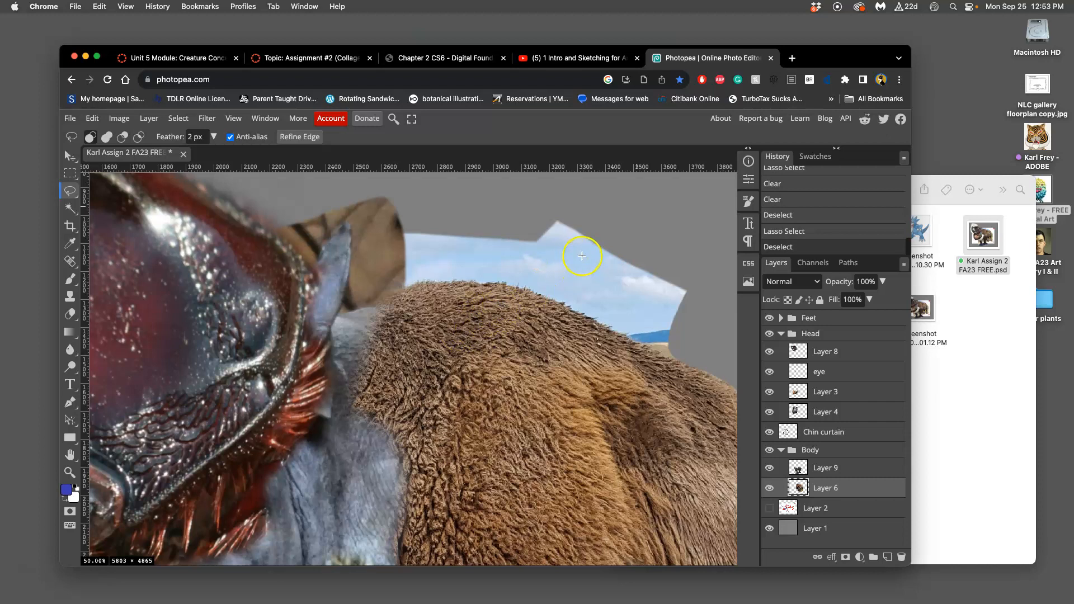
Step: Lasso the blue hills and tan horizon strip at the rear end of the hump's sky on Layer 6, clear them, and deselect
scroll(644, 294, "right", 5)
scroll(643, 293, "down", 3)
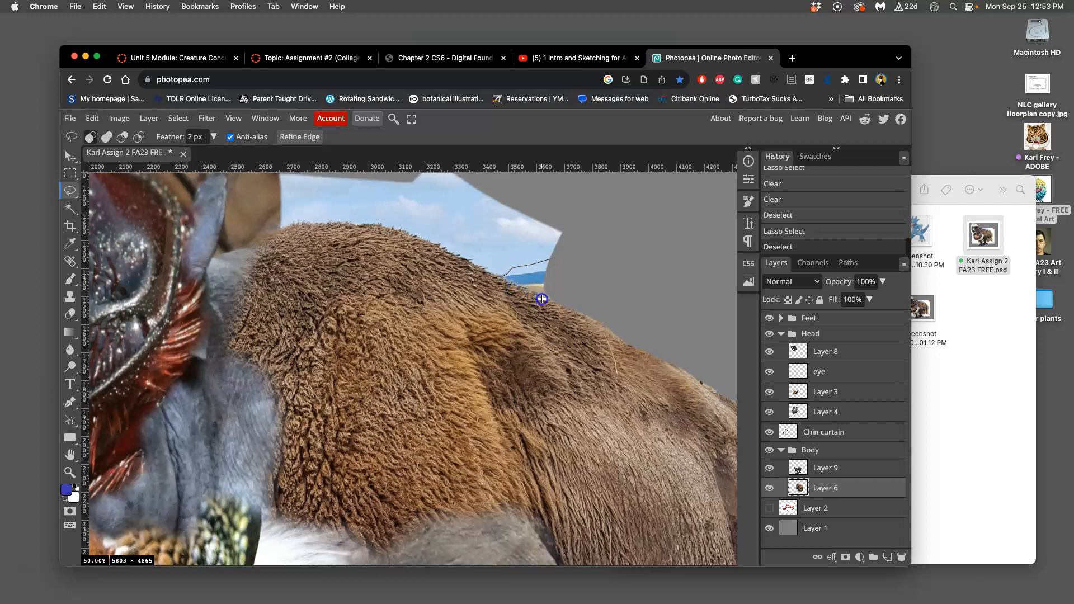
left_click_drag(593, 261, 594, 228)
key("Delete")
key("super+d")
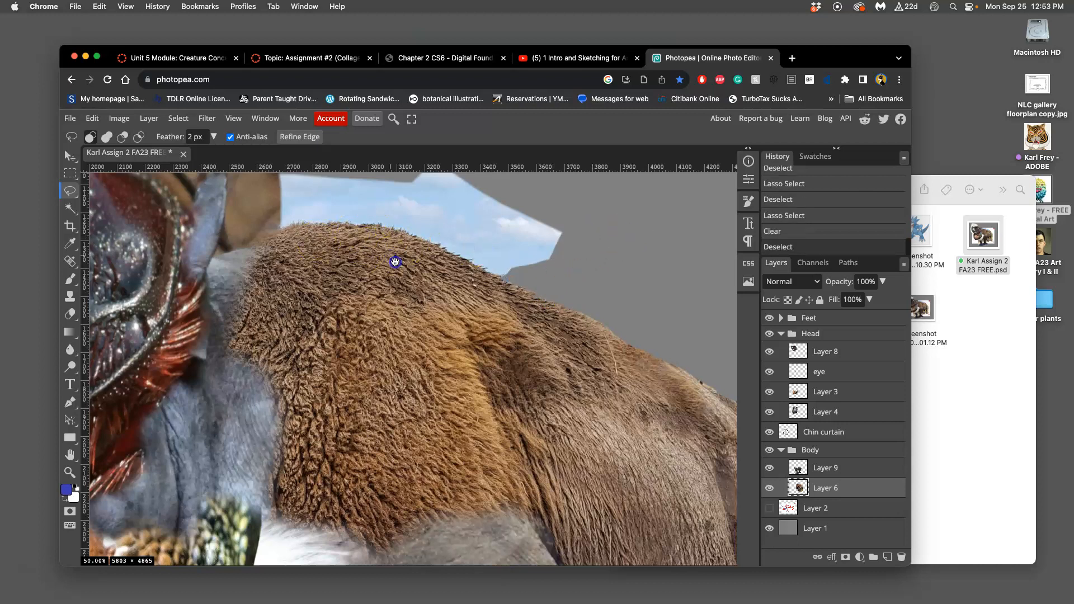
Step: Select the remaining sky above the hump with the Magic Wand, clear it three times to trim the fur edge, and deselect
left_click_drag(395, 262, 507, 333)
left_click(70, 208)
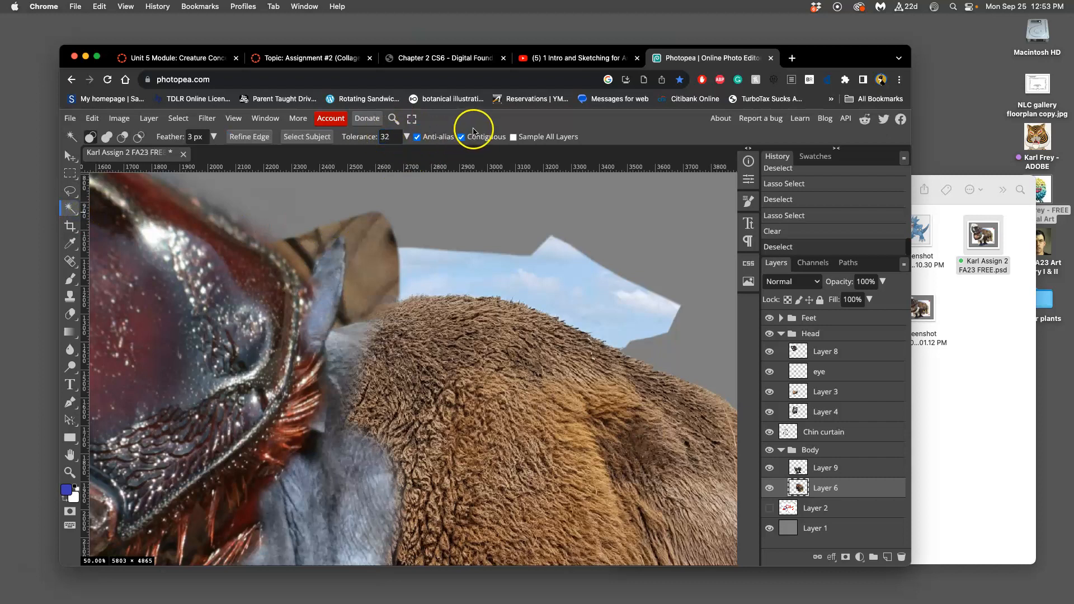
left_click(573, 305)
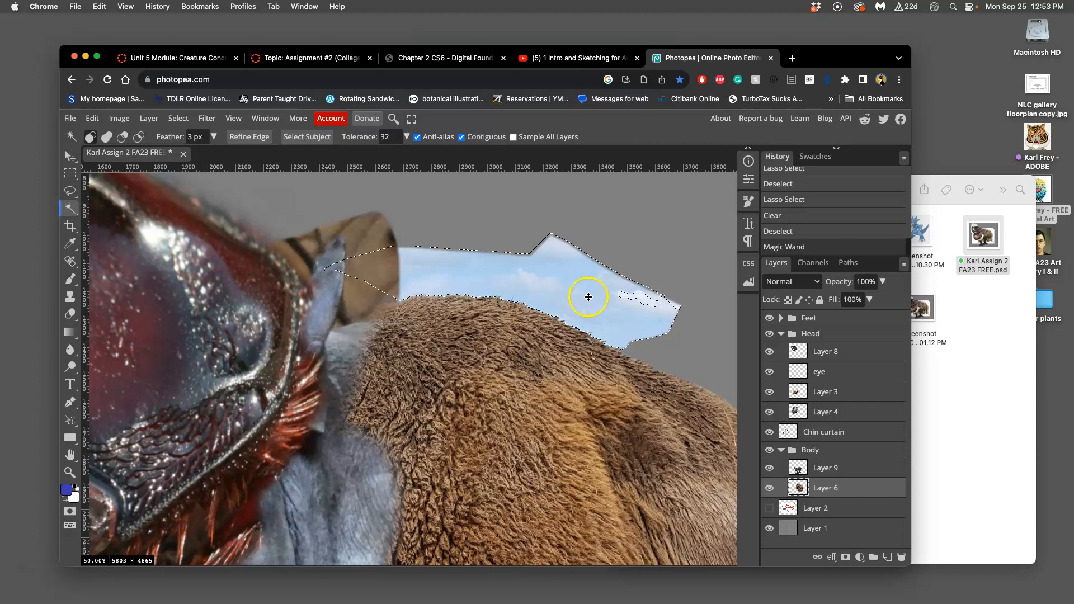
left_click(641, 295)
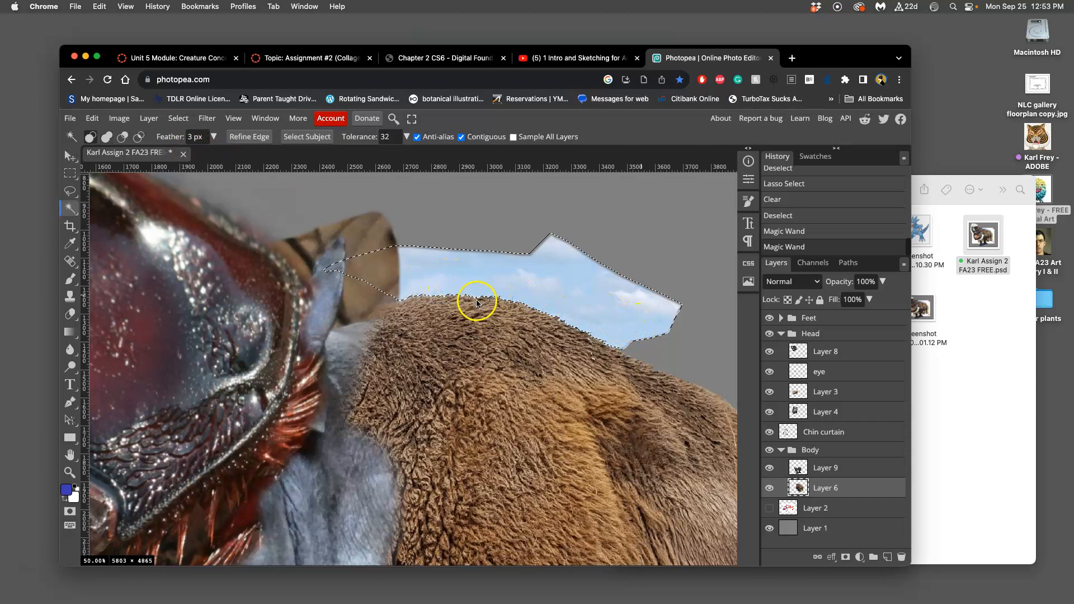
scroll(585, 286, "up", 6)
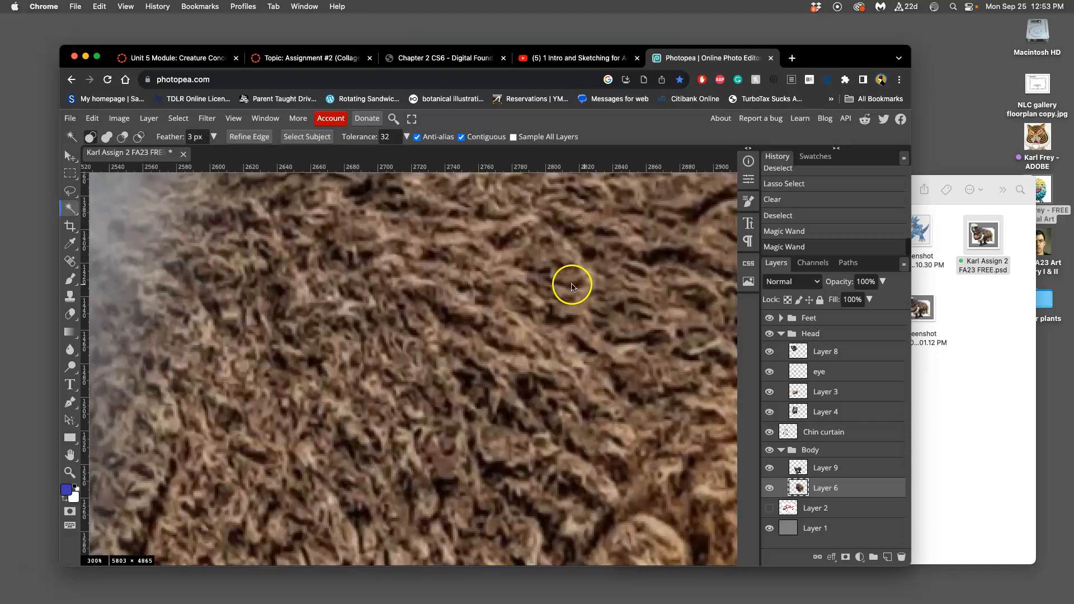
left_click_drag(568, 283, 446, 330)
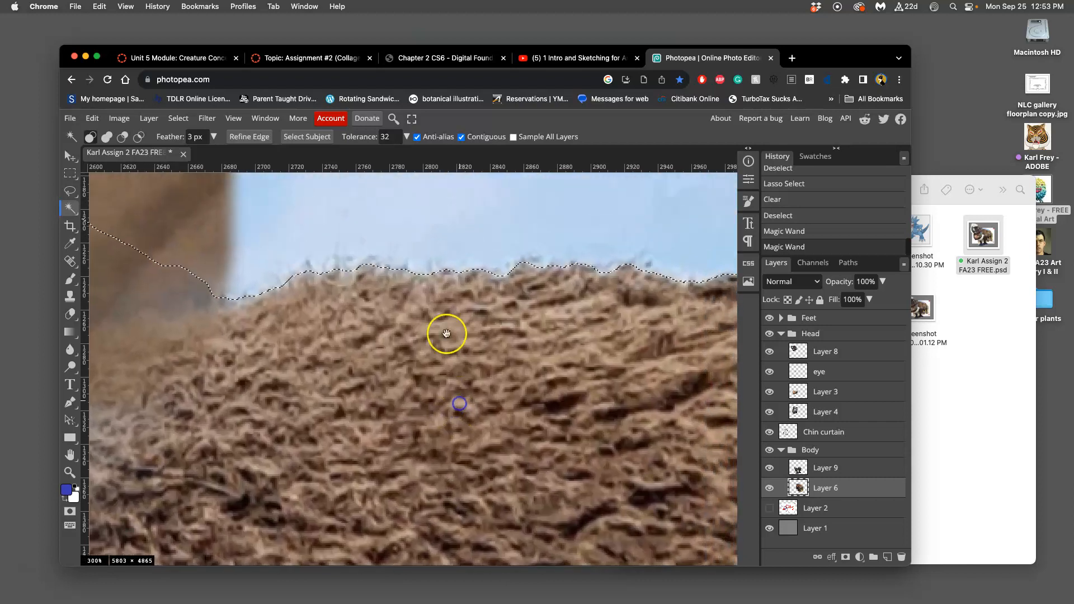
key("Delete")
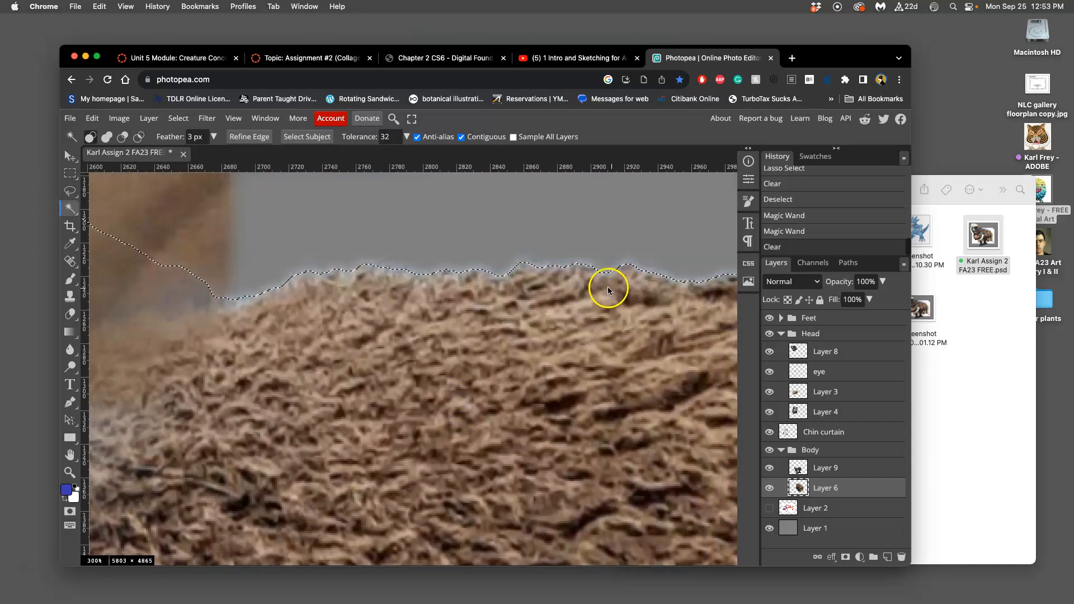
key("Delete")
key("Delete")
left_click_drag(592, 335, 377, 319)
left_click_drag(577, 315, 397, 323)
left_click_drag(499, 347, 361, 299)
left_click_drag(508, 359, 344, 303)
key("super+d")
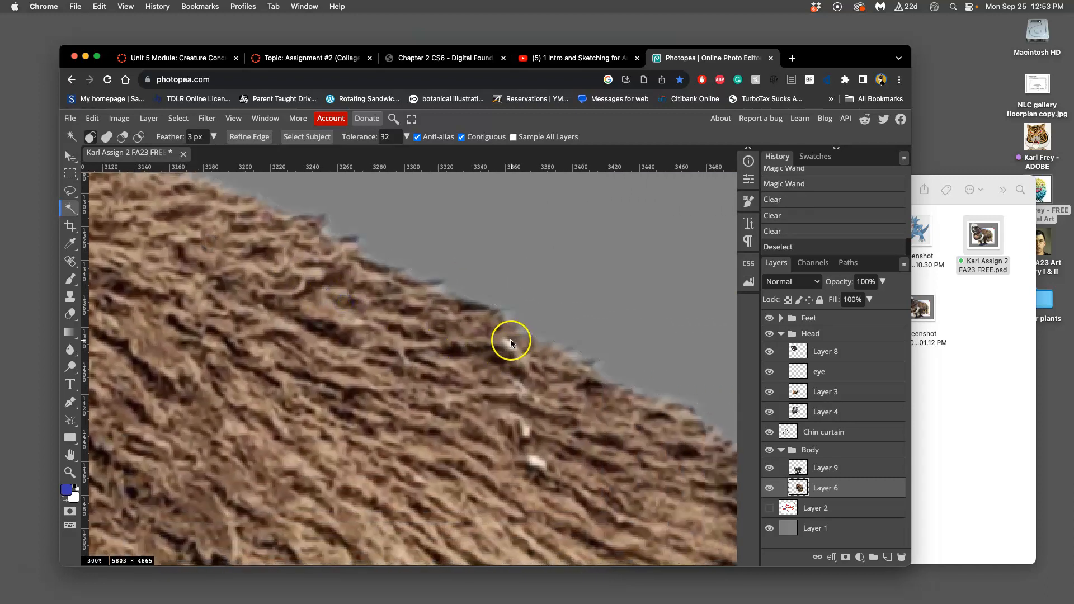
Step: Try selecting the empty area around the bison's hindquarters with the Magic Wand on Layer 6, and deselect
left_click(585, 308)
key("super+minus")
key("super+minus")
key("super+minus")
key("super+minus")
left_click_drag(578, 314, 495, 211)
left_click_drag(575, 367, 570, 185)
left_click_drag(507, 336, 421, 152)
left_click(650, 358)
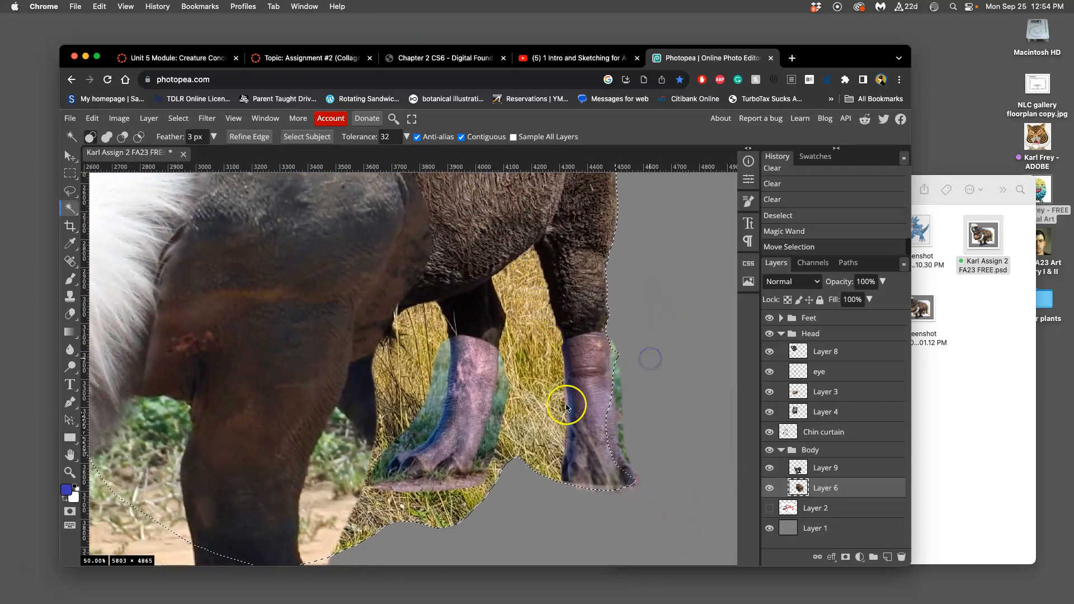
key("super+d")
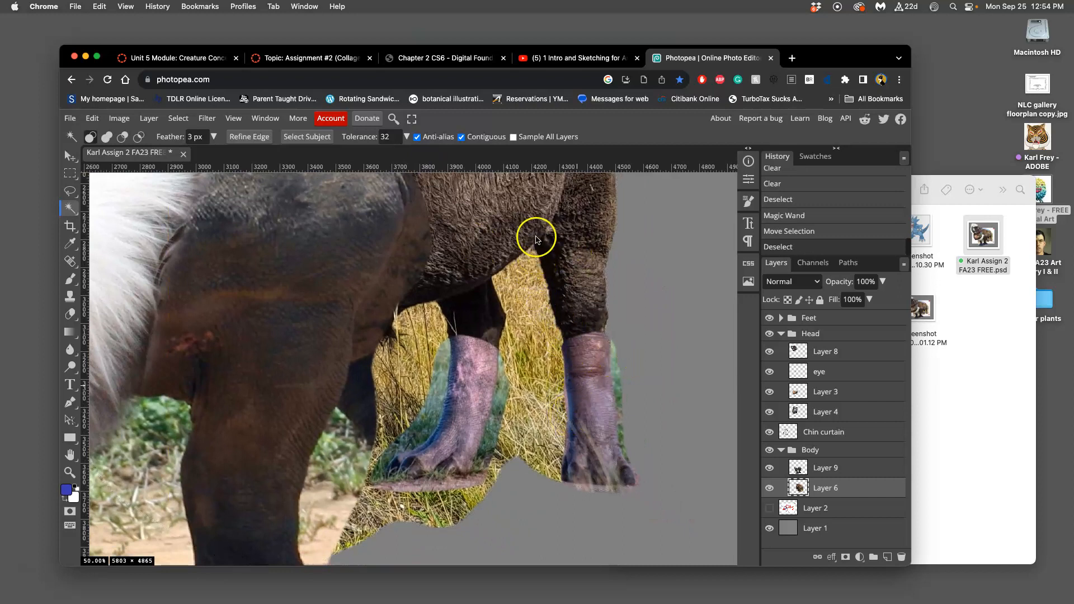
Step: Check what Layer 6, Layer 2 and Layer 1 contain by switching the visibility of each and restoring it
left_click(769, 488)
left_click(769, 487)
left_click(515, 263)
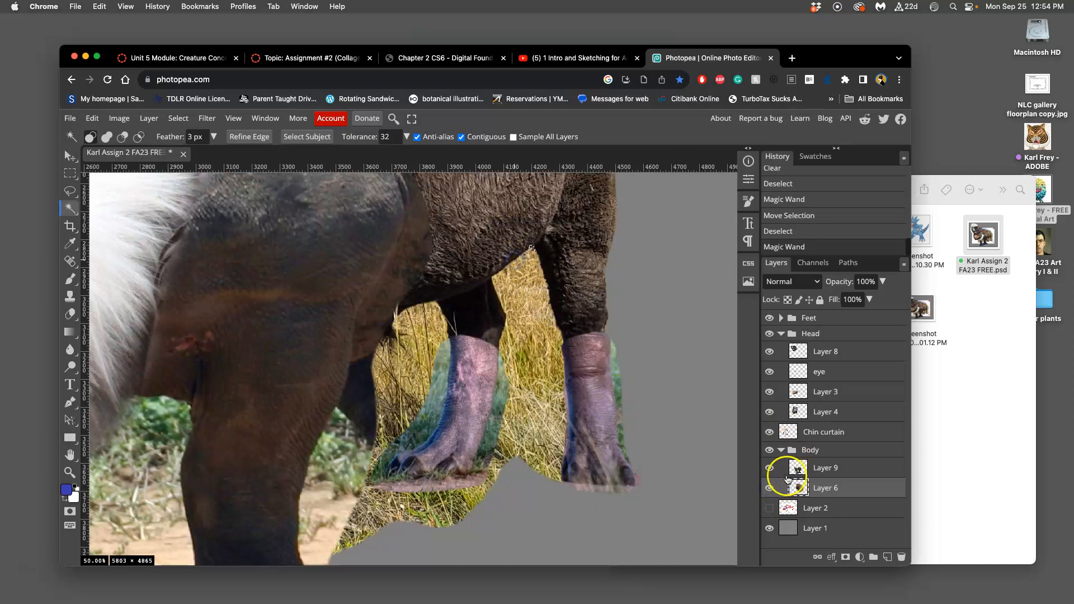
left_click(769, 508)
left_click(770, 508)
left_click(769, 528)
left_click(770, 528)
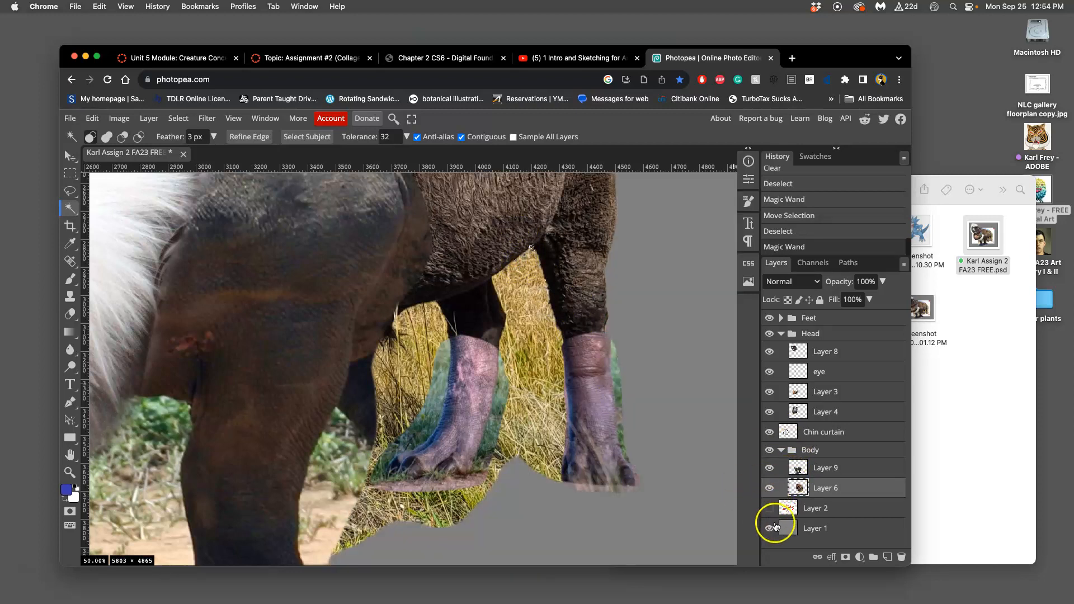
Step: Hide the gray background Layer 1 and add two new empty layers directly above it
left_click(844, 528)
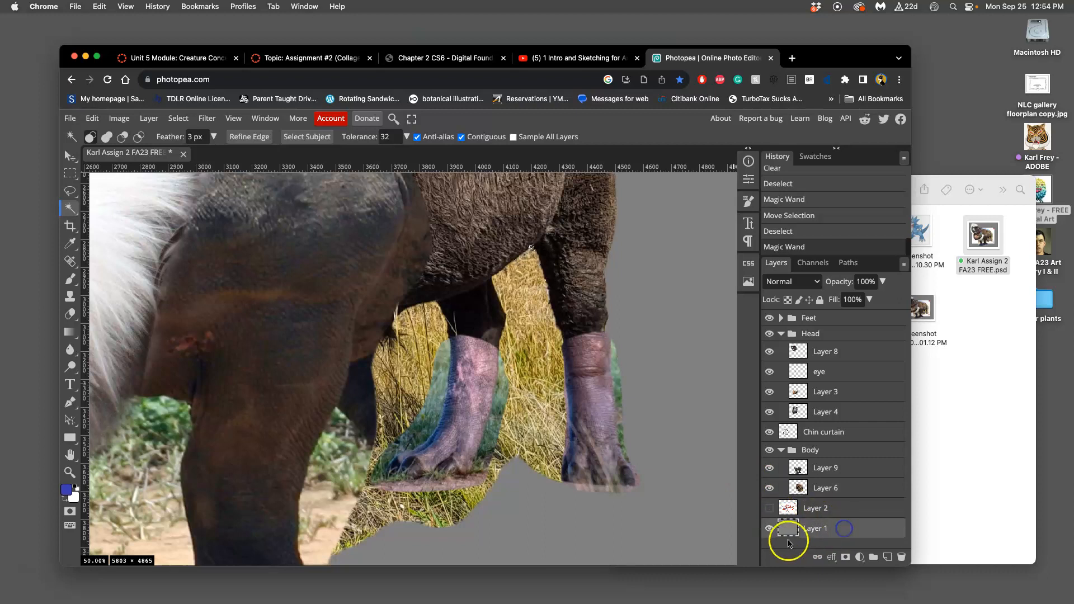
left_click(769, 528)
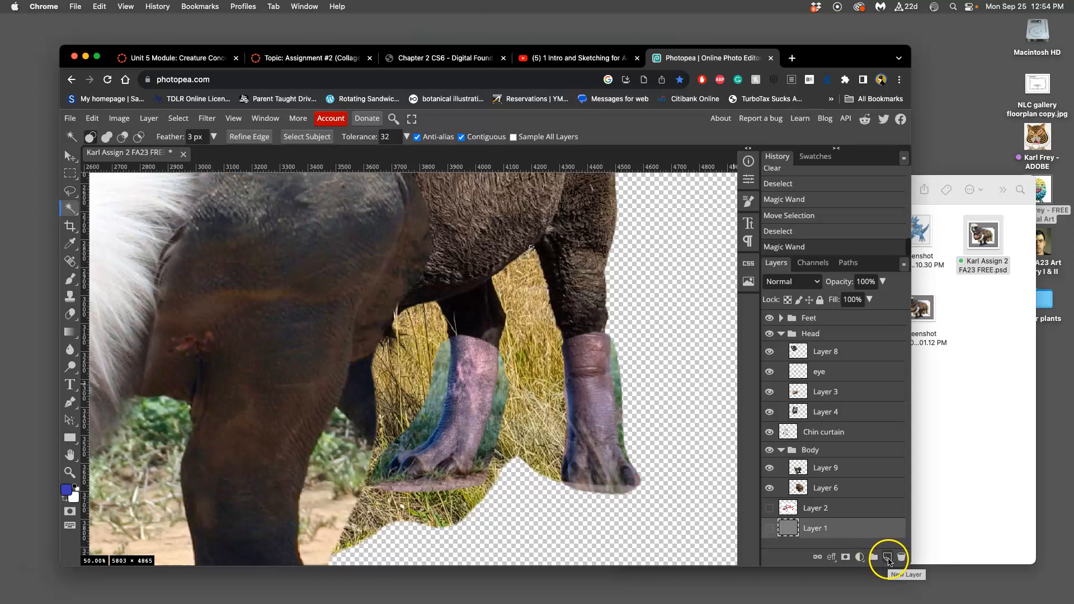
left_click(888, 558)
left_click(887, 558)
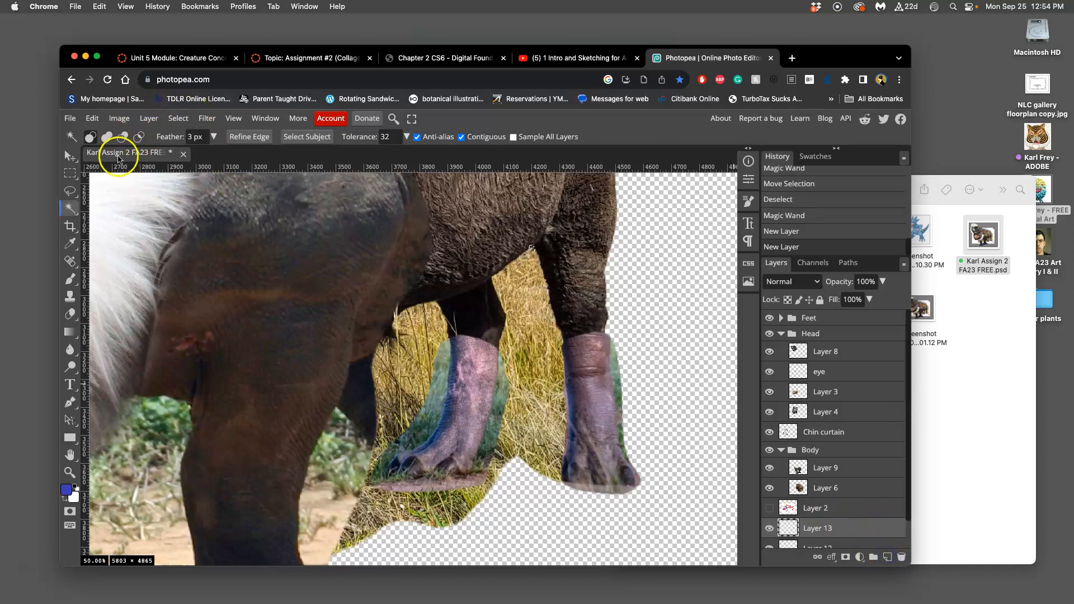
Step: Try filling the topmost of the new layers with Gray while a selection is active, and deselect
left_click(92, 118)
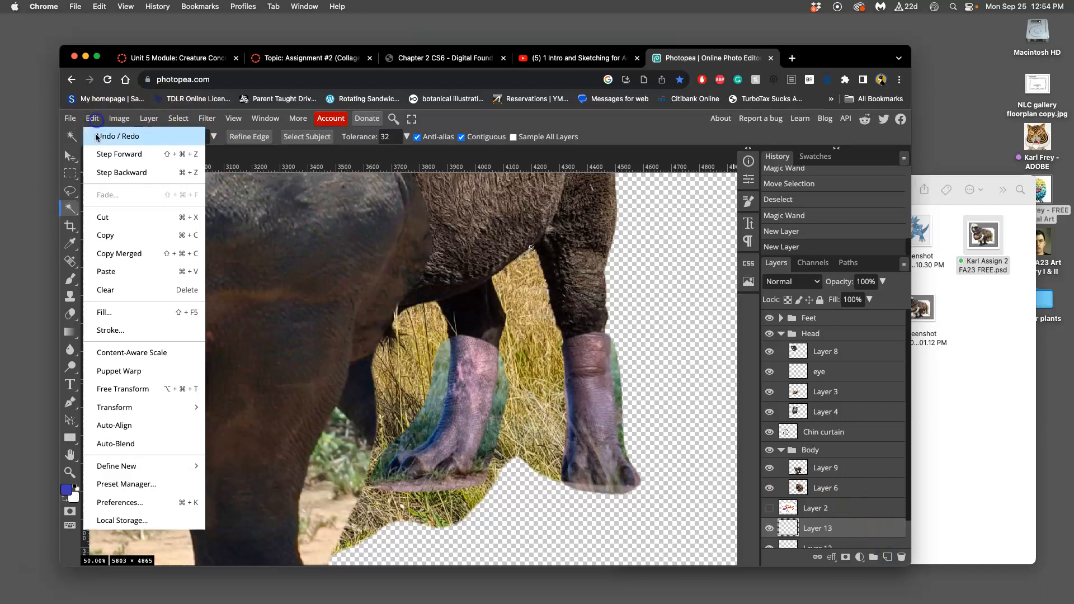
left_click(112, 312)
left_click(216, 231)
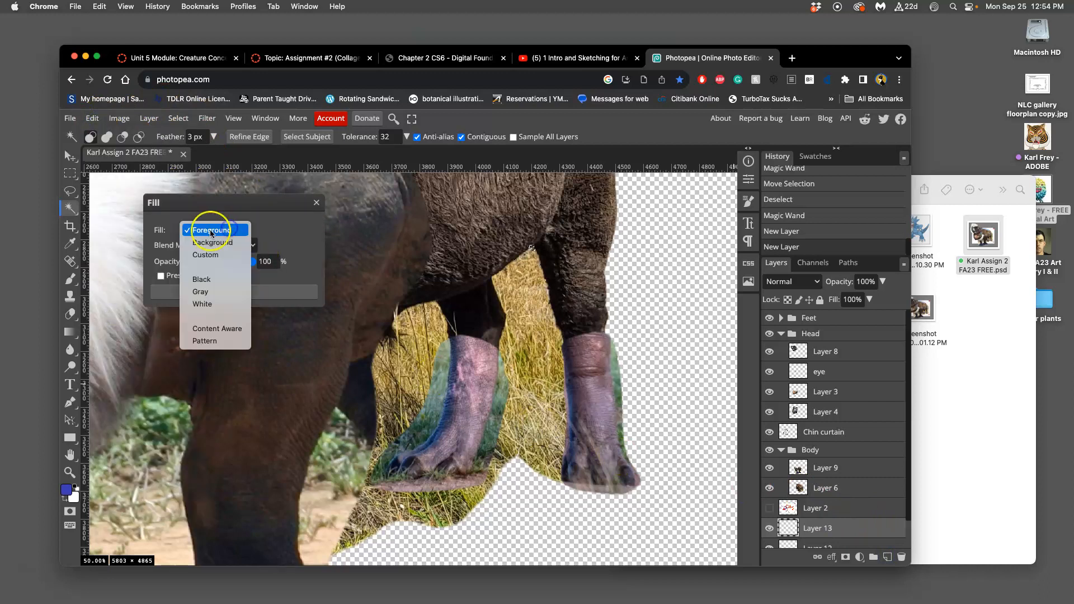
left_click(200, 291)
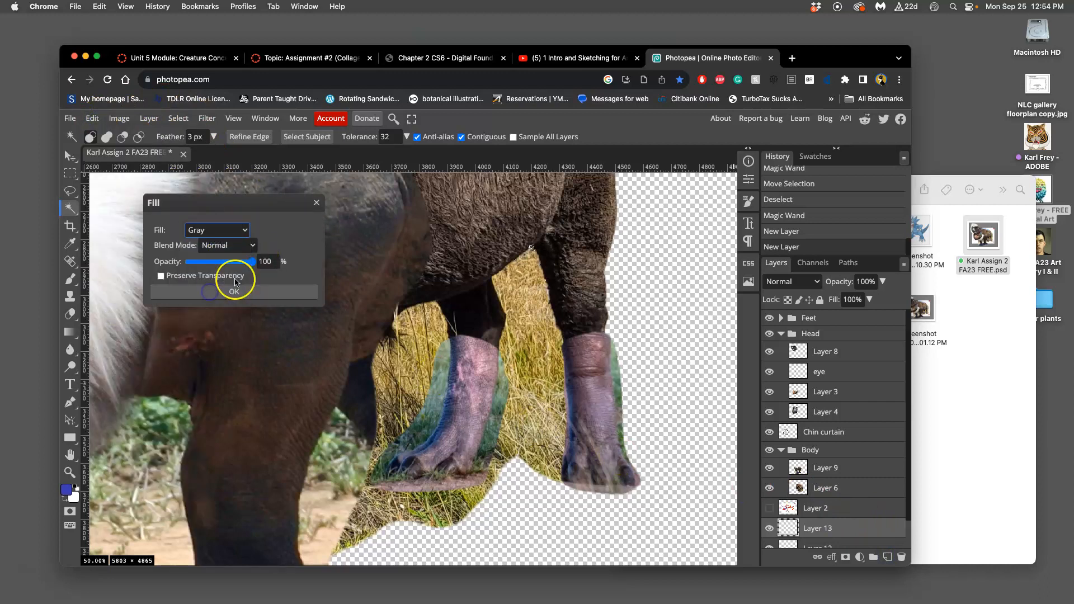
left_click(261, 293)
left_click(769, 507)
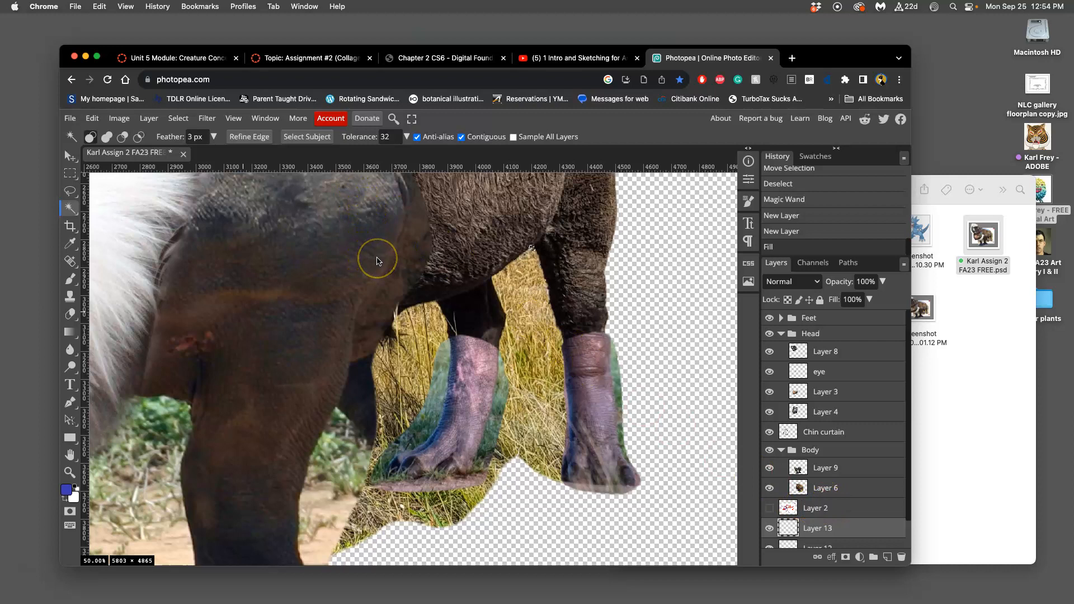
key("super+d")
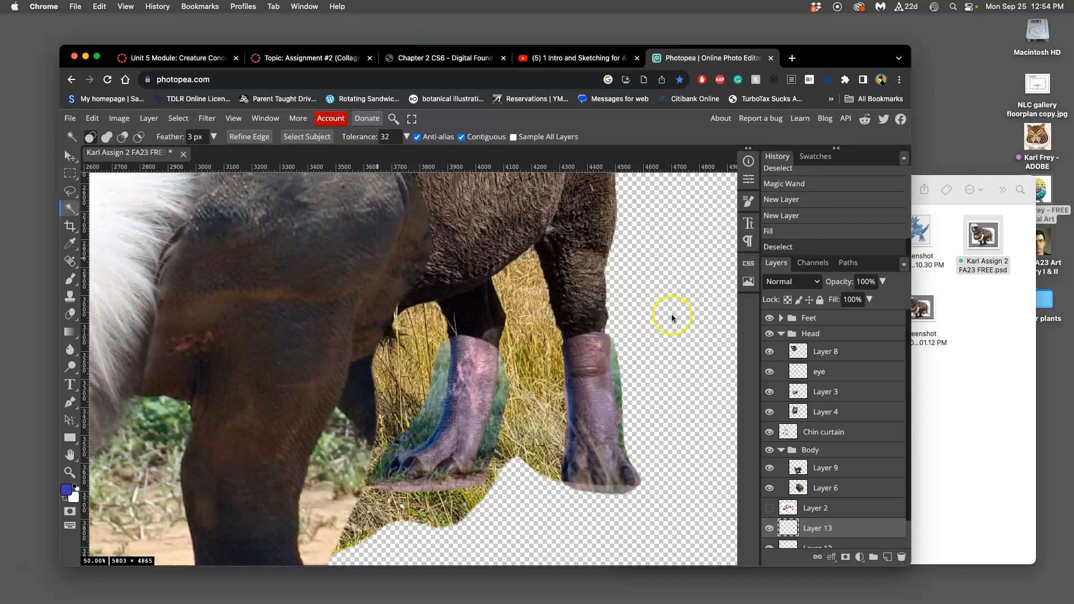
left_click(656, 314)
key("super+d")
Step: Fill the whole of Layer 13 with Gray at 100% opacity in Normal blend mode as the new background
left_click(70, 191)
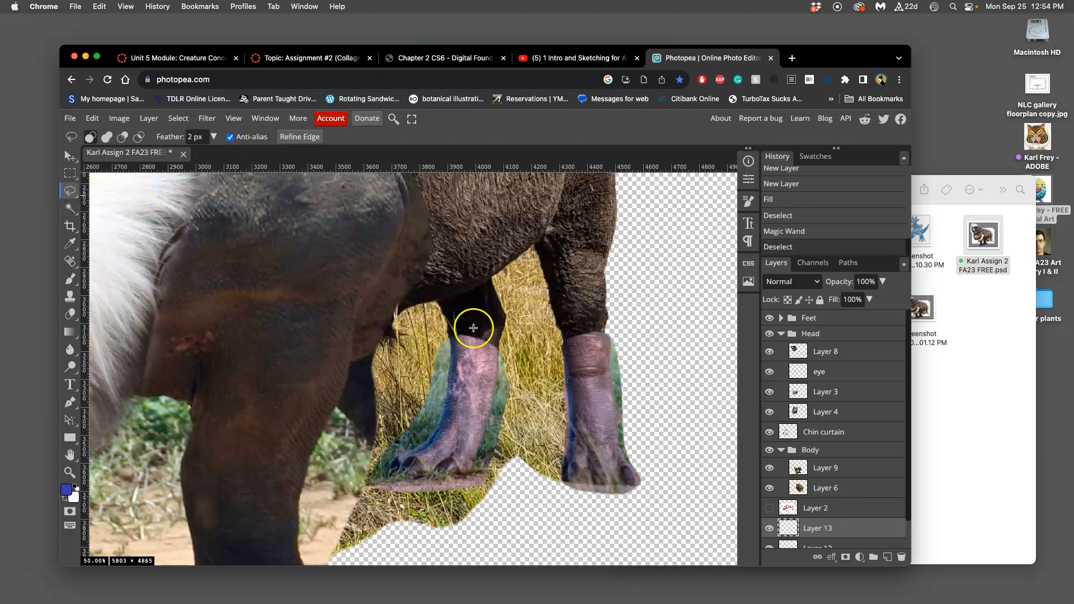
key("super+0")
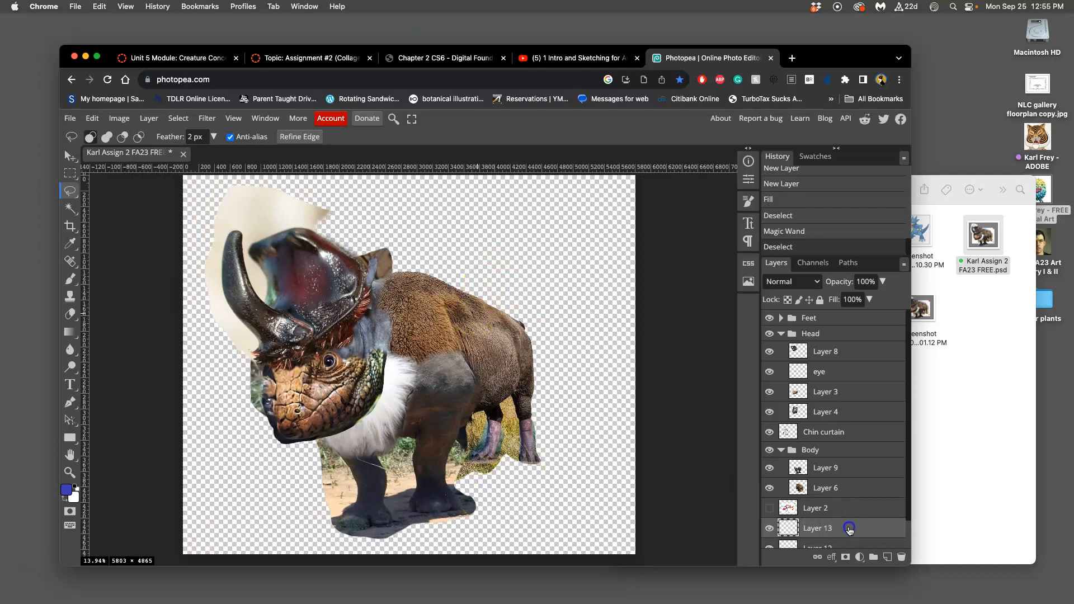
left_click(88, 119)
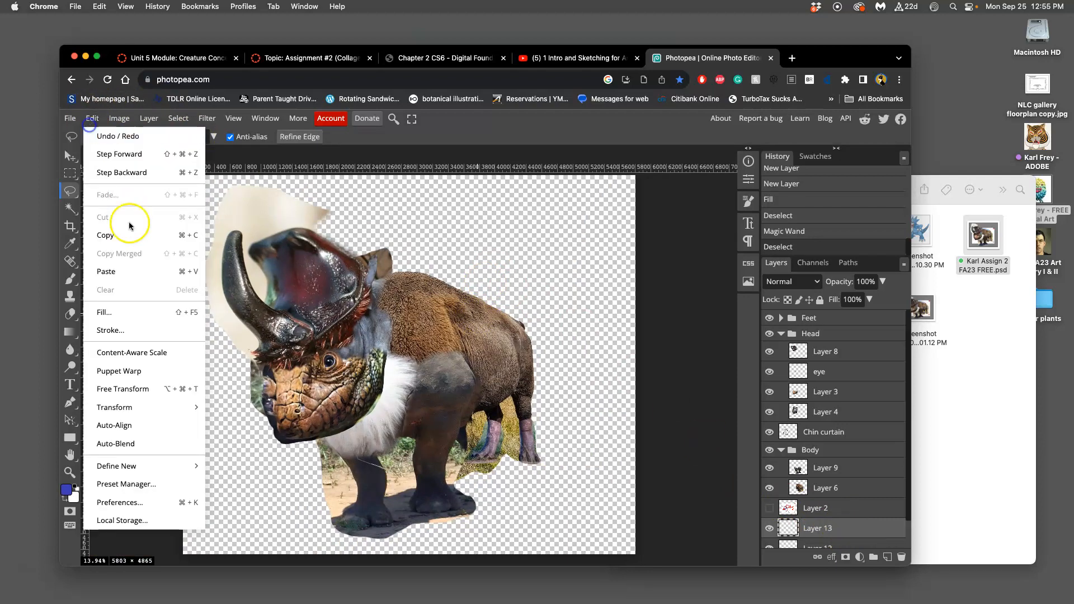
left_click(112, 311)
left_click(247, 234)
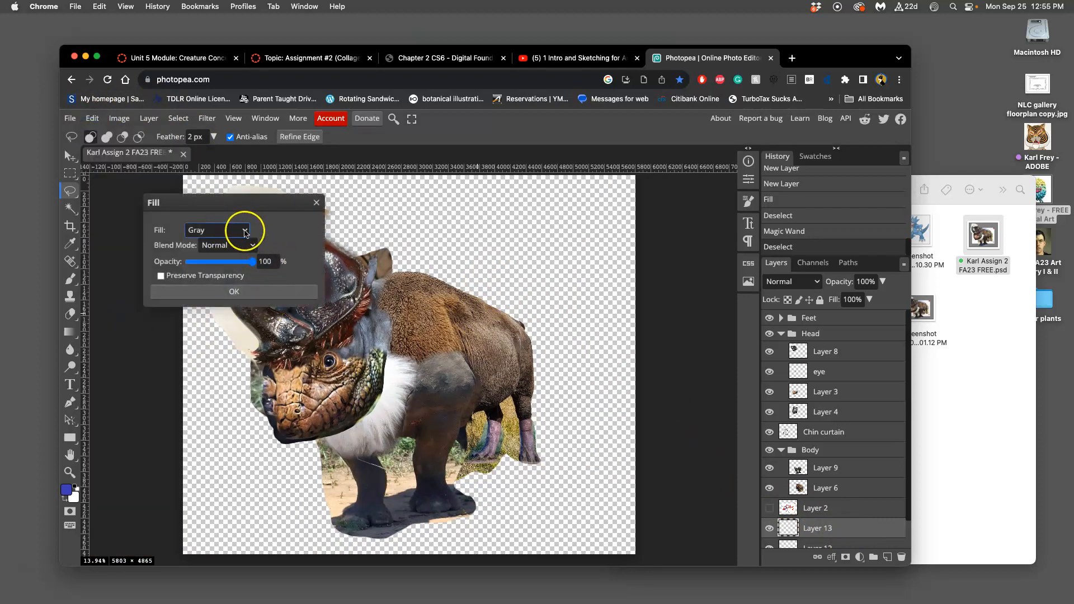
left_click(250, 289)
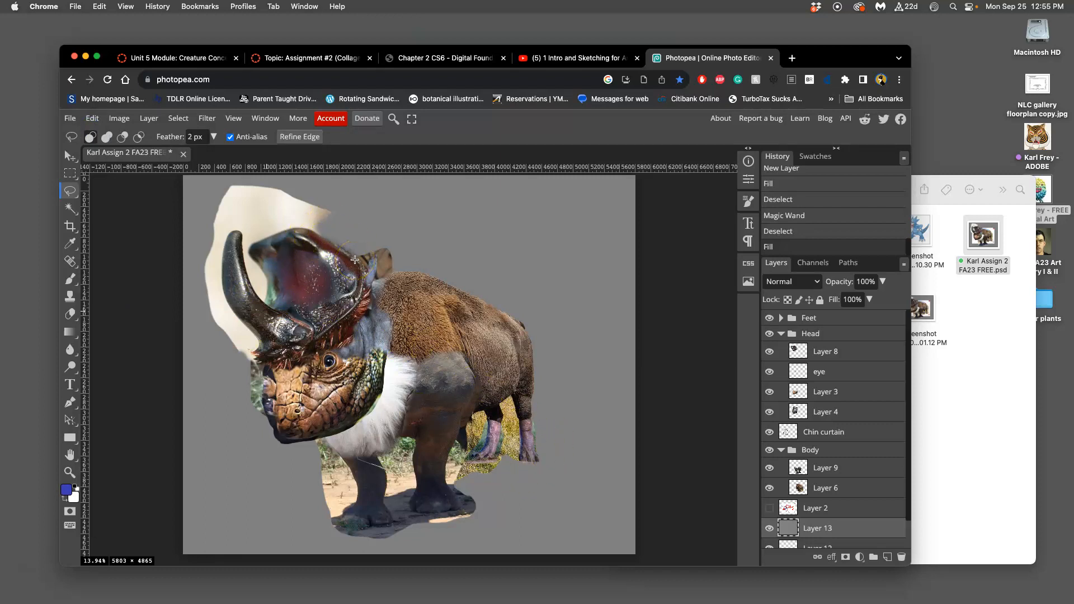
Step: Lasso the dry grass between the bison's two hind legs and clear it from Layer 6, undoing the clearing made on Layer 13
scroll(552, 240, "up", 5)
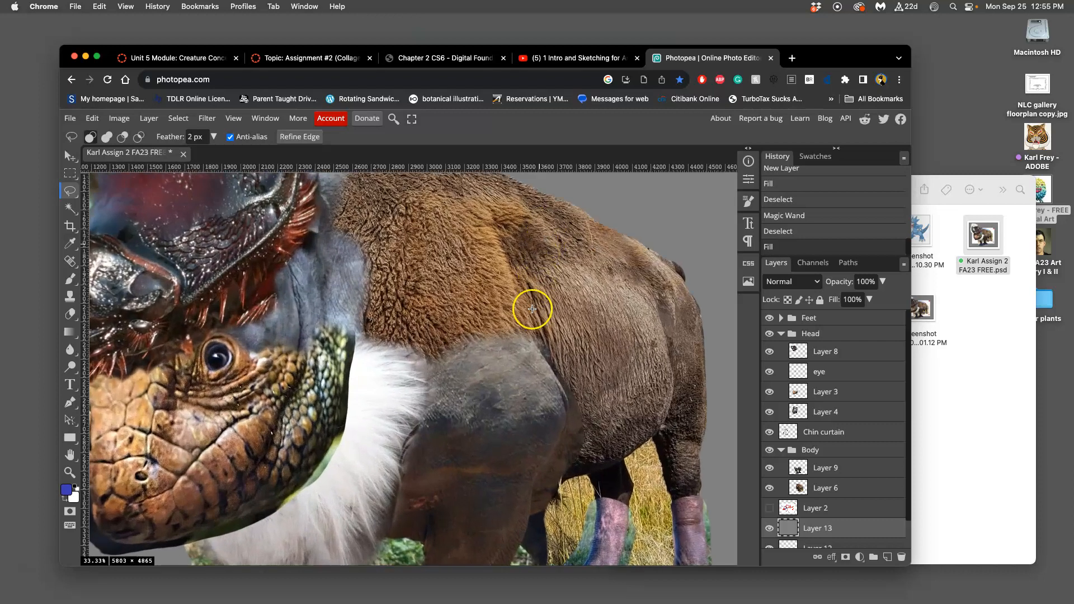
left_click_drag(532, 402, 401, 260)
scroll(470, 334, "up", 4)
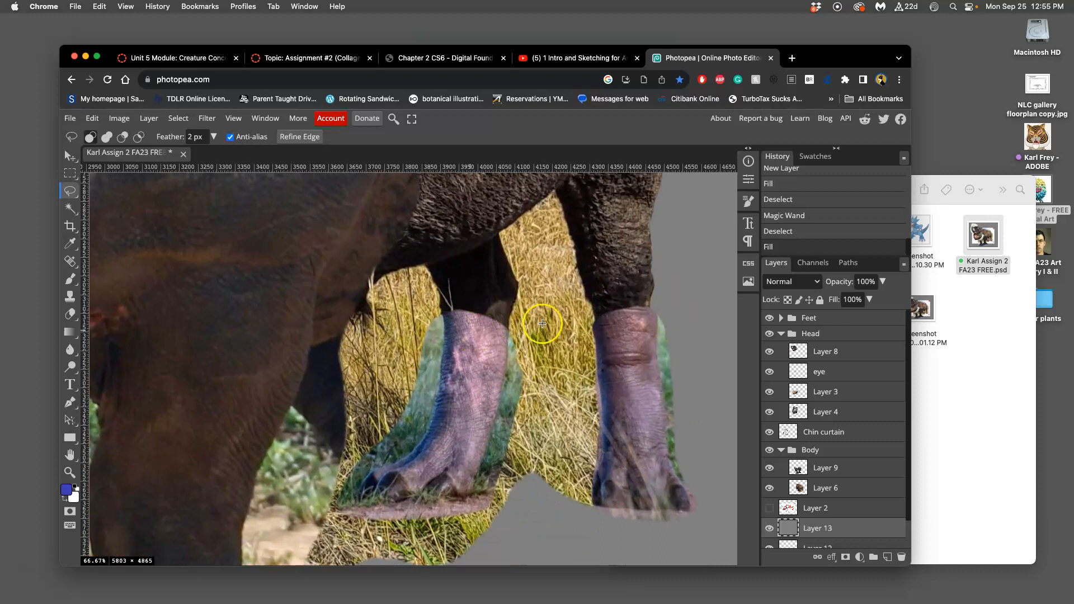
left_click_drag(544, 317, 470, 338)
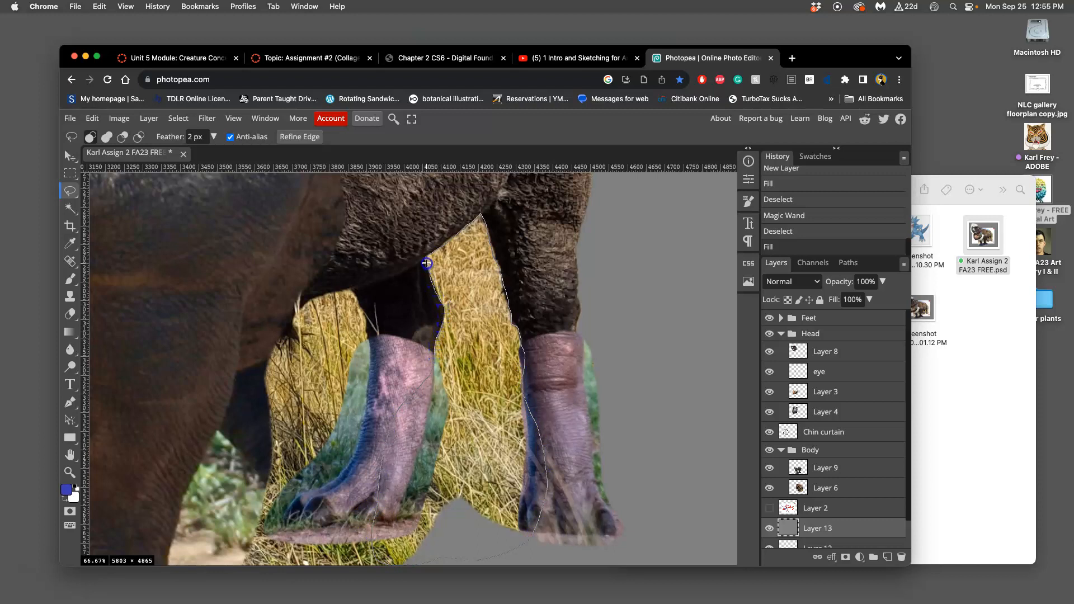
left_click_drag(425, 258, 426, 260)
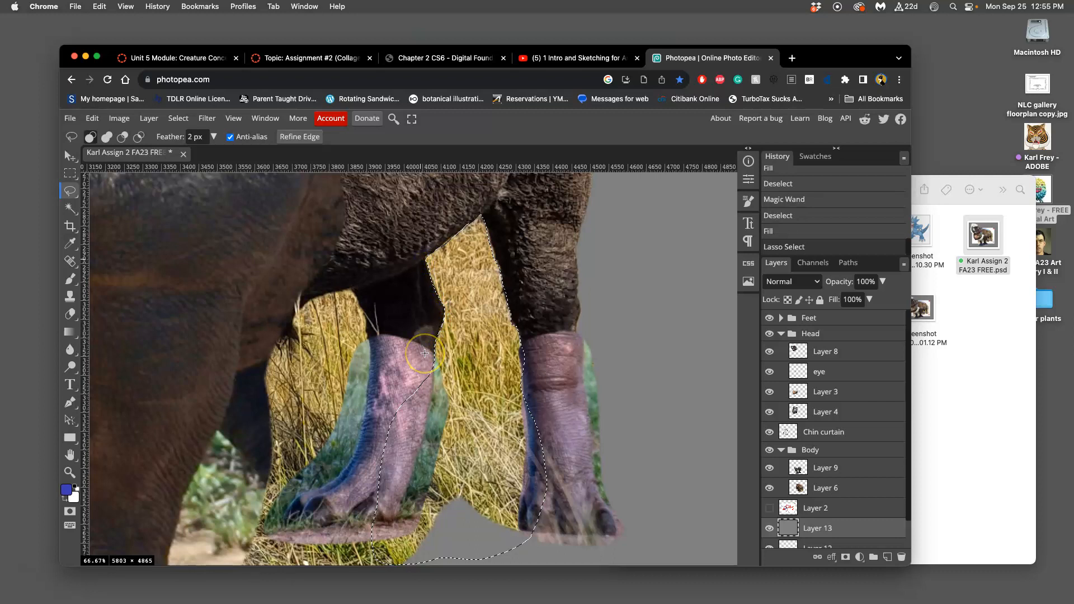
key("Delete")
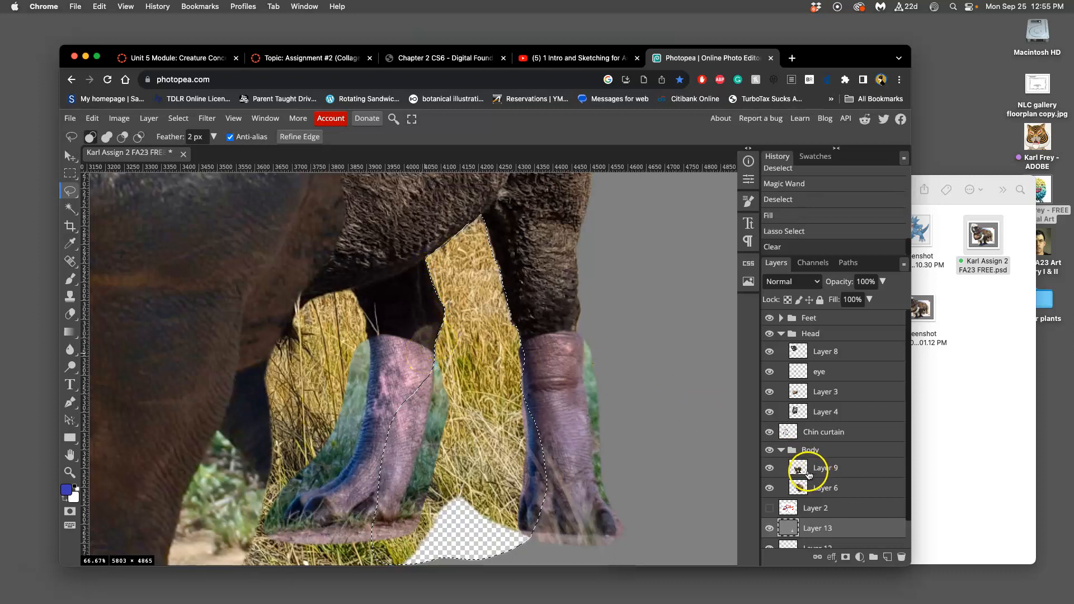
key("ctrl+z")
left_click(864, 482)
key("Delete")
key("Delete")
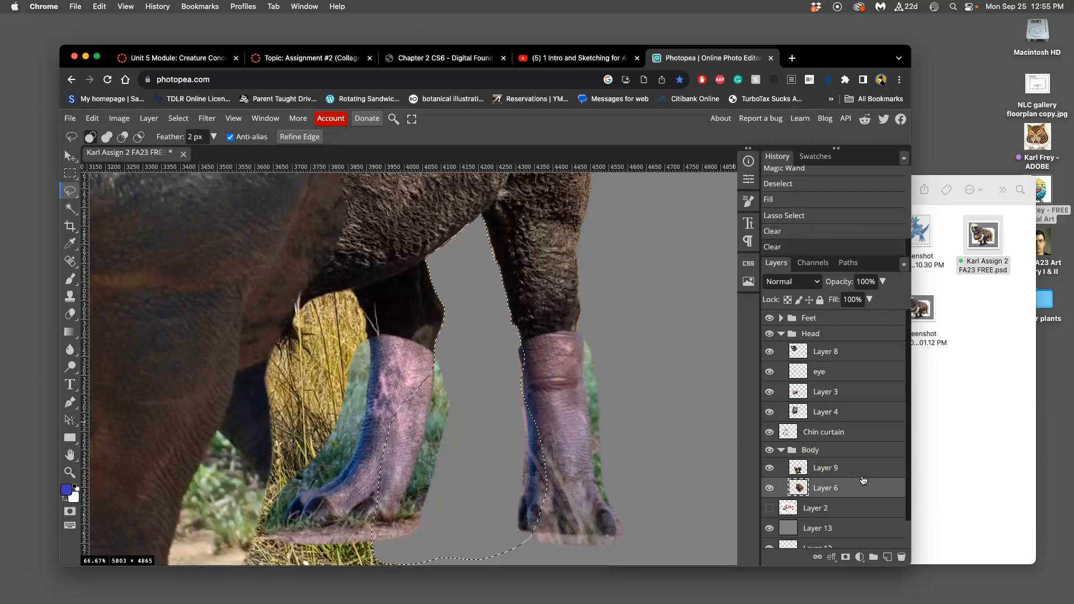
Step: Try selecting parts of the bison's belly and hind leg with Quick Selection on Layer 6, and deselect
left_click(74, 194)
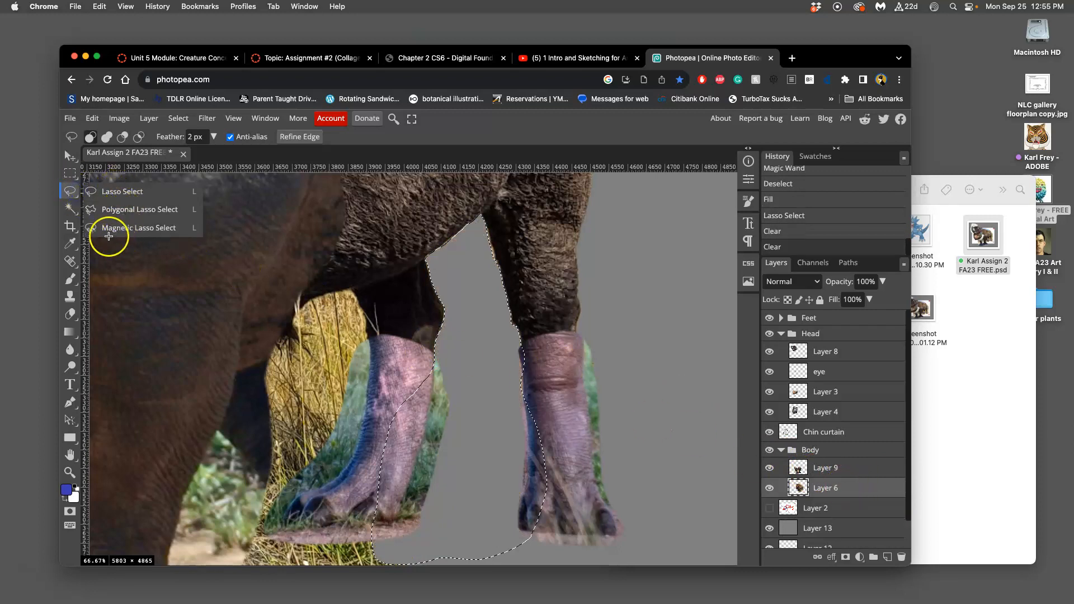
left_click(70, 208)
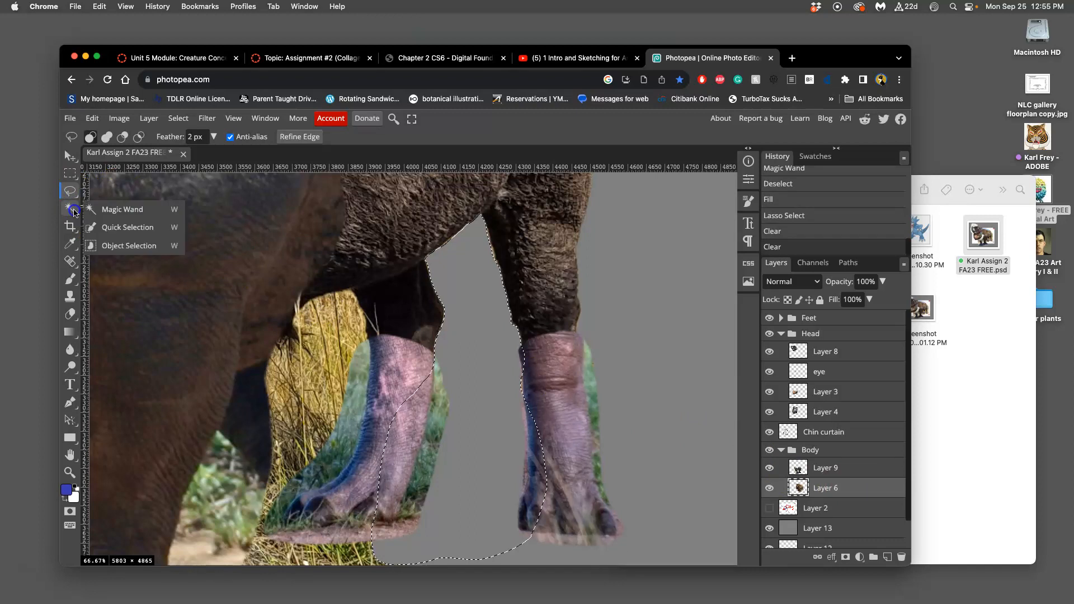
left_click(118, 227)
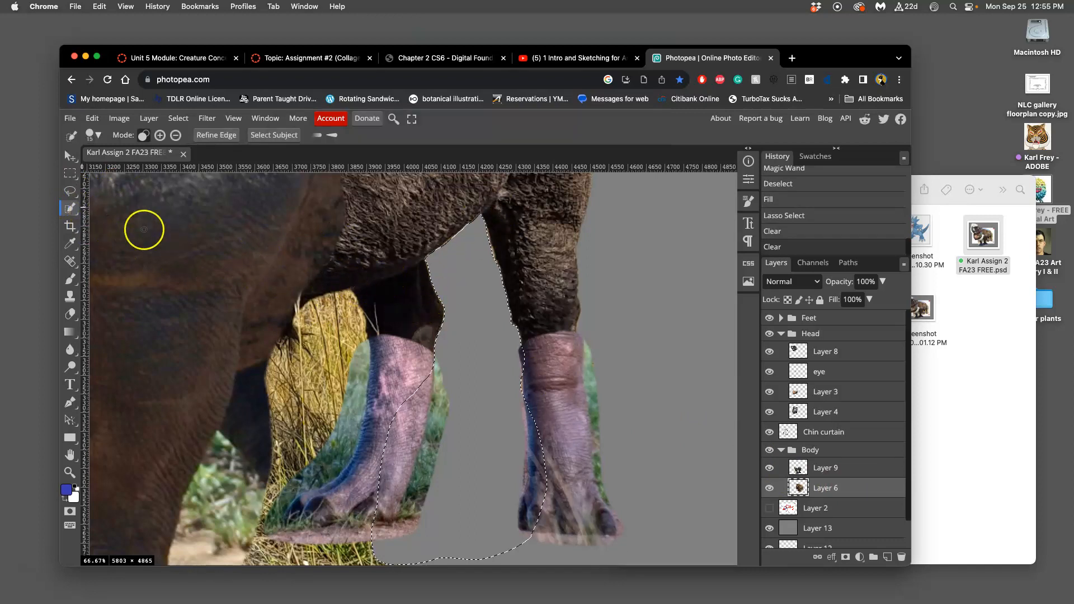
left_click_drag(367, 292, 388, 300)
left_click_drag(401, 341, 399, 288)
left_click_drag(398, 282, 409, 274)
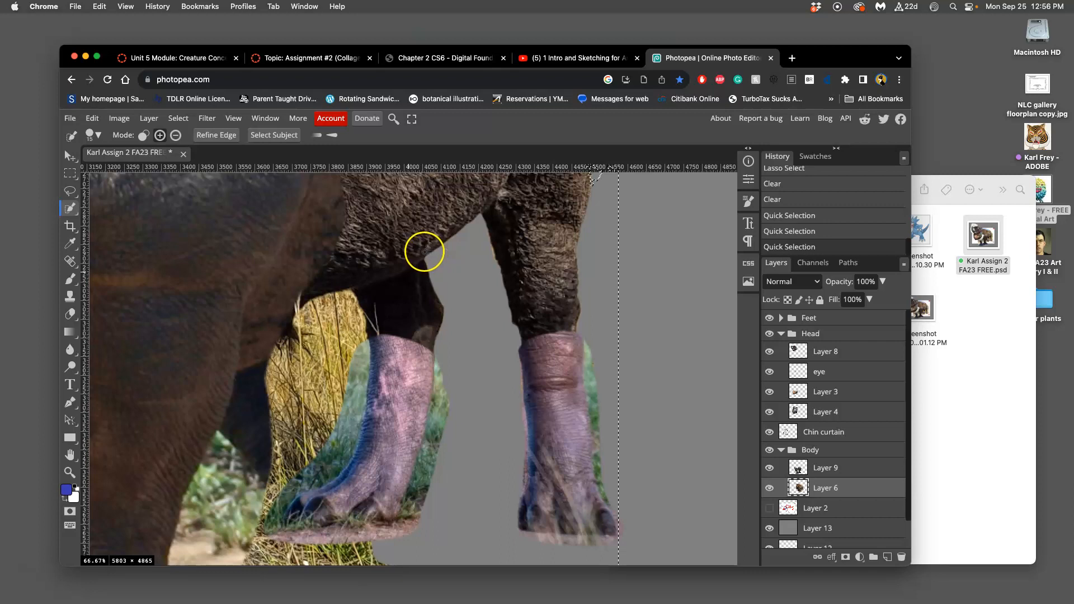
scroll(420, 246, "down", 2)
scroll(481, 338, "left", 3)
scroll(481, 338, "up", 2)
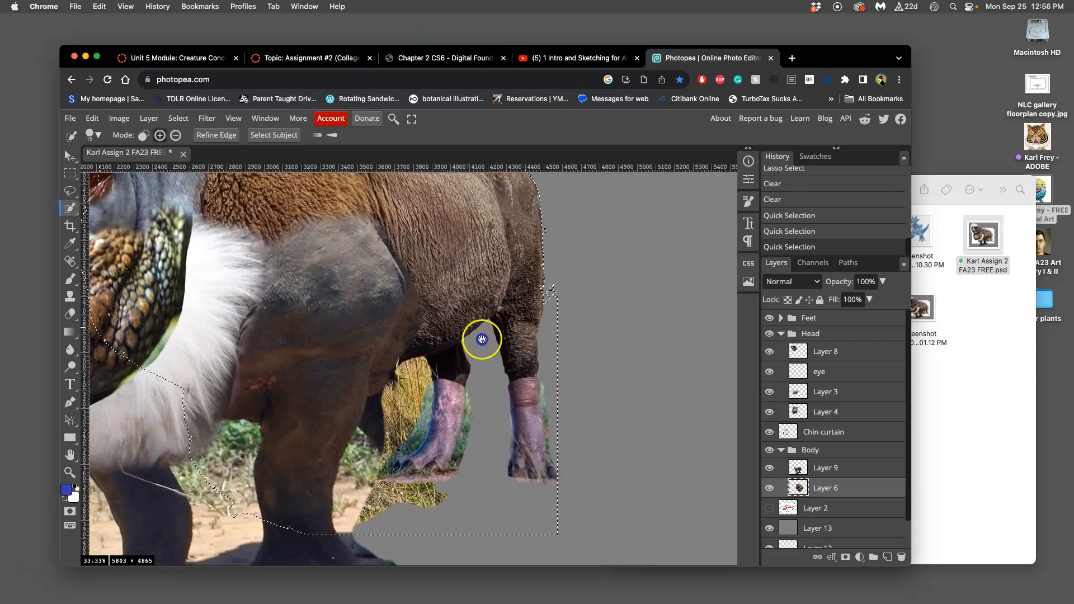
key("super+d")
left_click_drag(473, 381, 495, 404)
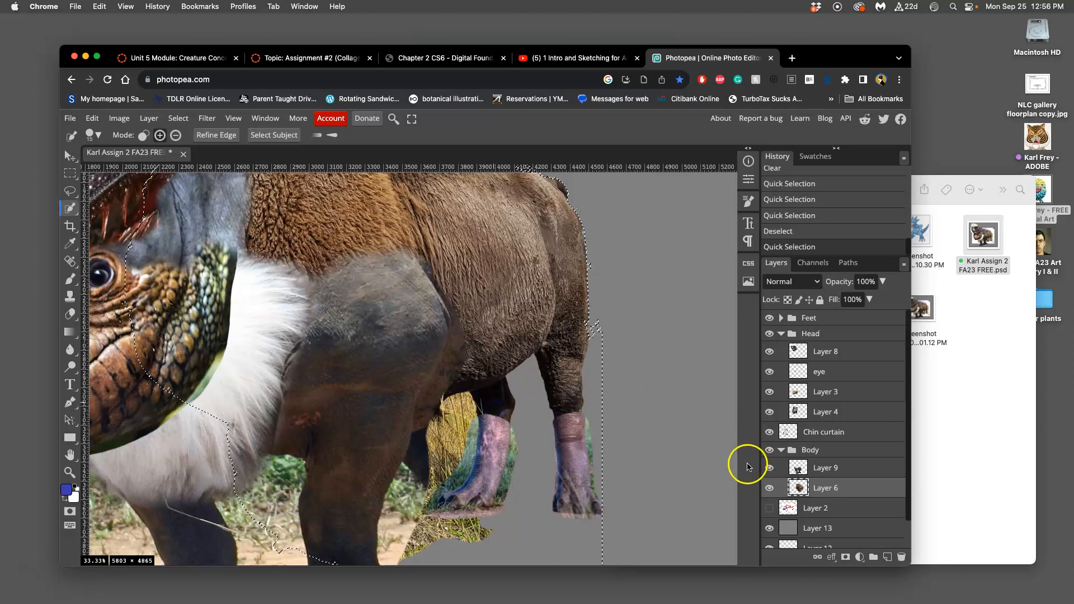
key("super+d")
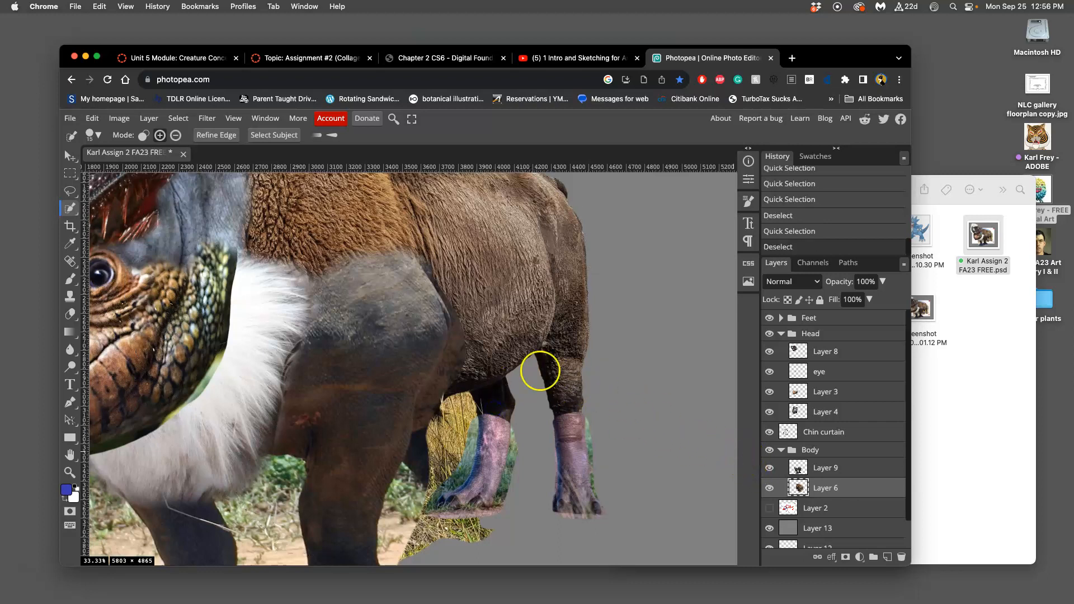
Step: Select the empty area around the bison's body with the Magic Wand on Layer 6 and clear it twice to remove faint remnants
left_click(70, 190)
right_click(70, 209)
left_click(96, 216)
left_click(72, 194)
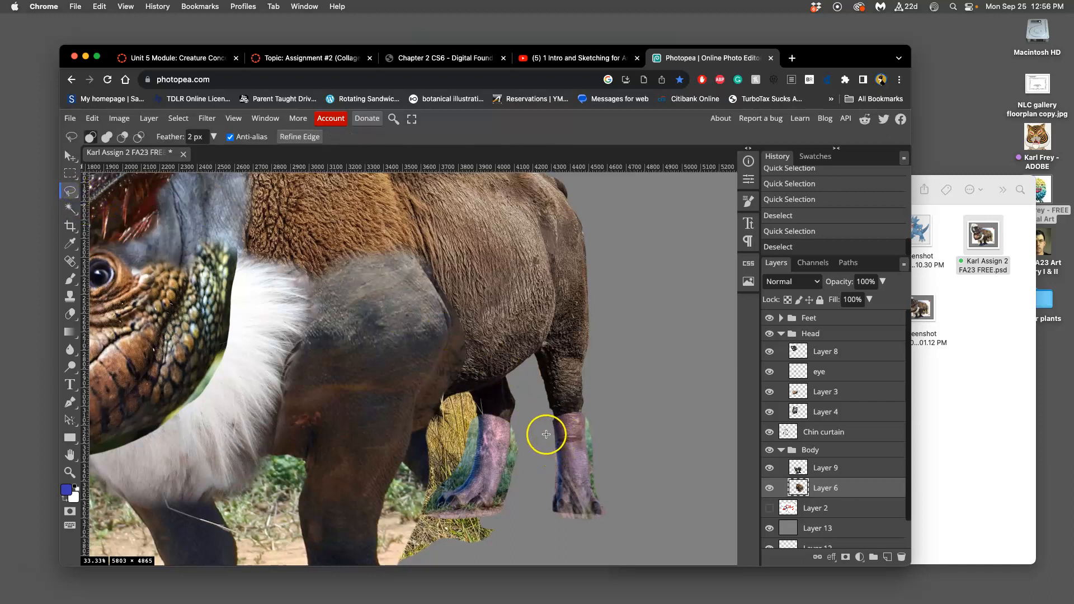
key("super+plus")
key("super+plus")
key("space")
left_click_drag(584, 410, 493, 320)
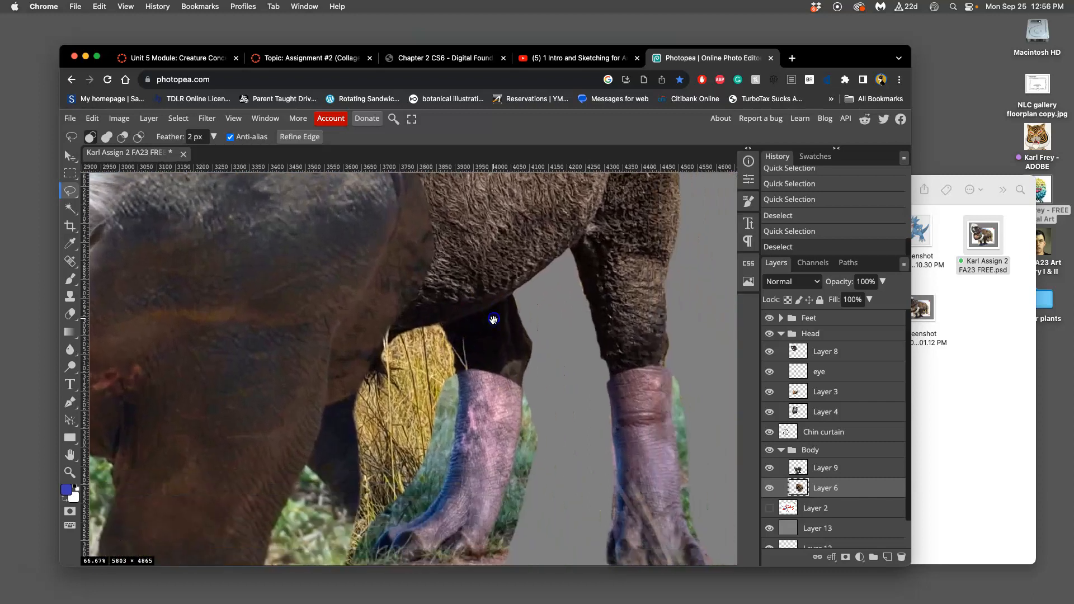
left_click(70, 208)
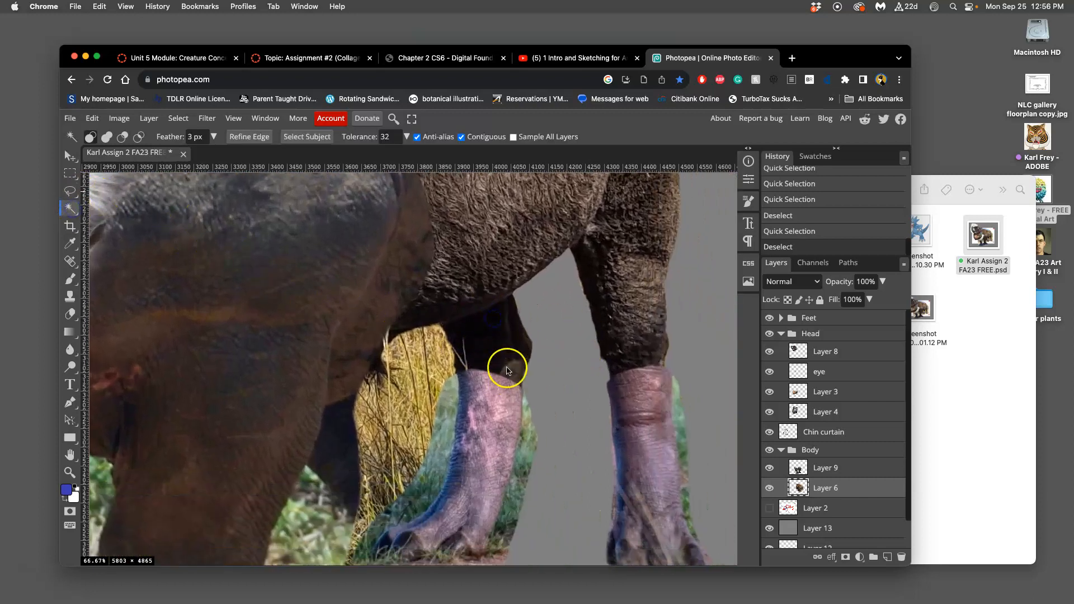
double_click(572, 330)
double_click(569, 320)
key("Delete")
key("Delete")
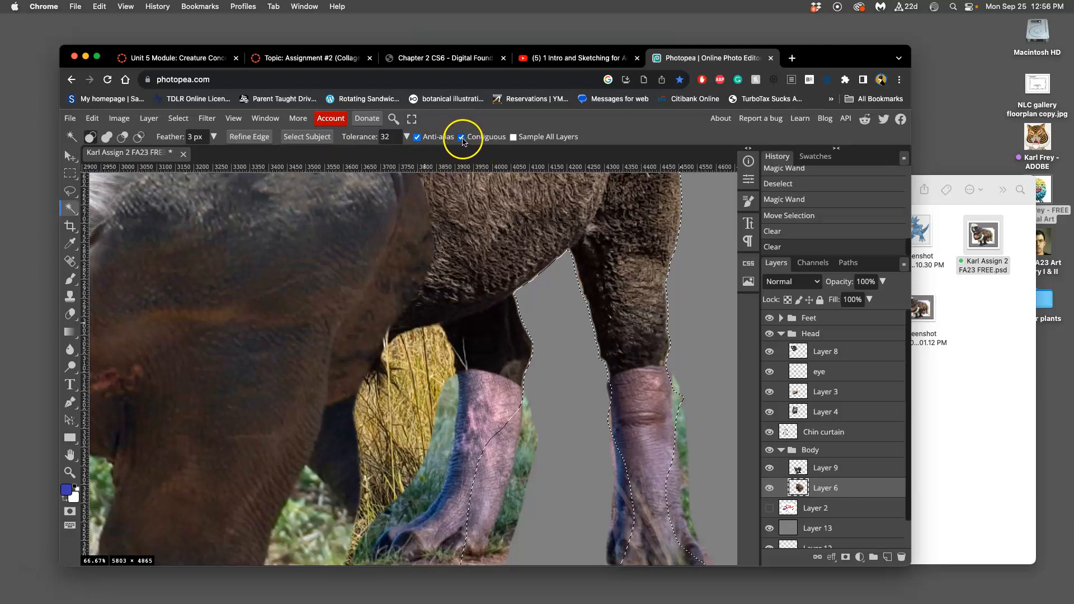
left_click_drag(524, 297, 537, 297)
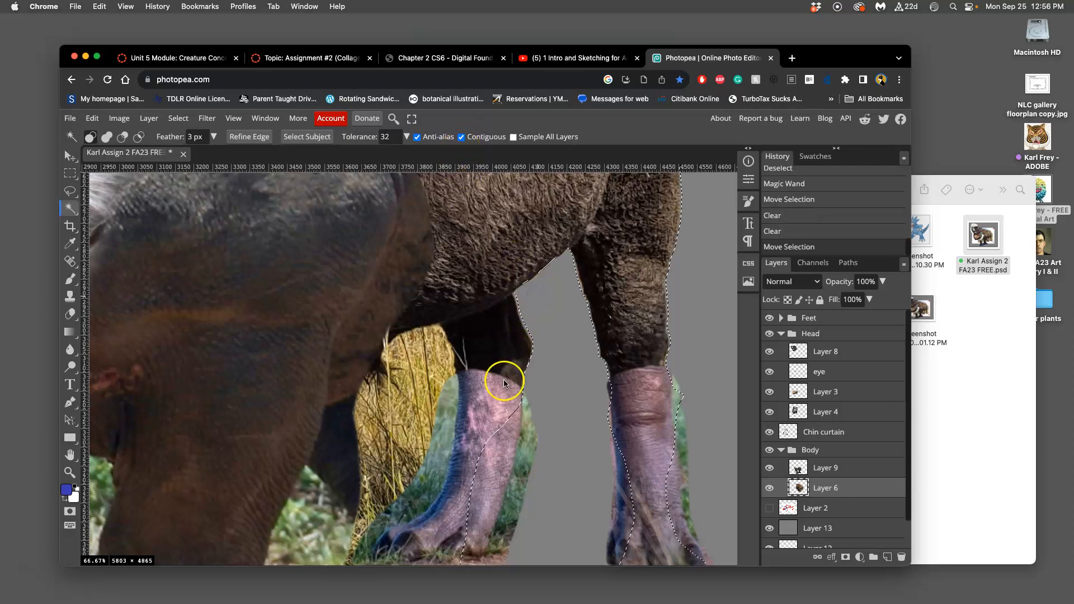
Step: Examine the selection outline along the bison's hind legs, rump and back for leftover background
left_click_drag(371, 334, 592, 448)
left_click_drag(503, 304, 569, 472)
left_click_drag(489, 247, 681, 436)
left_click_drag(609, 348, 543, 502)
left_click_drag(558, 361, 582, 496)
left_click_drag(582, 410, 391, 496)
left_click_drag(479, 389, 397, 263)
left_click_drag(455, 317, 354, 197)
left_click_drag(540, 347, 360, 267)
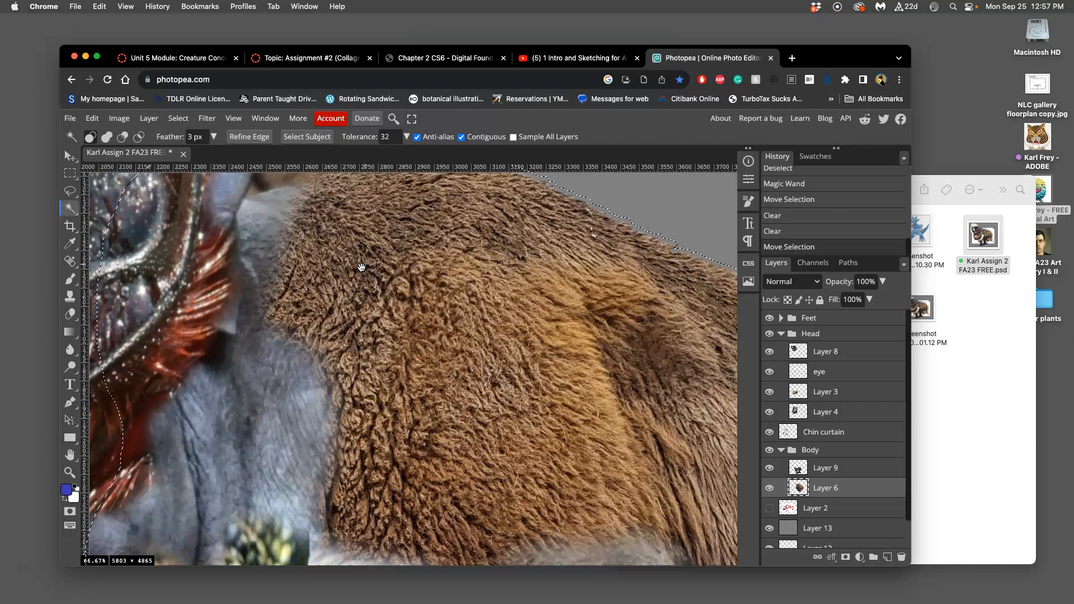
Step: Drop the current selection, lasso the dry grass between the front leg and the nearer hind leg, clear it from Layer 6, and deselect
scroll(361, 267, "down", 5)
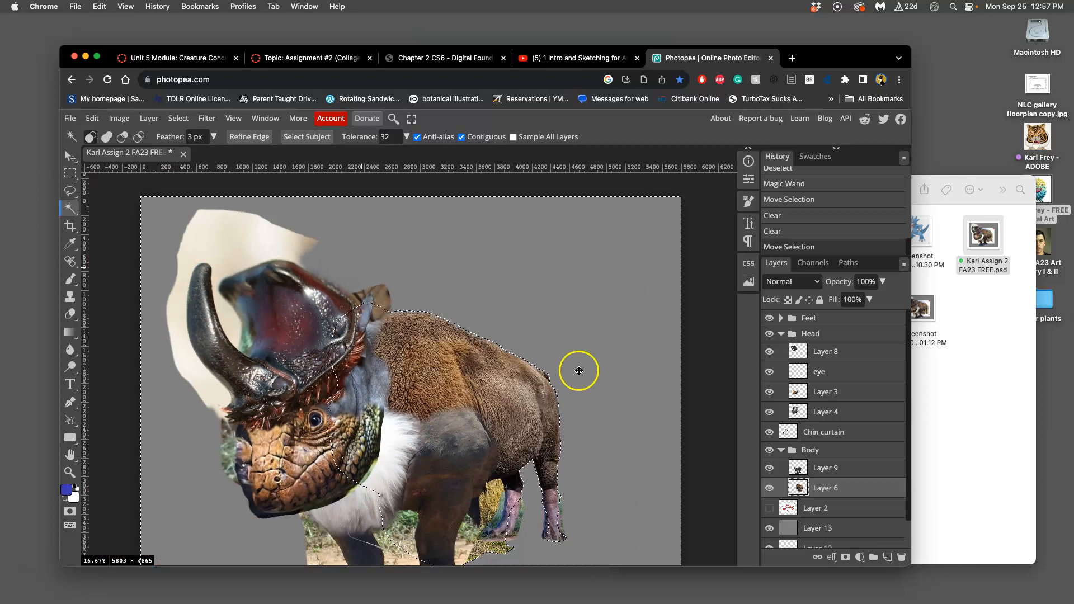
left_click_drag(516, 367, 476, 211)
scroll(503, 309, "up", 5)
scroll(523, 304, "right", 3)
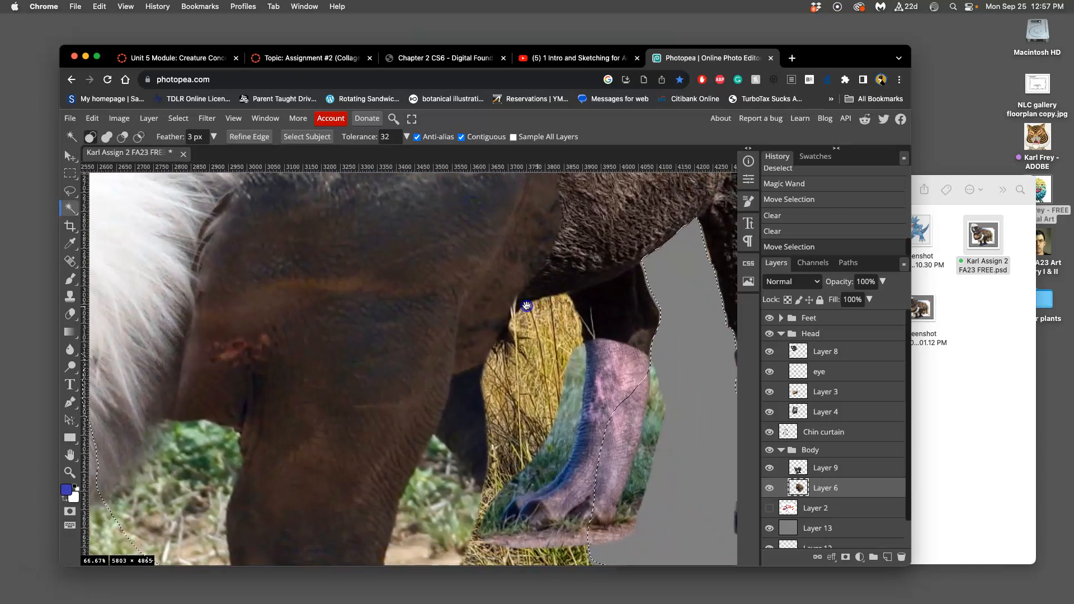
left_click(70, 191)
left_click(470, 339)
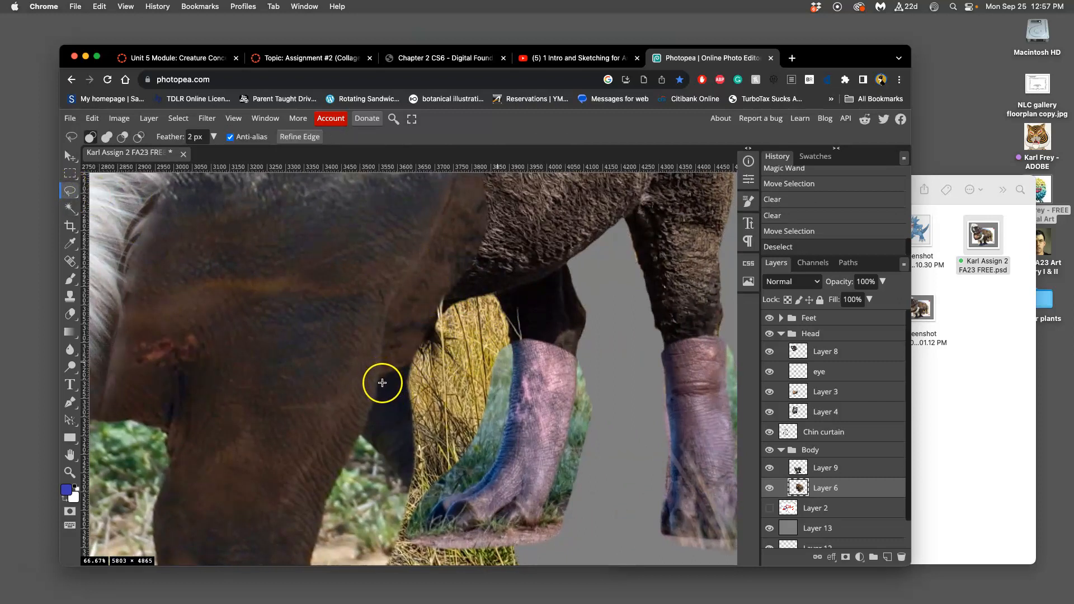
left_click_drag(379, 376, 379, 376)
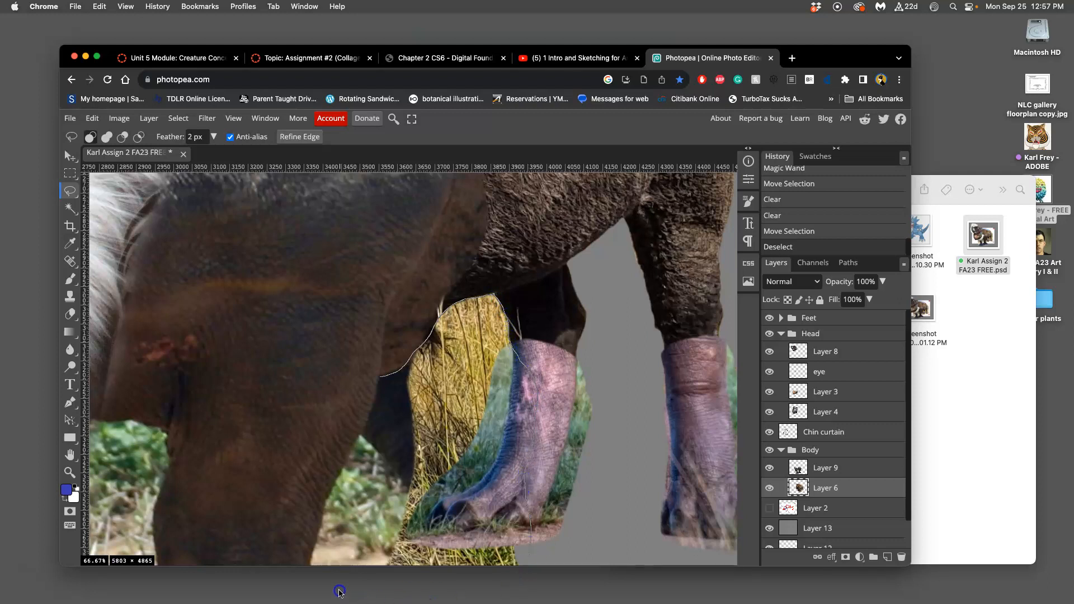
left_click_drag(358, 400, 375, 376)
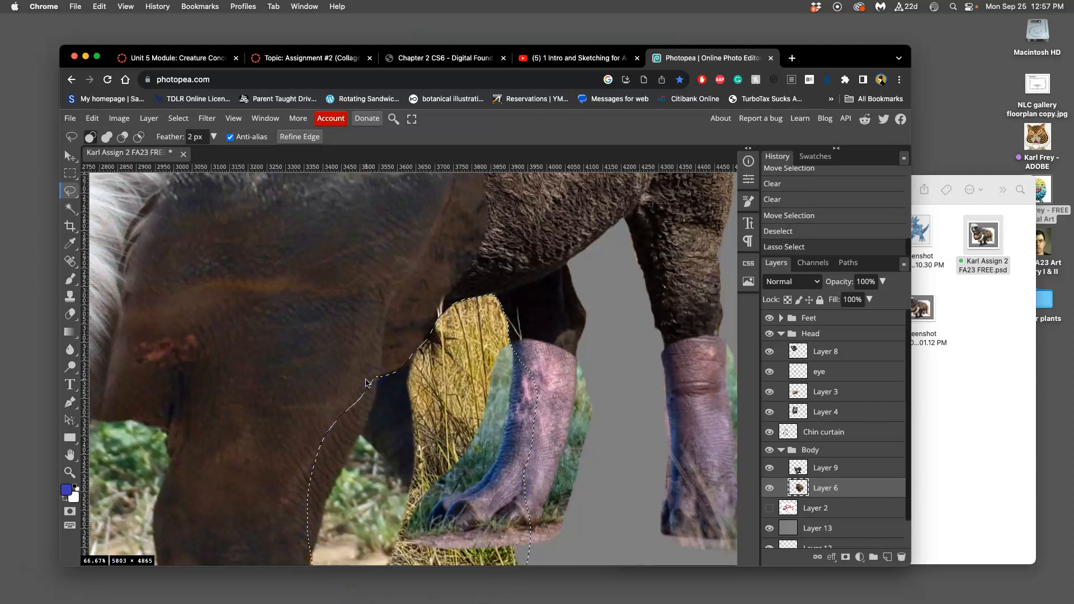
key("Delete")
key("super+d")
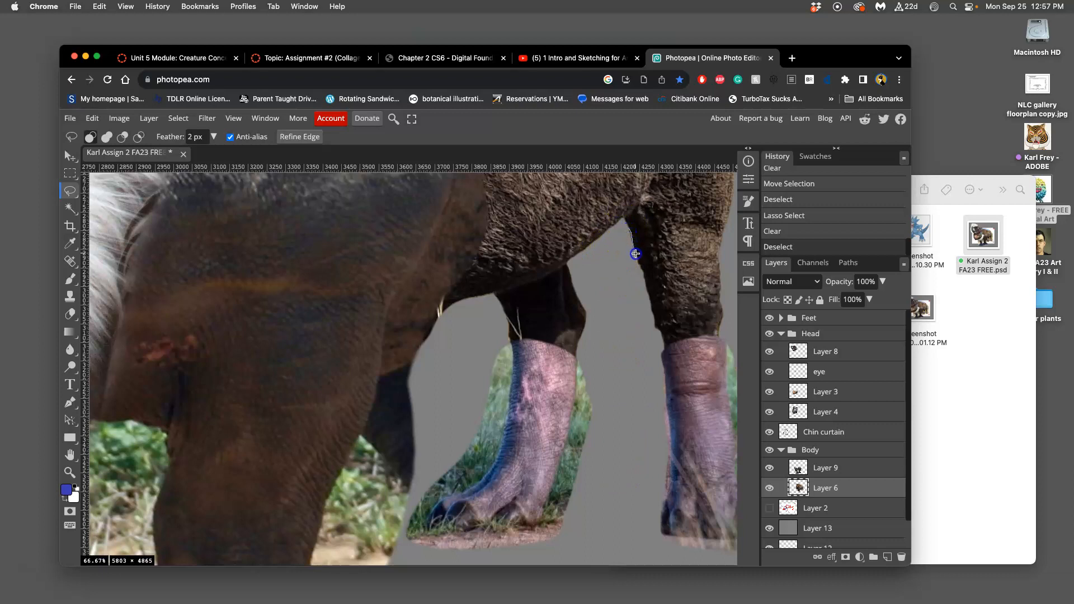
Step: Lasso the leftover grass fringe along the inner edge of the rearmost leg, clear it from Layer 6, and deselect
left_click_drag(638, 278, 625, 255)
key("Delete")
key("super+d")
Step: Examine the cleaned edges of the bison's back, rump and legs at close range for remaining background
left_click_drag(537, 363, 454, 550)
left_click_drag(489, 386, 386, 518)
left_click_drag(441, 386, 470, 493)
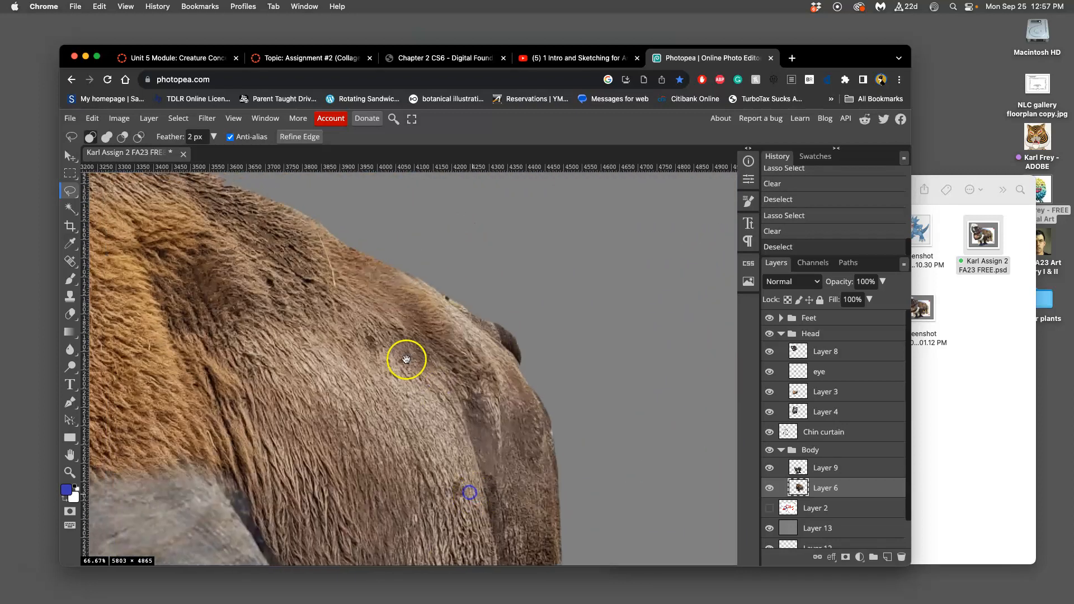
left_click_drag(407, 359, 611, 434)
left_click_drag(475, 315, 523, 415)
mouse_move(422, 348)
left_mouse_down()
mouse_move(559, 326)
mouse_move(578, 334)
left_mouse_up()
left_click_drag(454, 416, 541, 242)
left_click_drag(485, 406, 525, 218)
left_click_drag(402, 428, 414, 259)
left_click_drag(516, 446, 496, 246)
left_click_drag(548, 416, 399, 232)
left_click_drag(480, 323, 434, 329)
Step: Lasso the stray grass remnants below the hind feet, clear them from Layer 6, and deselect
scroll(469, 312, "down", 5)
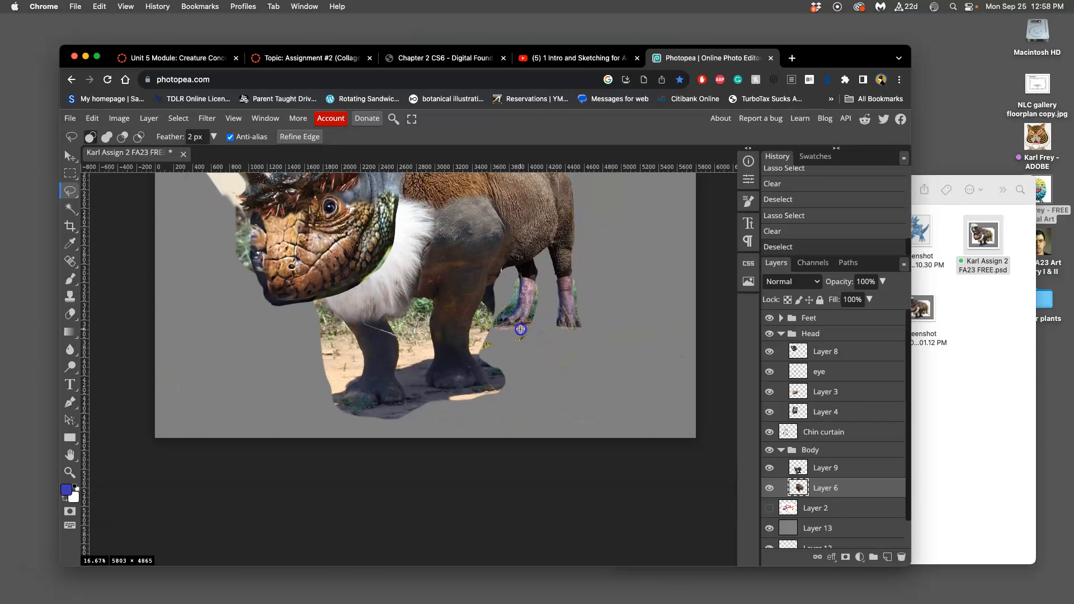
mouse_move(451, 366)
left_mouse_down()
mouse_move(537, 362)
mouse_move(559, 335)
mouse_move(579, 437)
mouse_move(602, 447)
left_mouse_up()
key("BackSpace")
key("super+d")
Step: Lasso the leftover area above the bison's hump just behind the head, clear it from Layer 6, and deselect
mouse_move(576, 358)
left_mouse_down()
mouse_move(617, 392)
mouse_move(597, 357)
left_mouse_up()
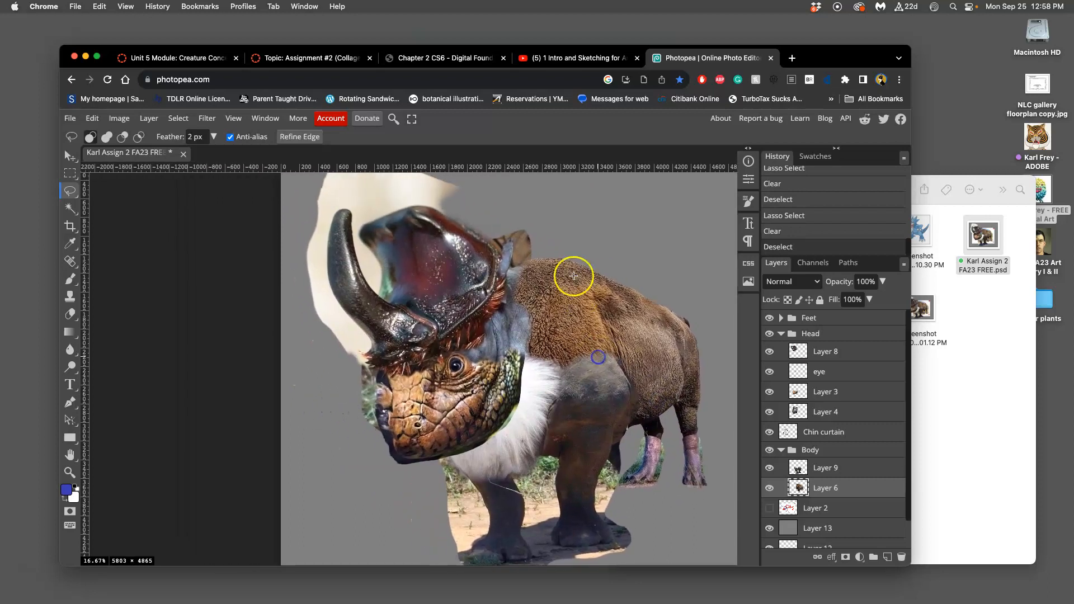
left_click_drag(530, 256, 536, 257)
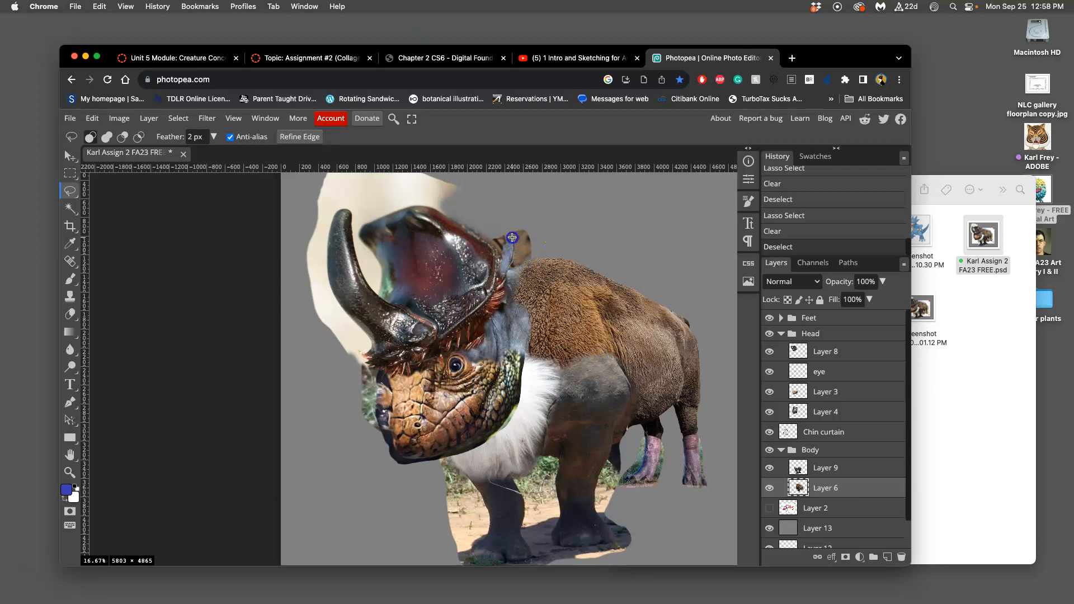
left_click_drag(566, 228, 558, 237)
key("BackSpace")
key("super+d")
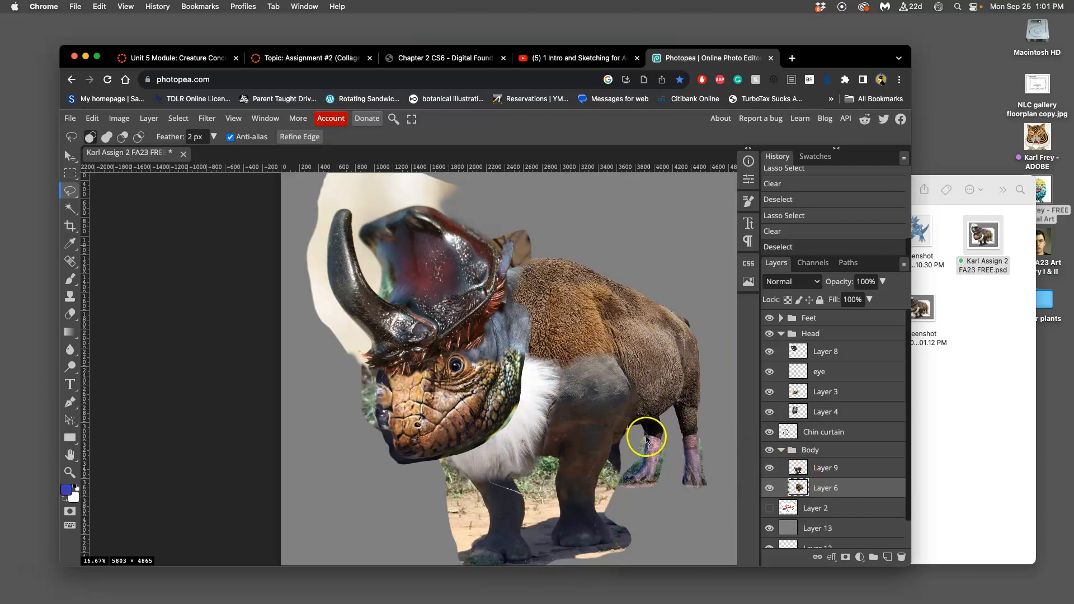
Step: Toggle the visibility of Layer 6 off and on to check which parts of the creature it holds
left_click(770, 489)
left_click(769, 490)
double_click(769, 489)
left_click(769, 490)
left_click(769, 490)
left_click(769, 490)
left_click(769, 490)
left_click(769, 489)
left_click(769, 490)
Step: On Layer 9, lasso the grass and sand behind and around the rear one of the two front legs, clear it, and deselect
left_click(806, 469)
left_click(769, 468)
left_click(769, 470)
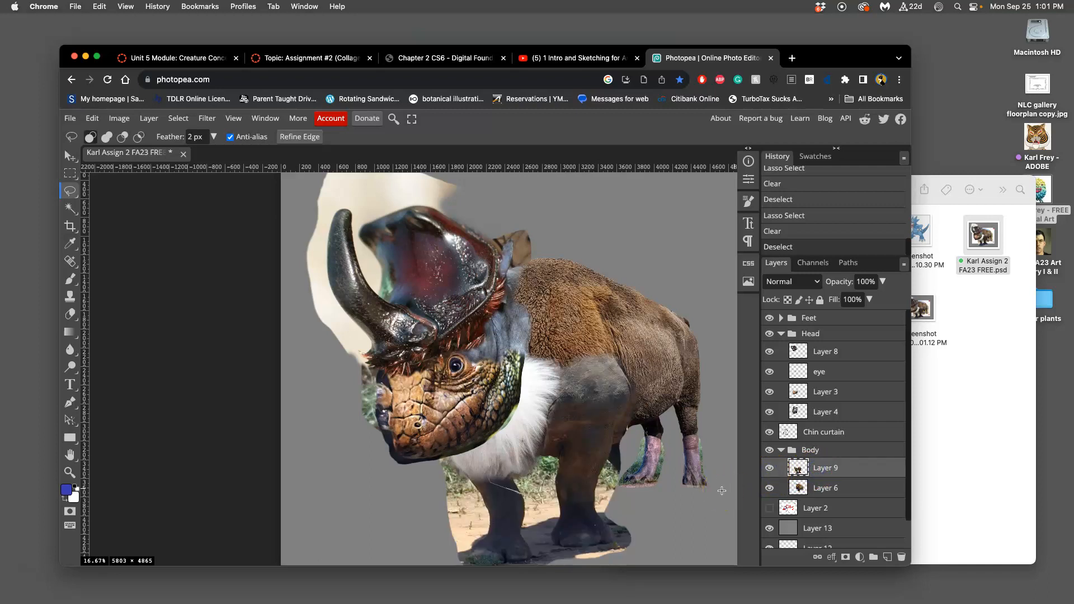
key("super+equal")
key("super+equal")
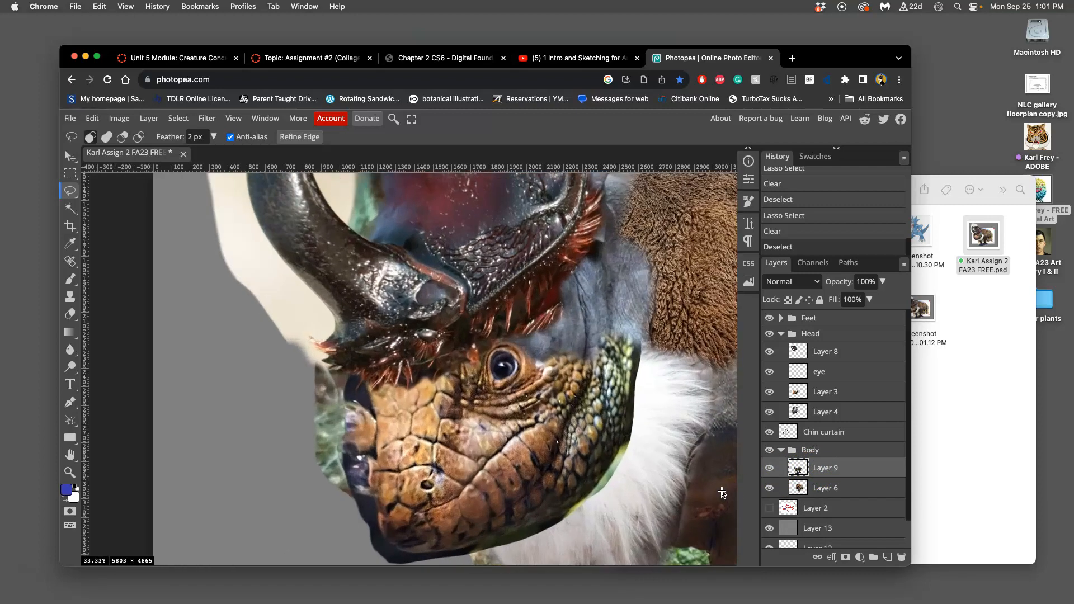
left_click_drag(544, 302, 306, 141)
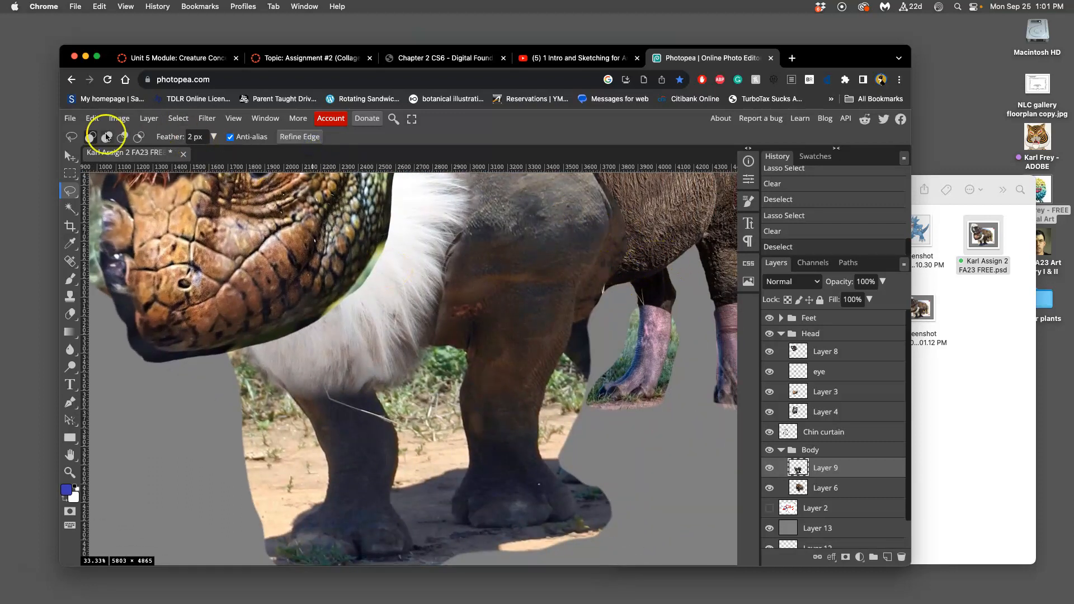
mouse_move(611, 263)
left_mouse_down()
mouse_move(652, 257)
mouse_move(631, 268)
left_mouse_up()
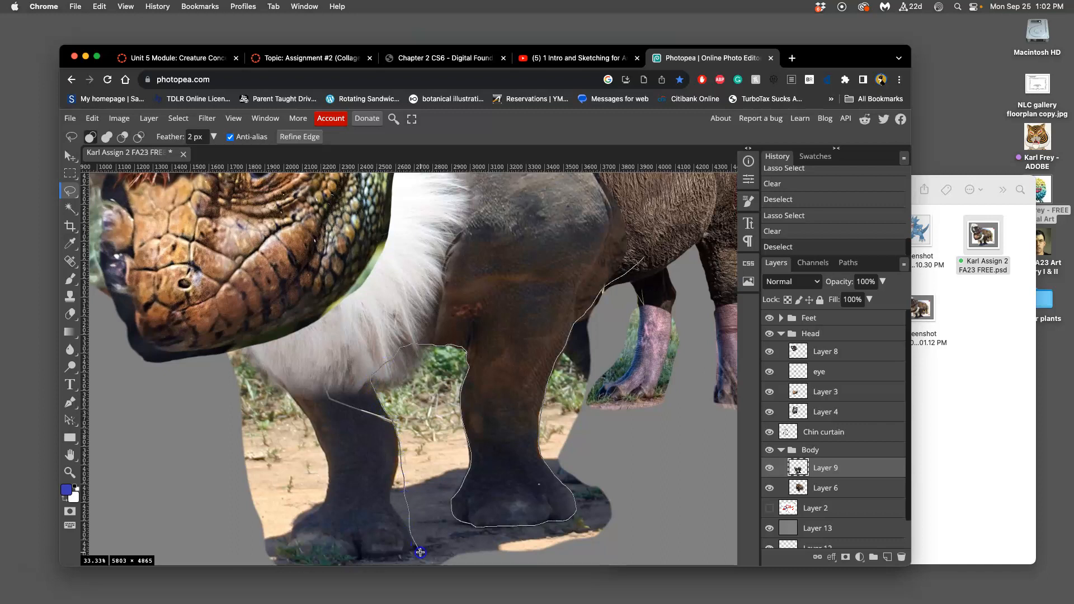
mouse_move(440, 581)
left_mouse_down()
mouse_move(614, 568)
mouse_move(707, 397)
mouse_move(705, 280)
left_mouse_up()
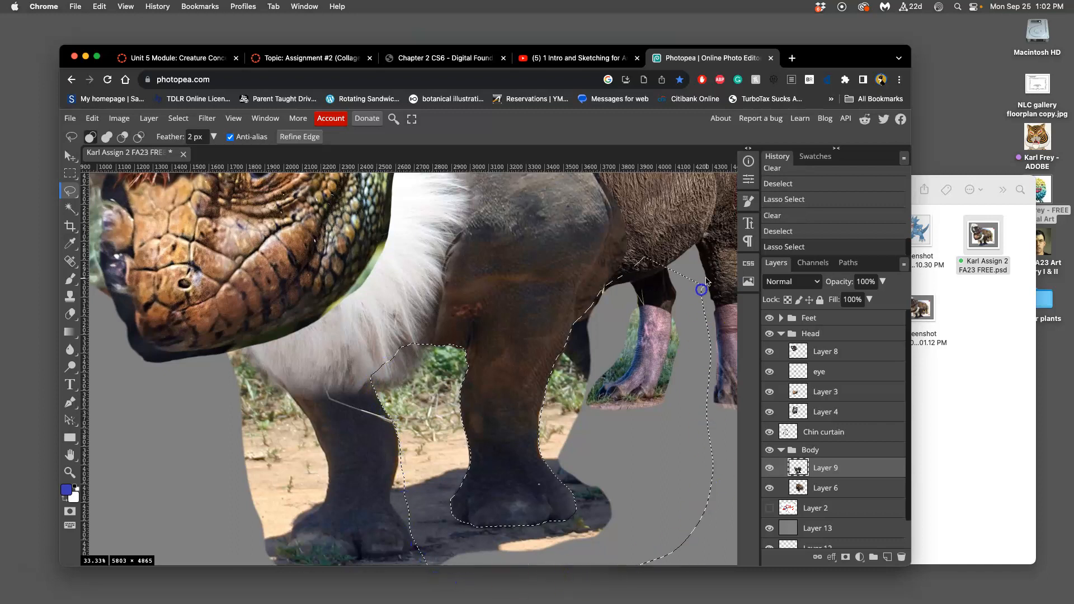
key("BackSpace")
key("super+d")
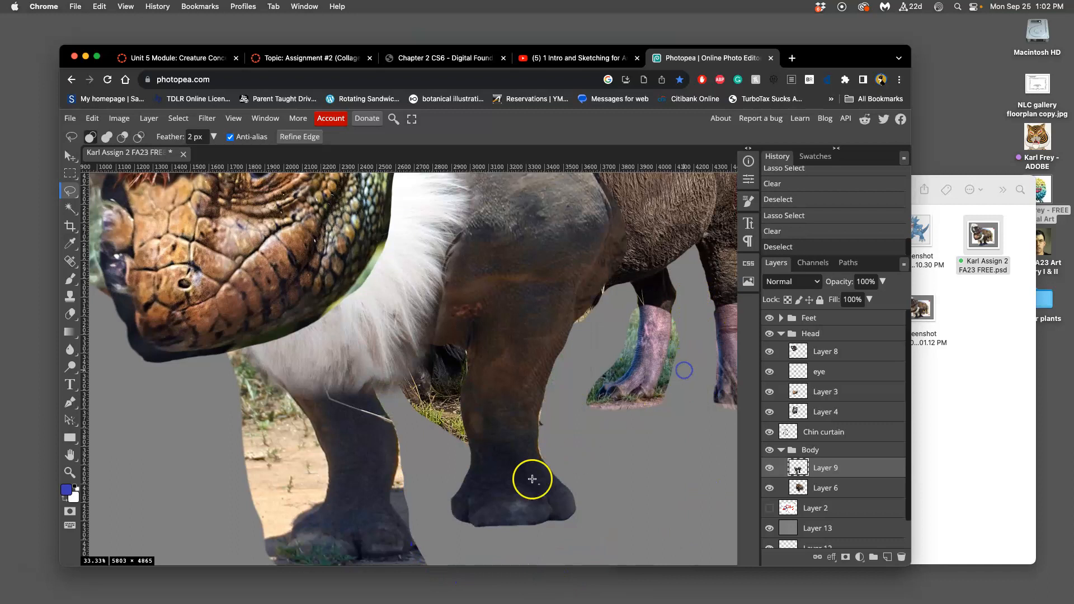
Step: On Layer 6, lasso a region around the upper front leg that encloses the leftover grass and dark fur behind it
left_click_drag(411, 373, 422, 396)
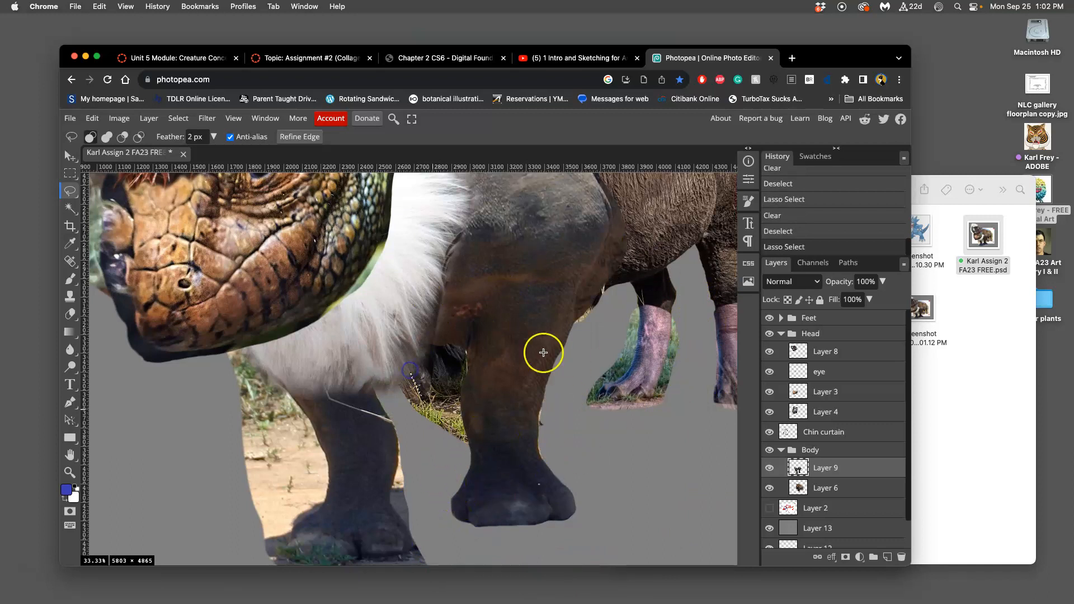
left_click(832, 488)
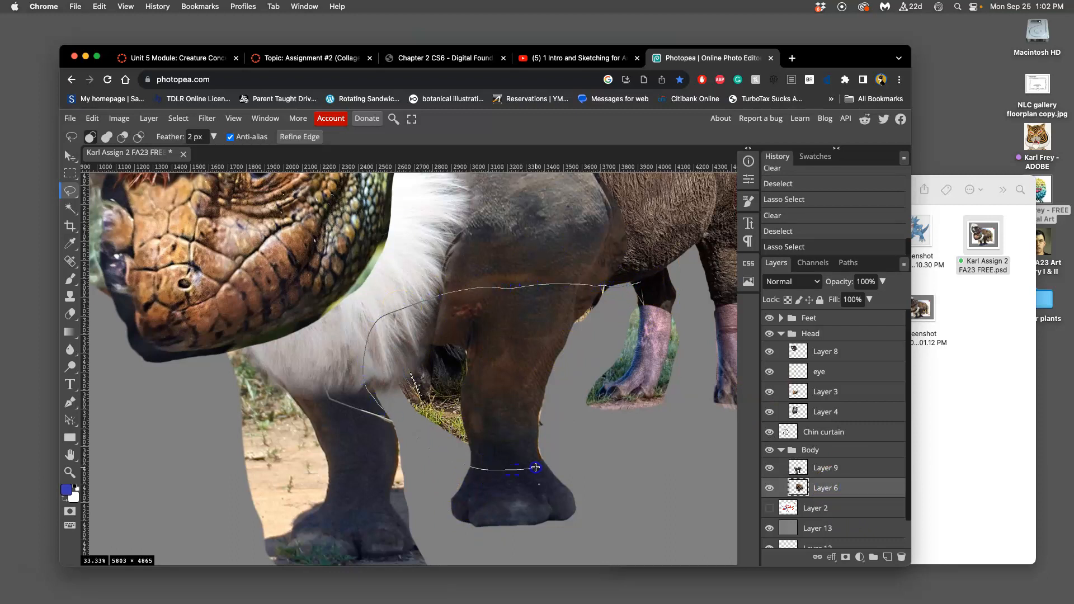
left_click_drag(619, 322, 622, 334)
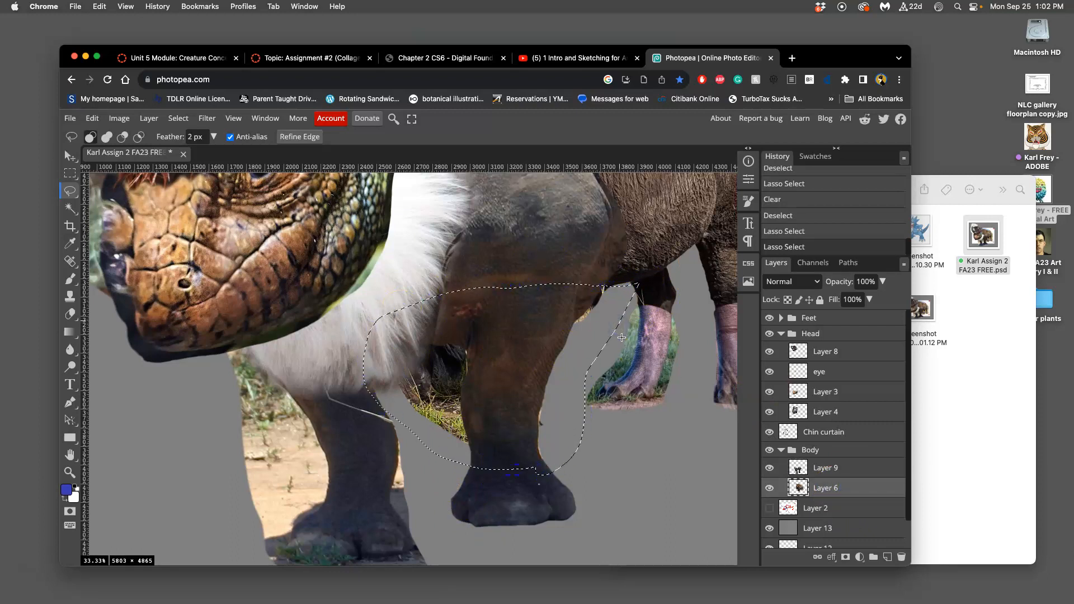
key("Delete")
key("super+d")
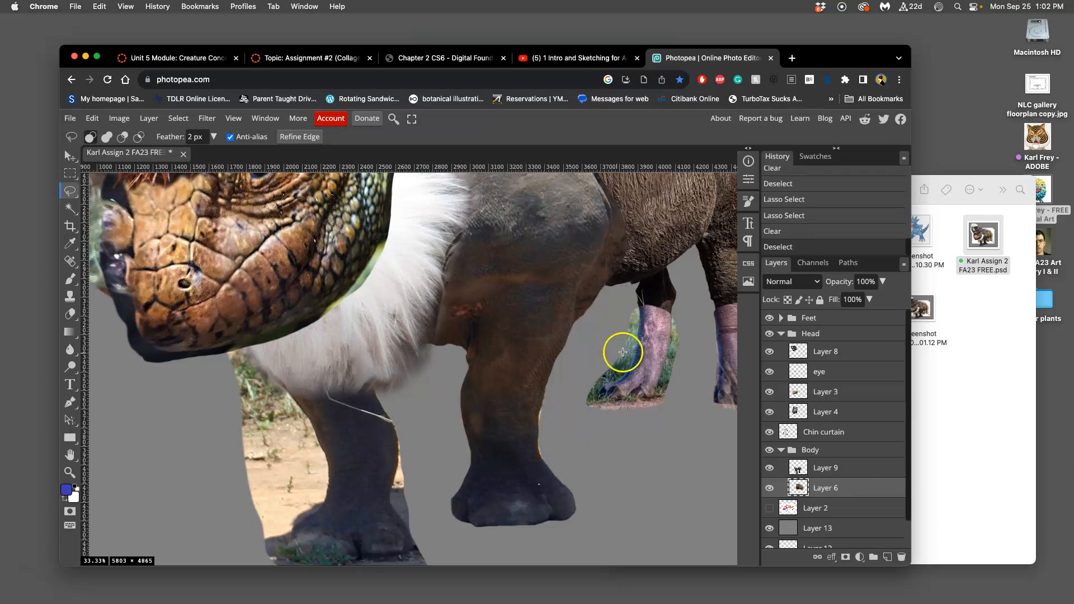
key("super+z")
key("super+z")
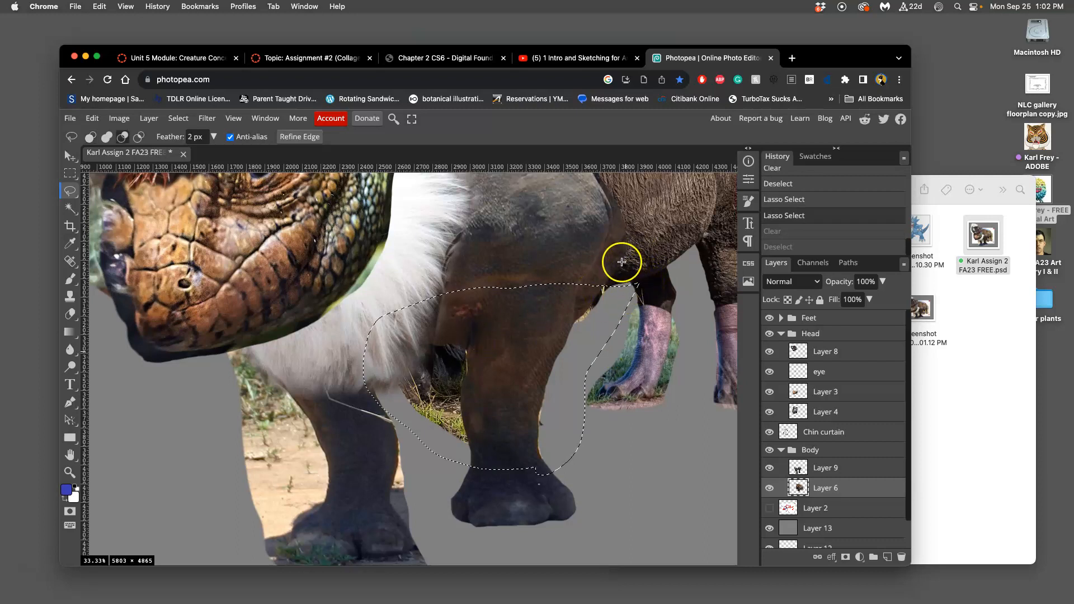
Step: Subtract the belly edge and part of the chest area from the lasso selection, clear the remaining area from Layer 6, and deselect
left_click_drag(659, 265, 635, 253)
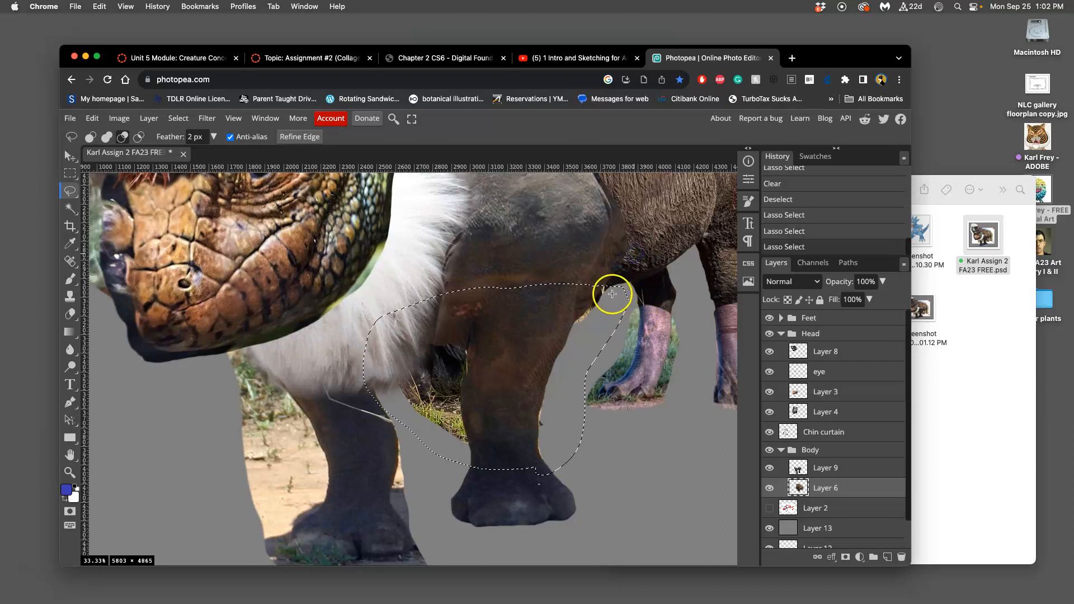
left_click_drag(598, 265, 600, 269)
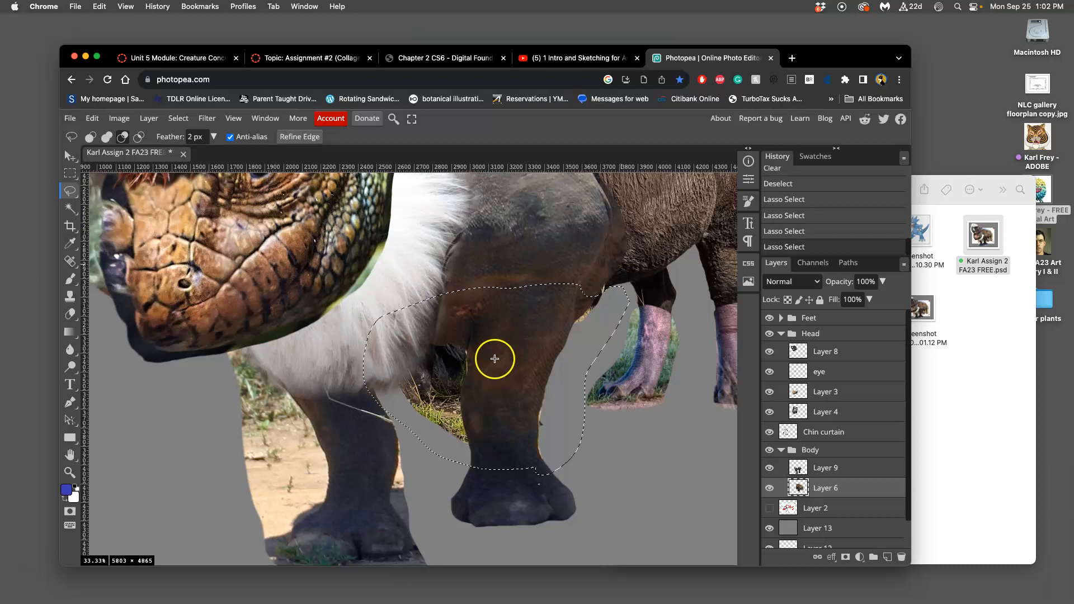
mouse_move(383, 365)
left_mouse_down()
mouse_move(401, 428)
mouse_move(362, 457)
left_mouse_up()
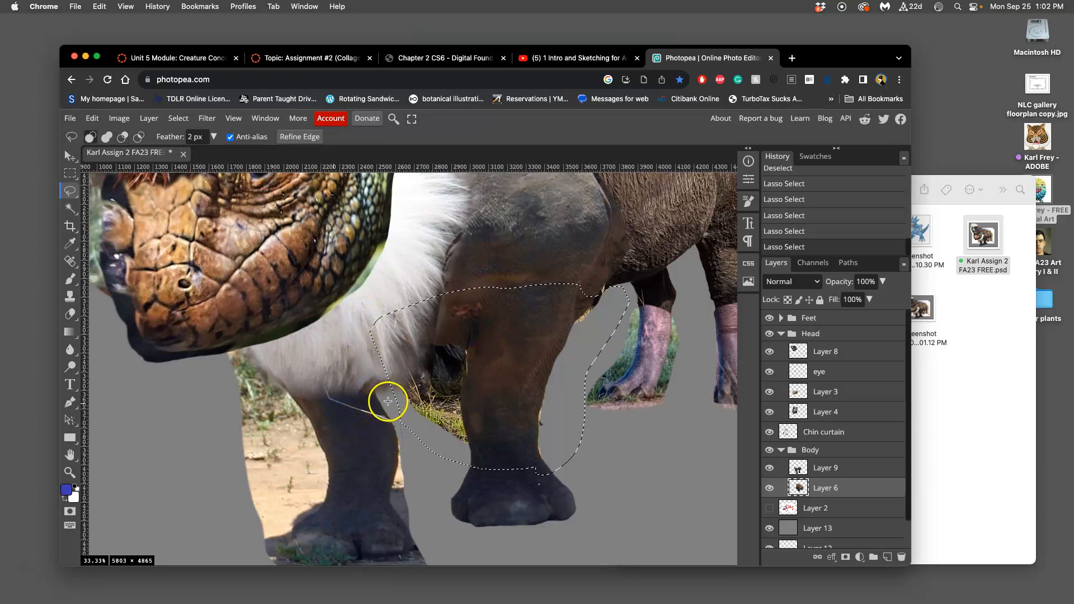
key("Delete")
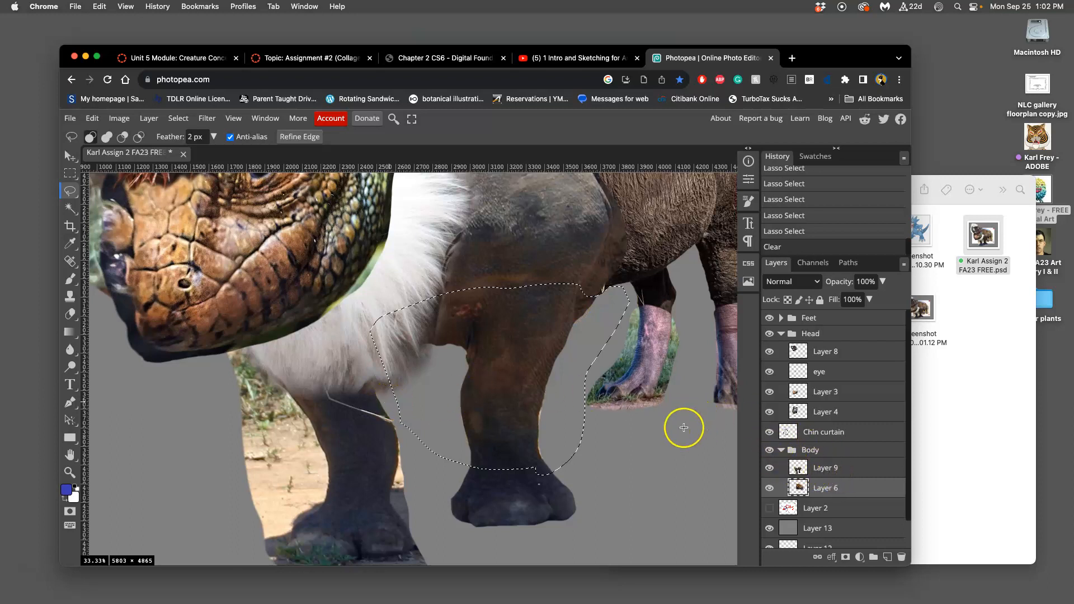
left_click(683, 456)
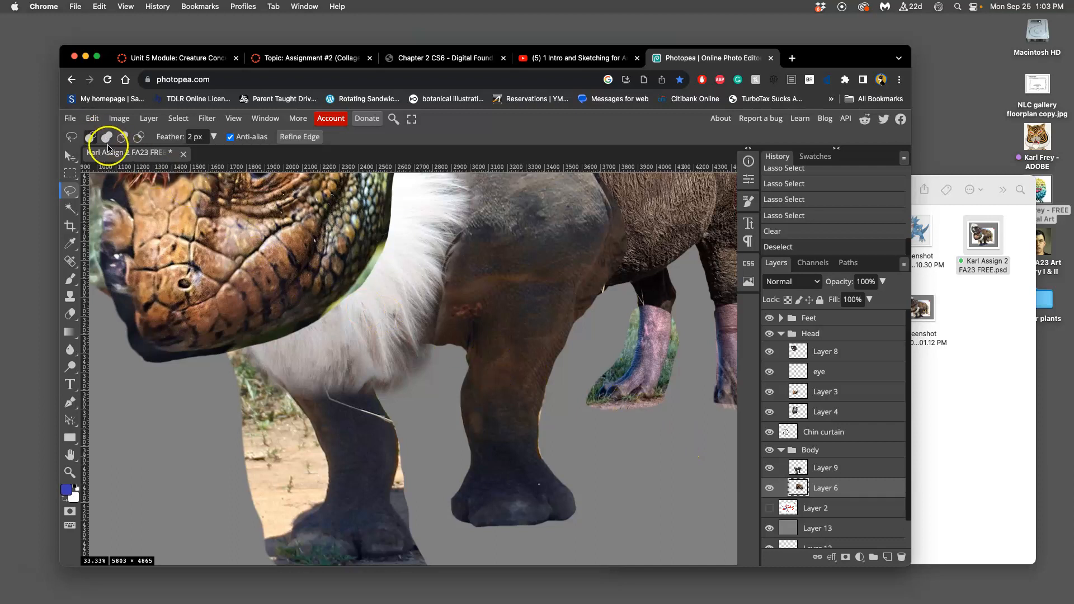
Step: Save the changes to the assignment's PSD file
key("super+s")
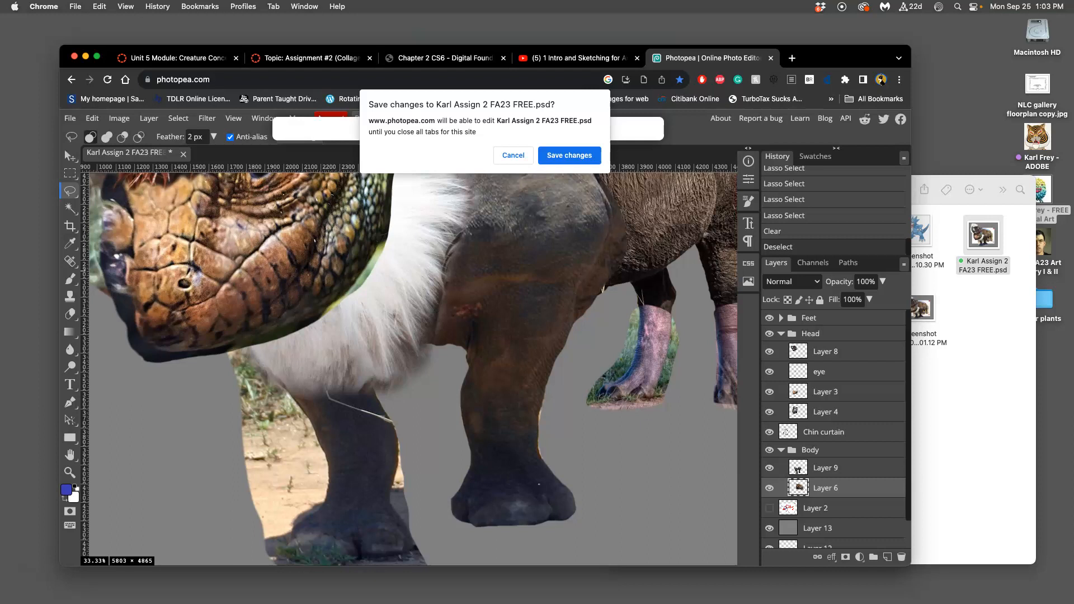
left_click(576, 157)
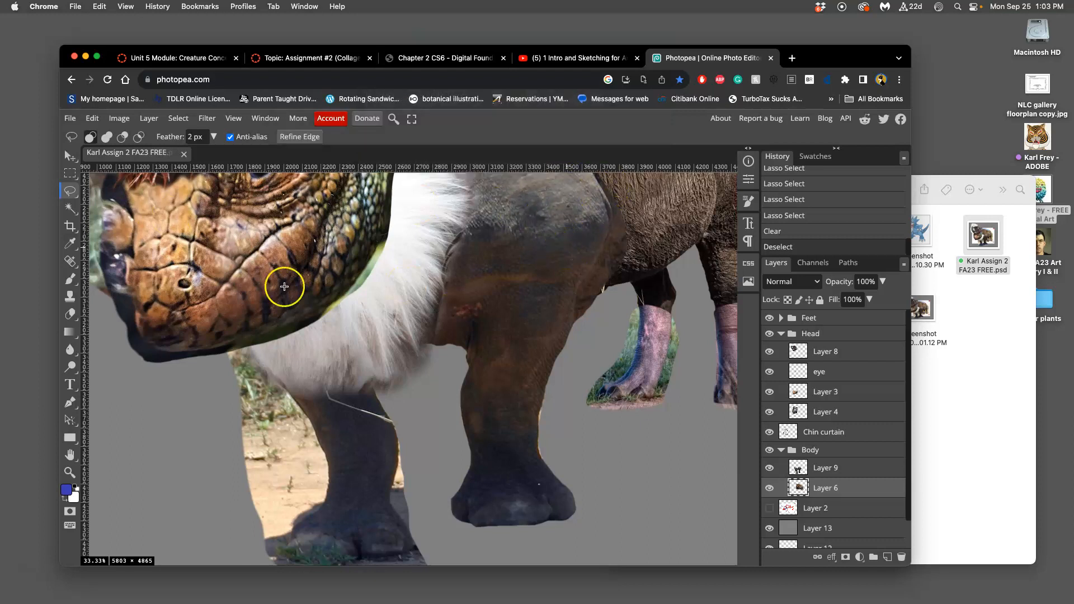
Step: Lasso along the inner edge of the foremost front leg, starting where the thin stray line meets it
mouse_move(11, 235)
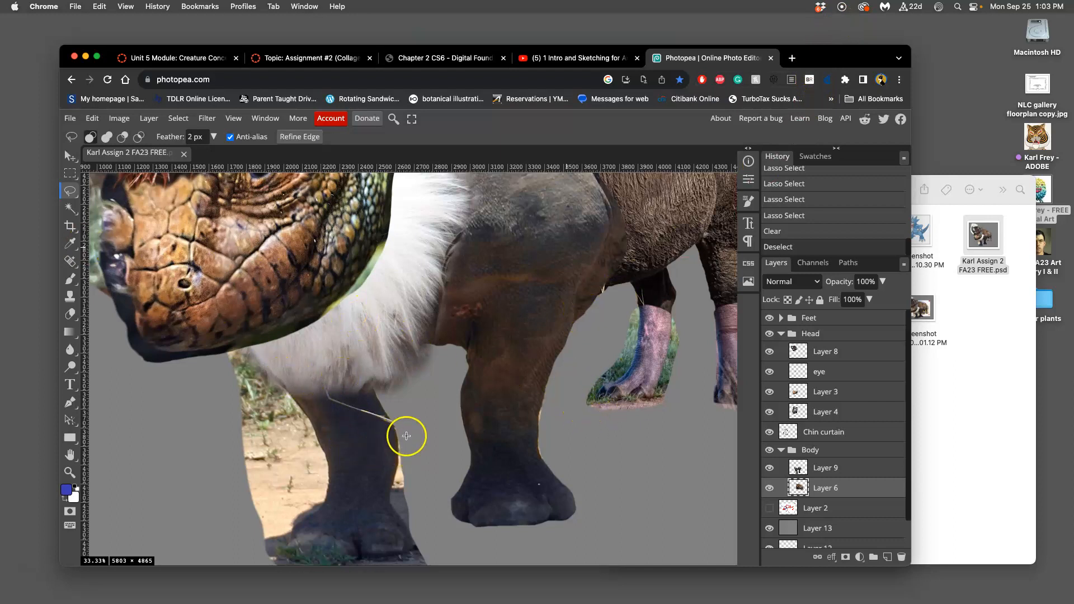
left_click(71, 192)
left_click(397, 421)
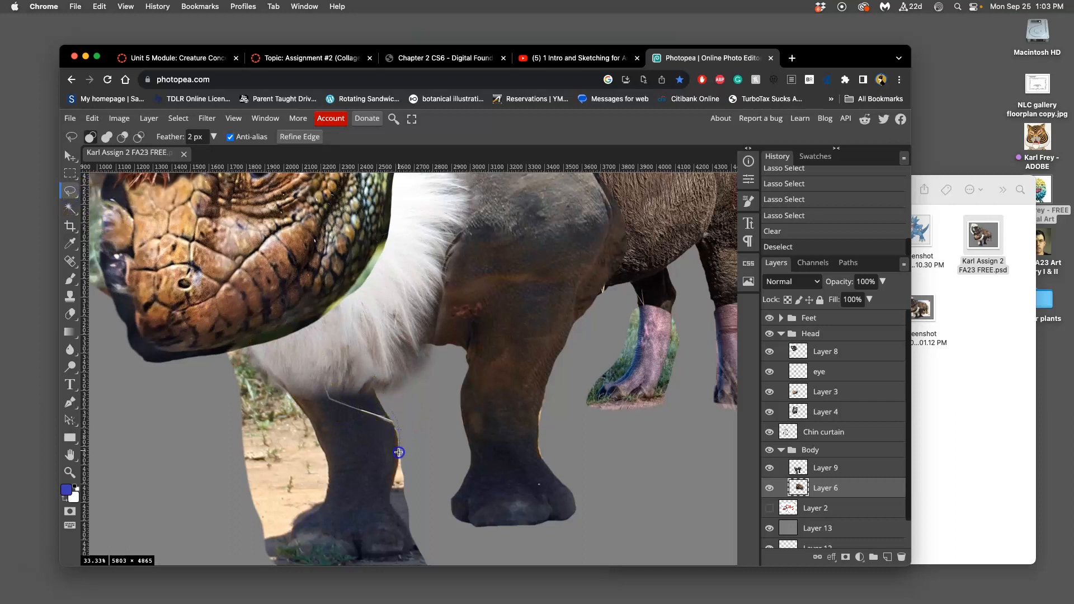